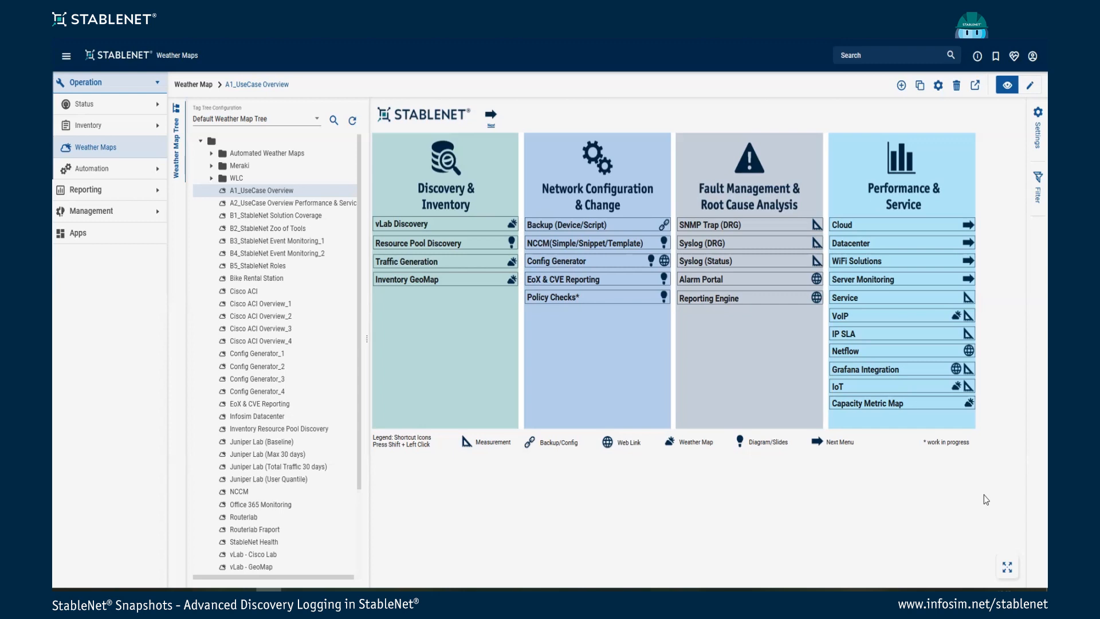
# Step: Open the Template Editor from the template management area
pyautogui.click(154, 216)
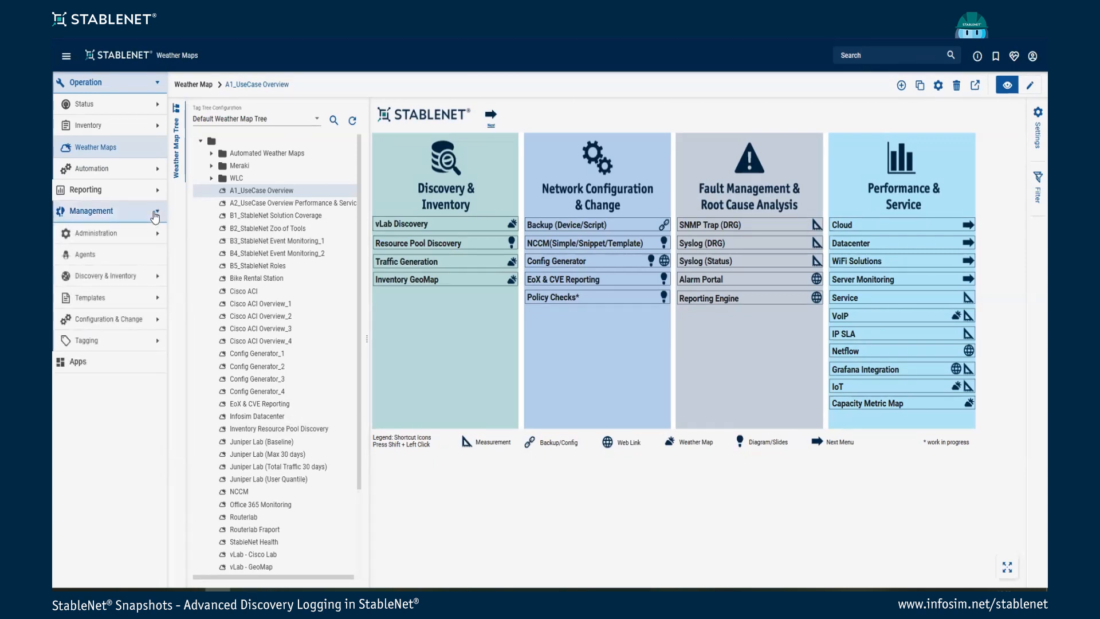
pyautogui.click(125, 281)
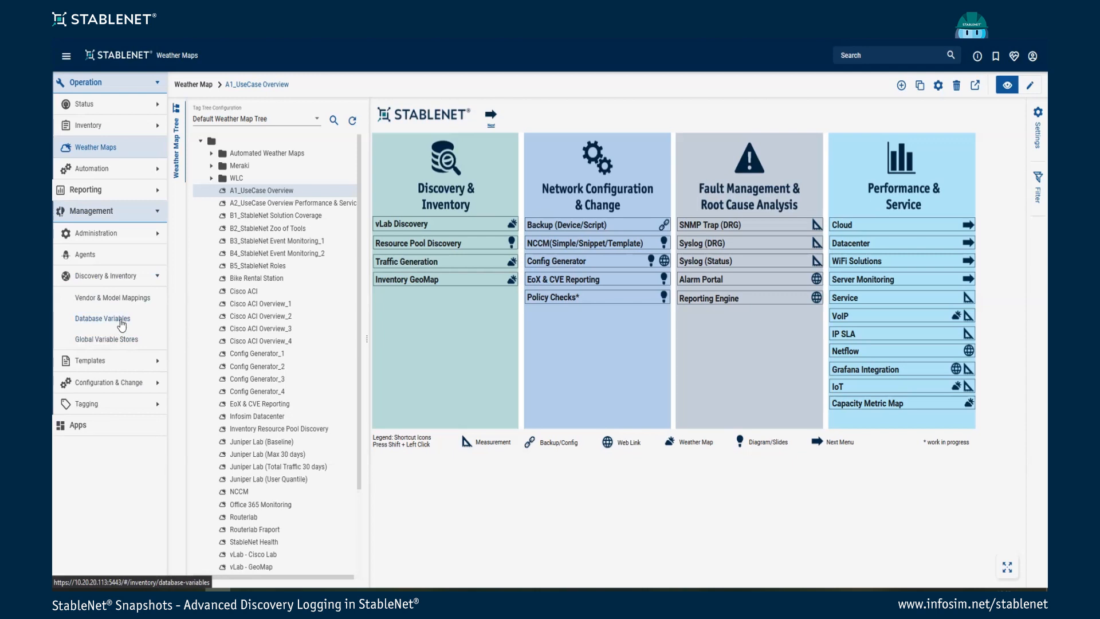
pyautogui.click(152, 364)
pyautogui.click(86, 404)
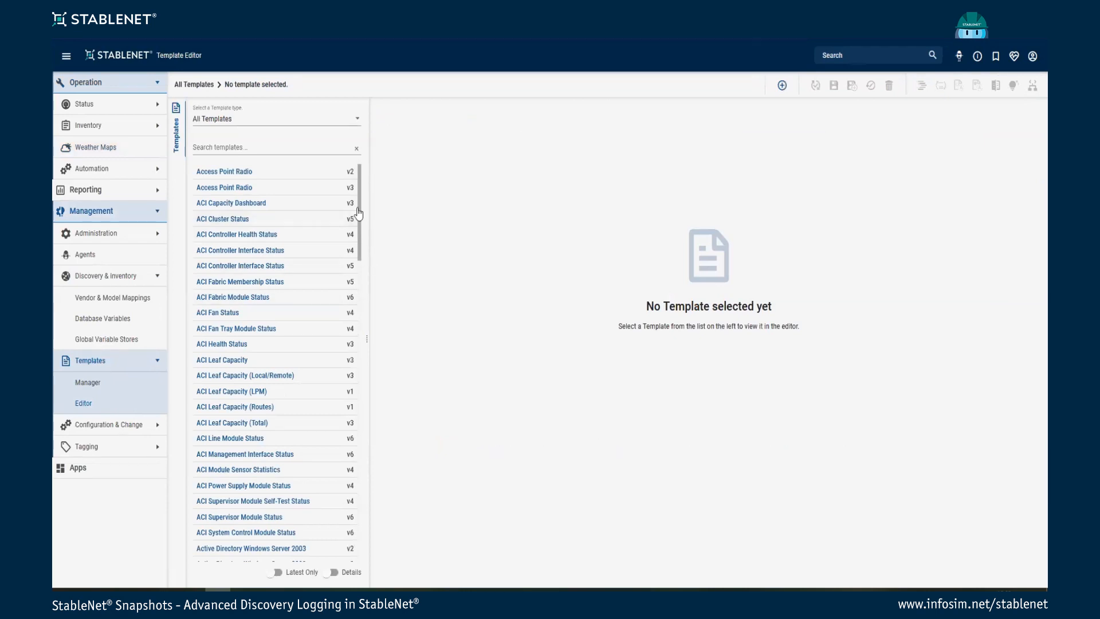
# Step: Filter the template list to the latest versions of type Discovery Template and open discoverylog_example_discovery.xml
pyautogui.click(298, 119)
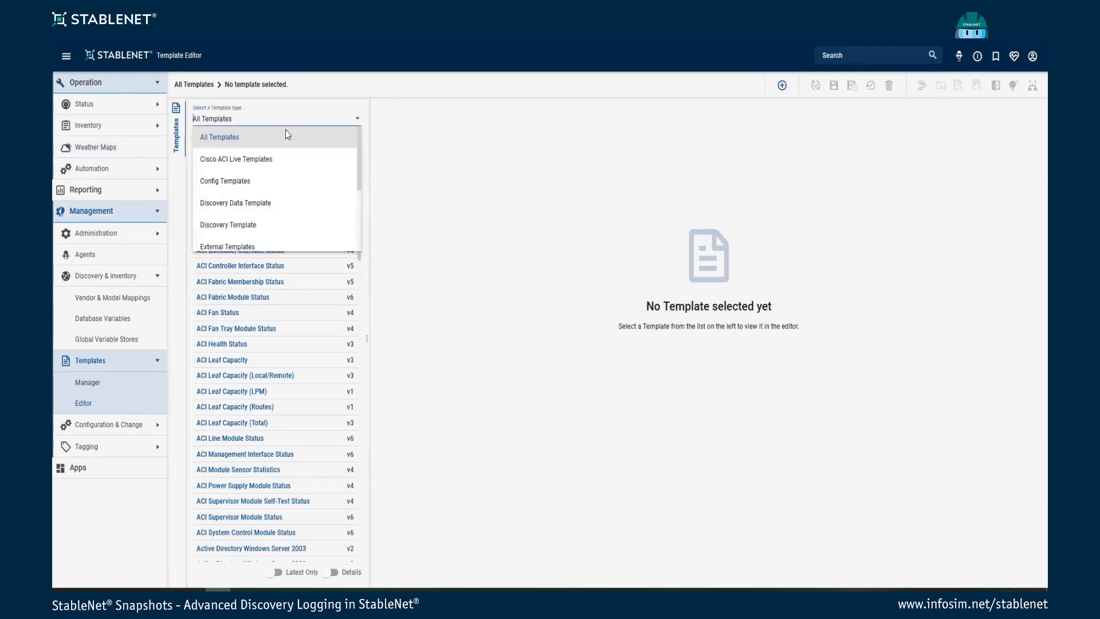
pyautogui.click(244, 203)
pyautogui.click(236, 125)
pyautogui.click(244, 225)
pyautogui.moveTo(361, 245); pyautogui.dragTo(378, 521)
pyautogui.click(274, 572)
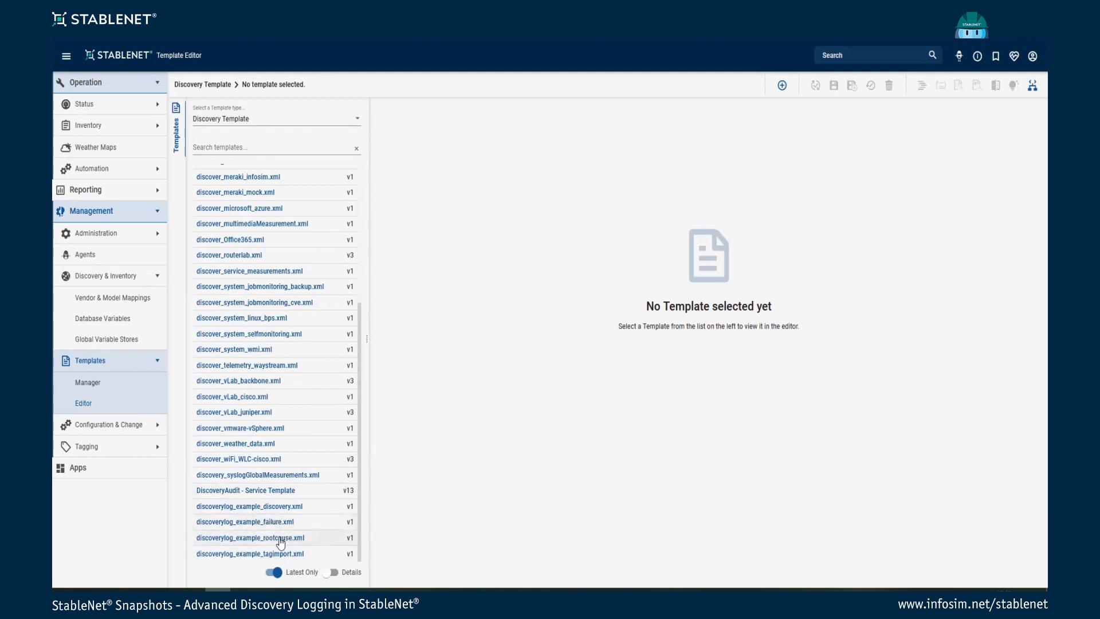
pyautogui.doubleClick(276, 507)
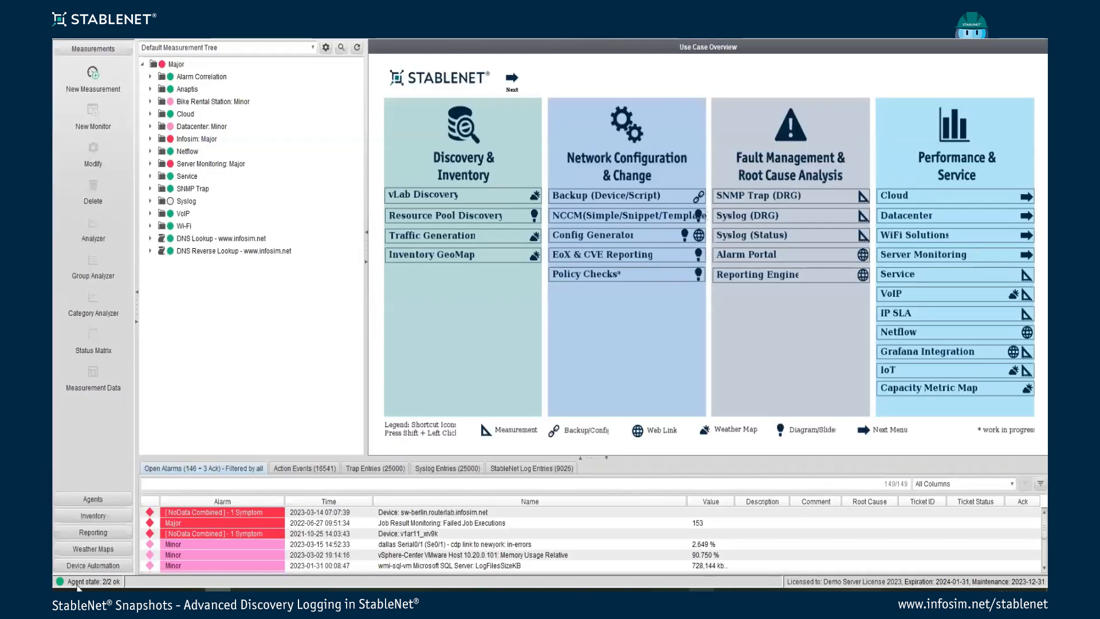
# Step: In the StableNet desktop client, start the discovery job discoverylog_example_discovery under Device Automation and dismiss the start notice
pyautogui.click(93, 561)
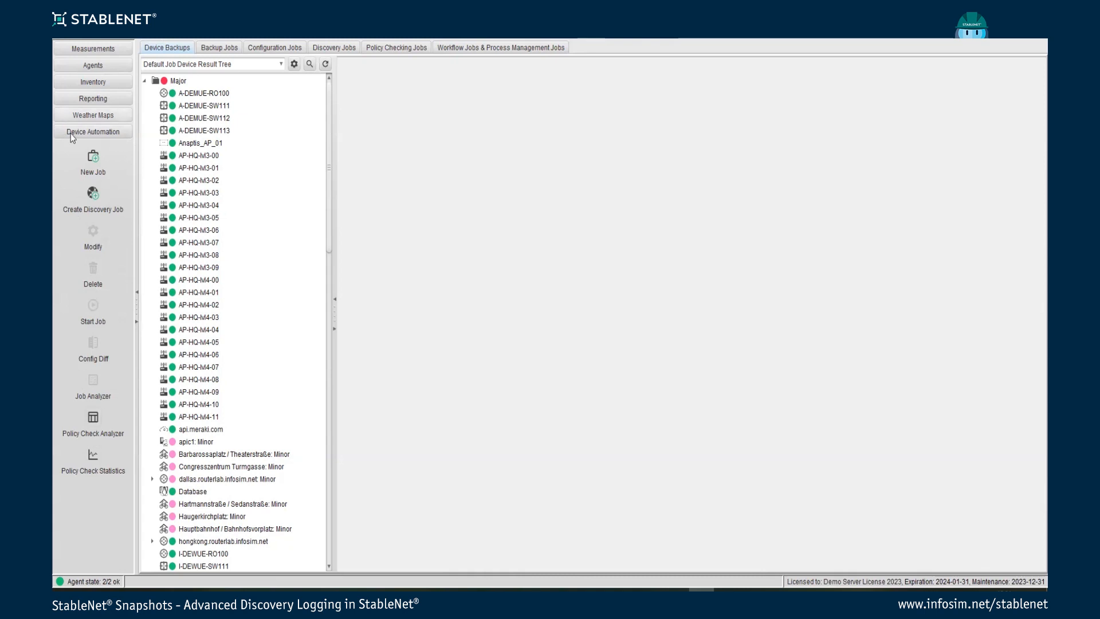
pyautogui.click(332, 50)
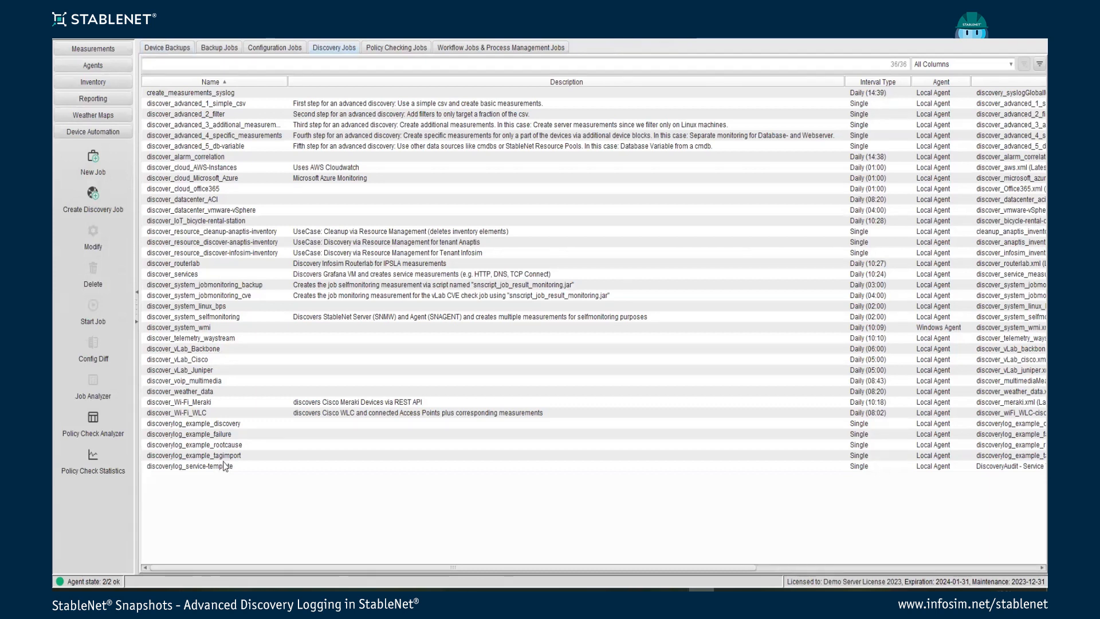
pyautogui.click(232, 423)
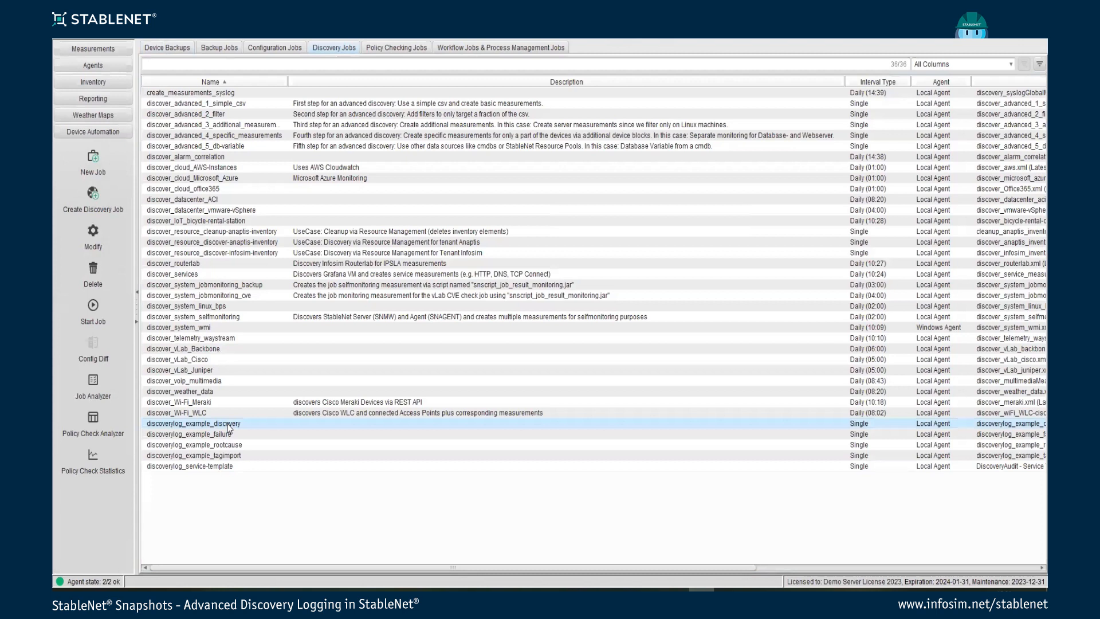
pyautogui.rightClick(235, 427)
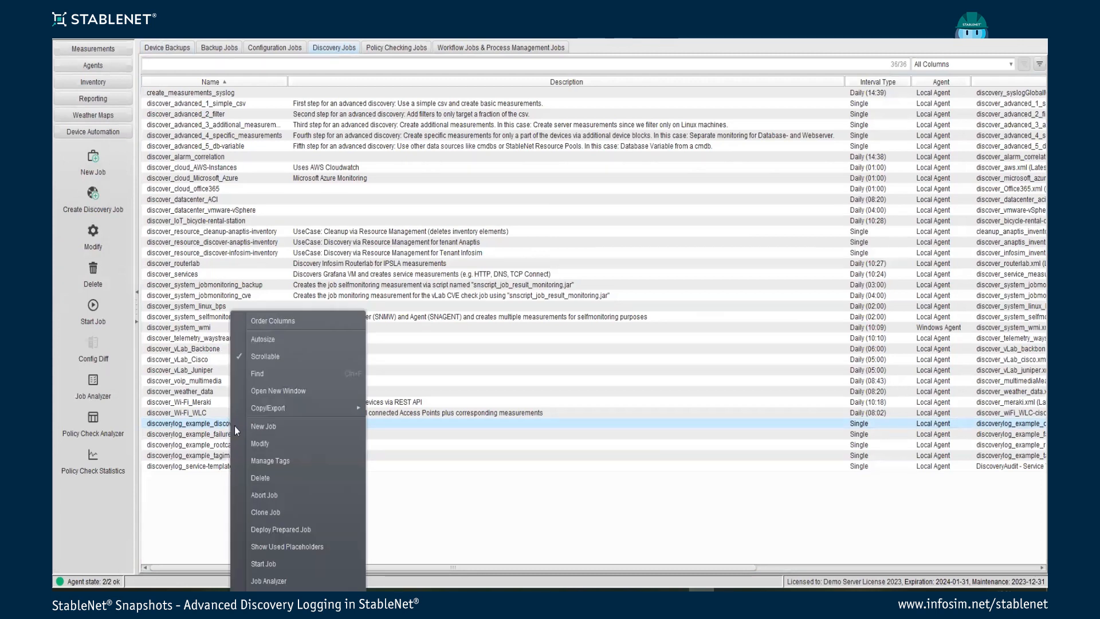
pyautogui.click(275, 563)
pyautogui.click(630, 426)
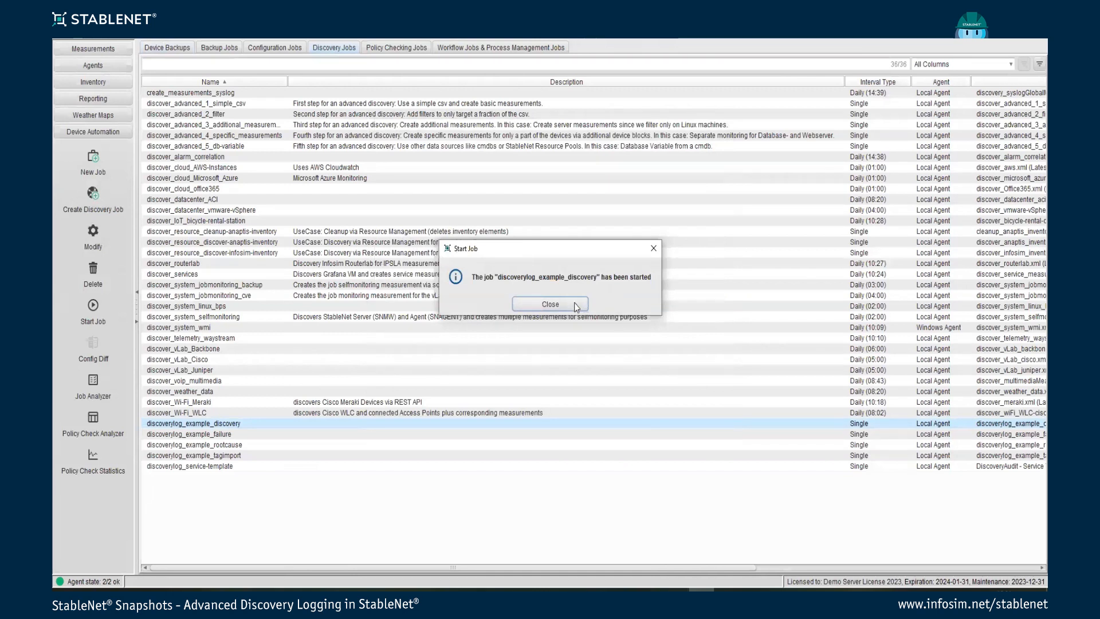
pyautogui.click(575, 304)
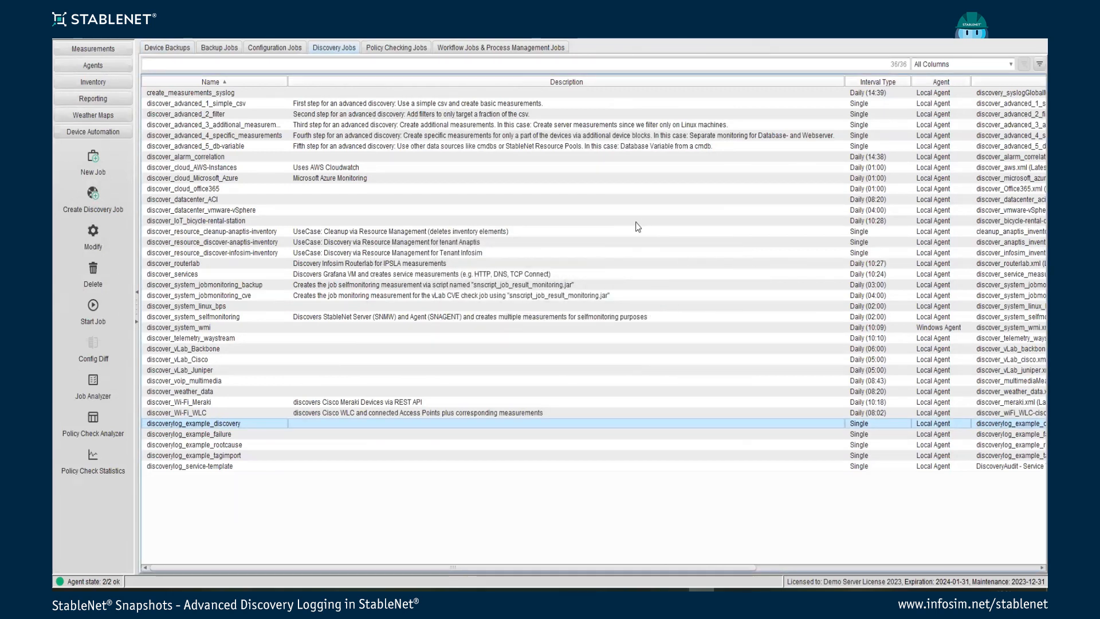
# Step: Open the Job Analyzer for discoverylog_example_discovery, show the newest run's details, and widen the window to fit all columns
pyautogui.moveTo(602, 566); pyautogui.dragTo(742, 563)
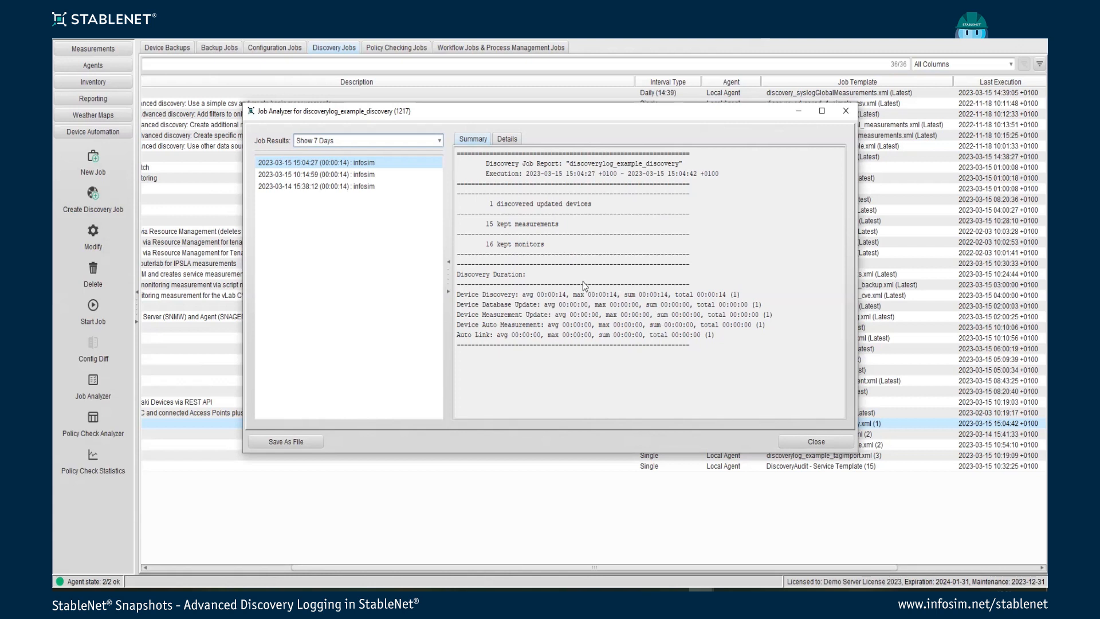
pyautogui.click(514, 142)
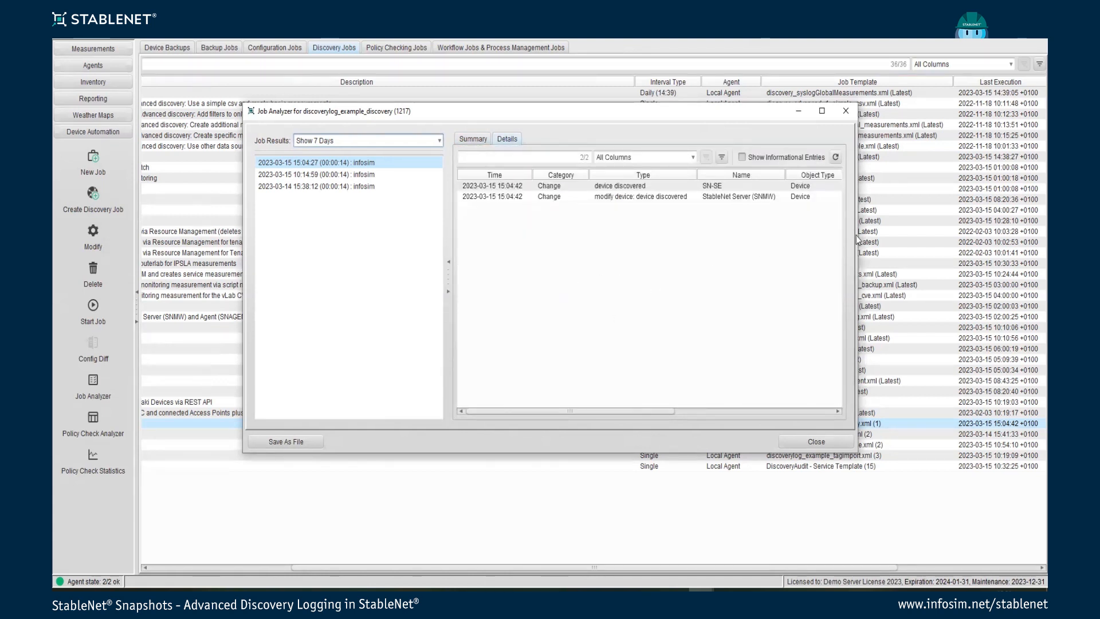
pyautogui.moveTo(855, 234); pyautogui.dragTo(1010, 235)
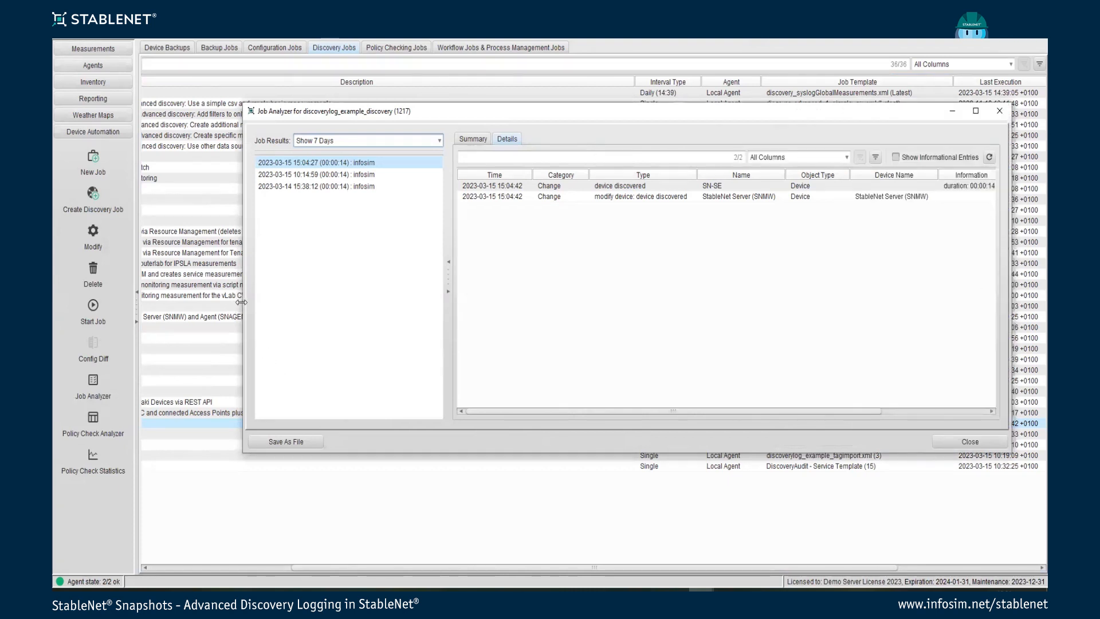
pyautogui.moveTo(241, 302); pyautogui.dragTo(84, 302)
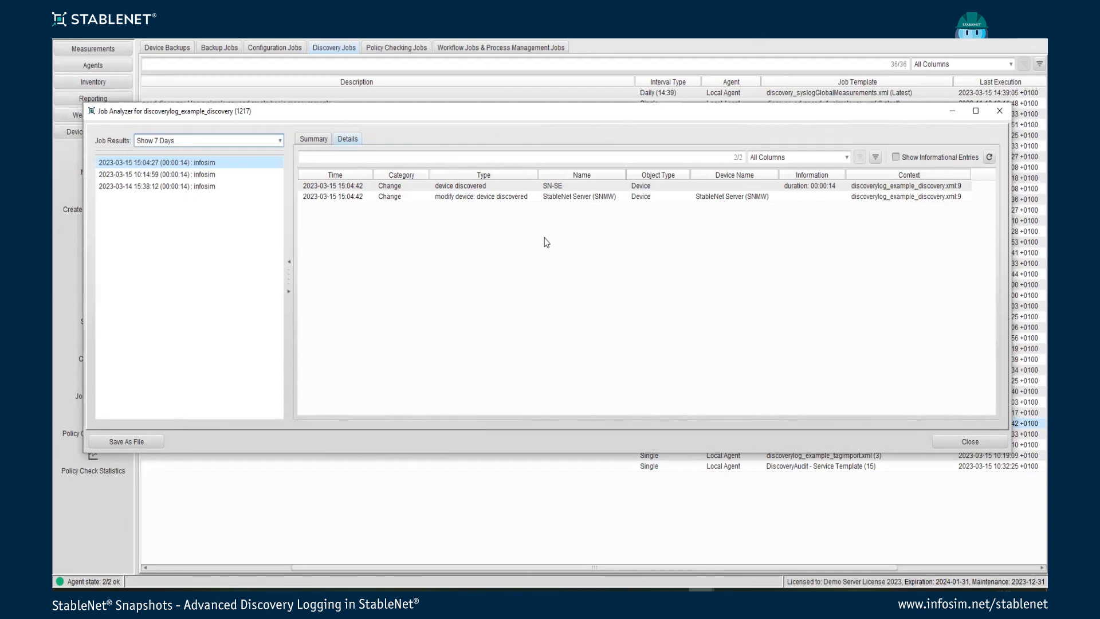
# Step: Examine the change entries and the template context of the device modification entry, and close the template view and Job Analyzer
pyautogui.click(490, 187)
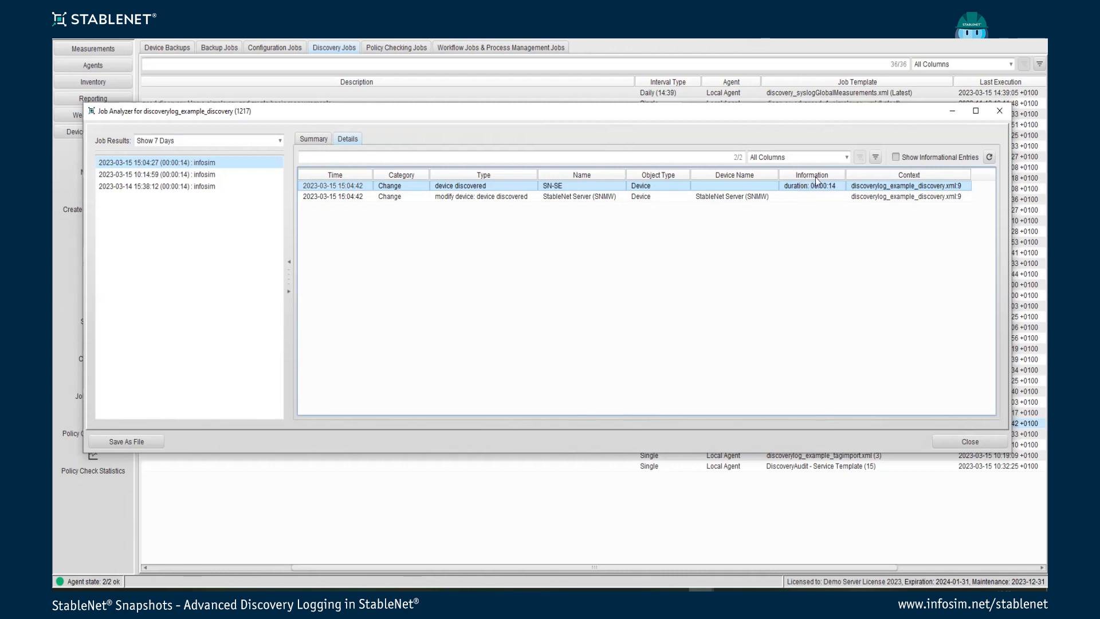
pyautogui.click(572, 198)
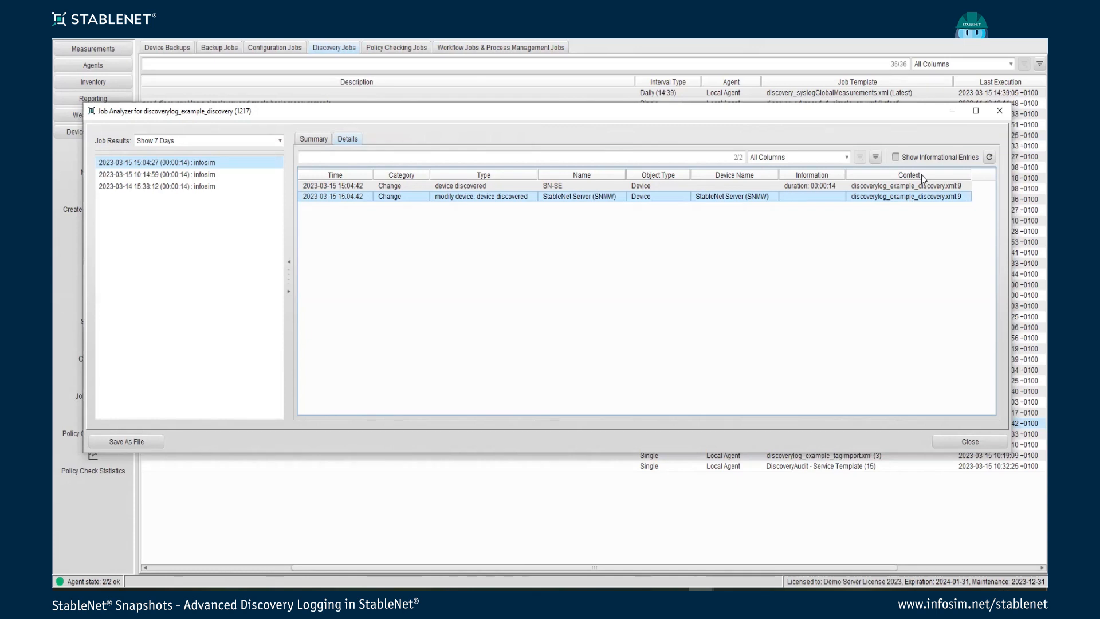
pyautogui.doubleClick(928, 199)
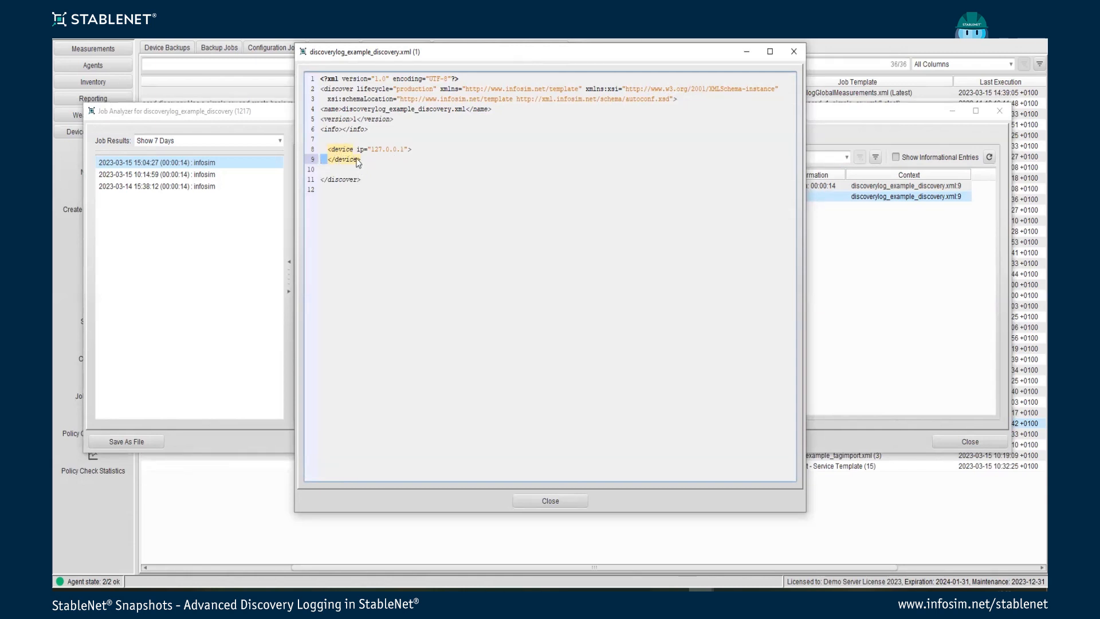
pyautogui.click(583, 500)
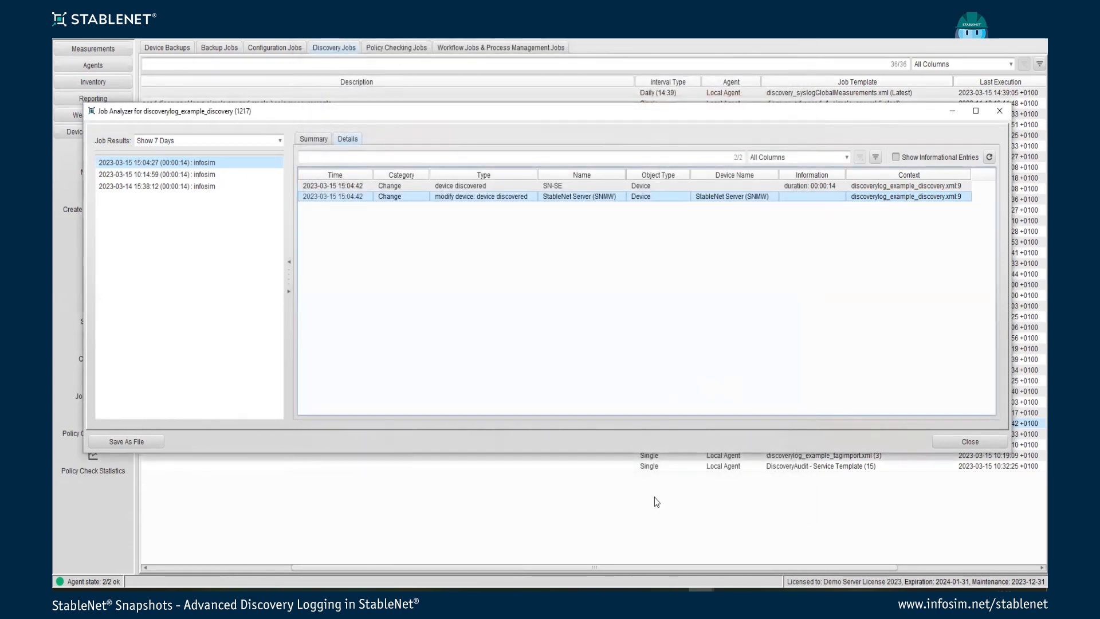
pyautogui.click(977, 443)
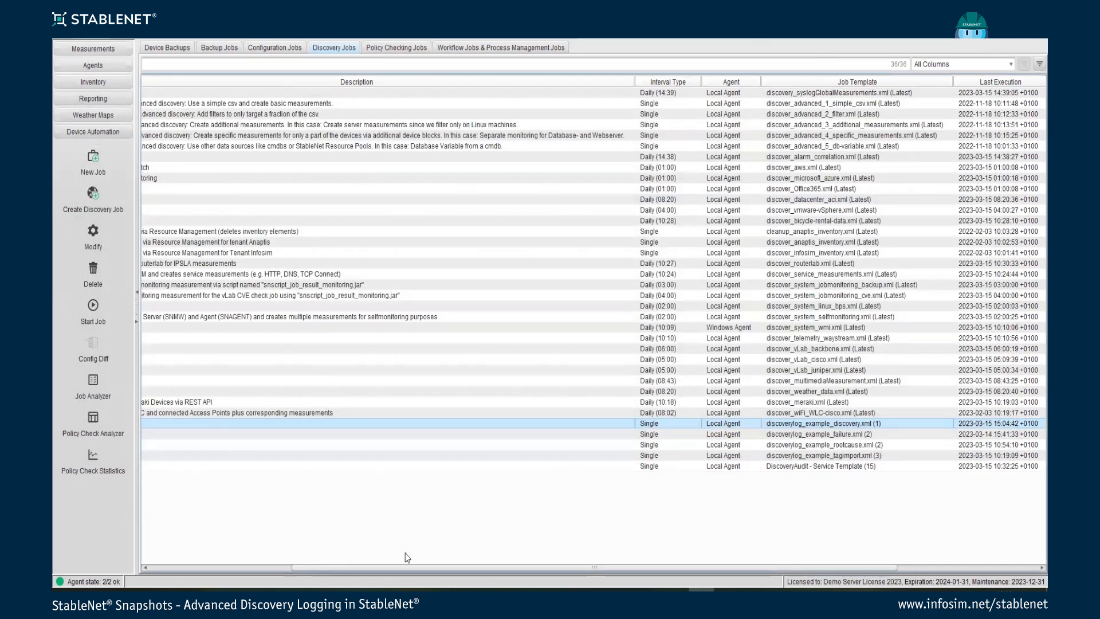
# Step: Start the discovery job discoverylog_example_discovery a second time
pyautogui.moveTo(403, 568); pyautogui.dragTo(243, 578)
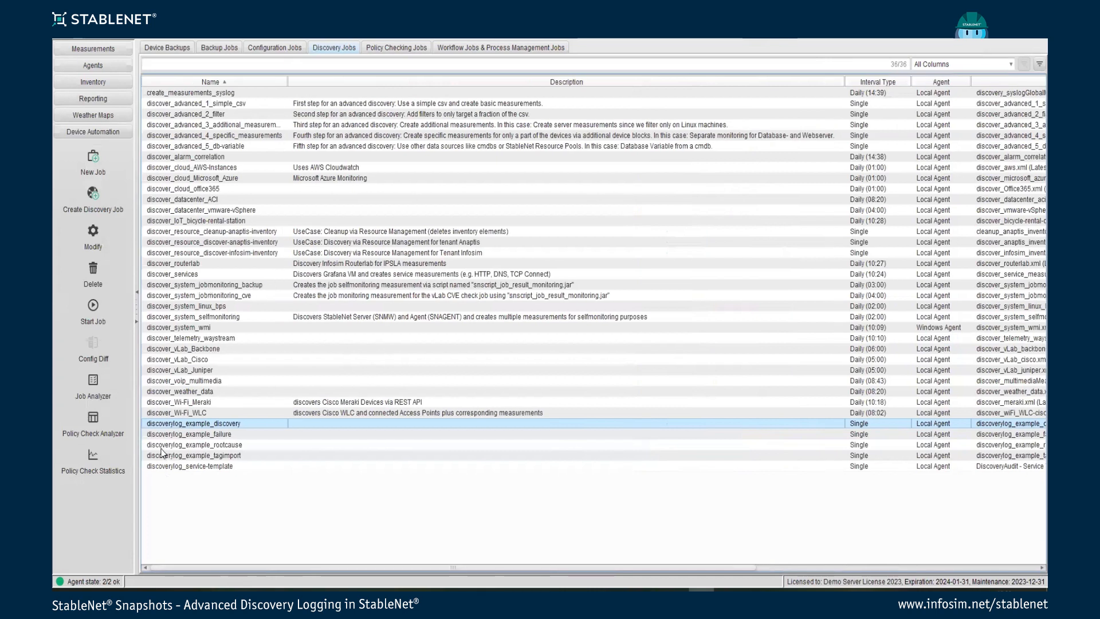
pyautogui.rightClick(181, 424)
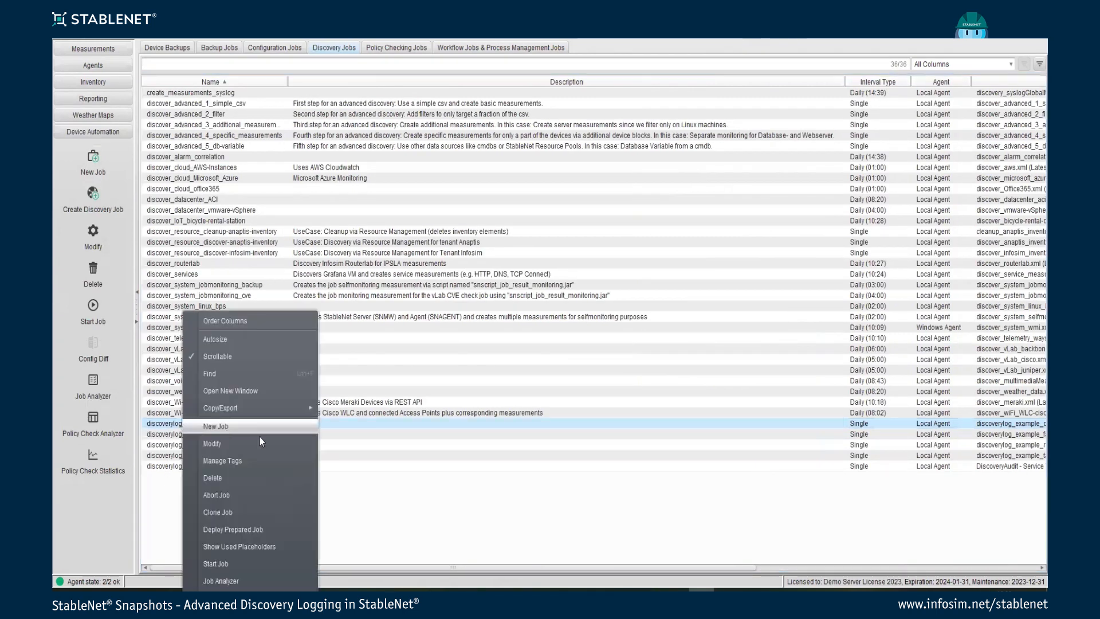
pyautogui.click(236, 557)
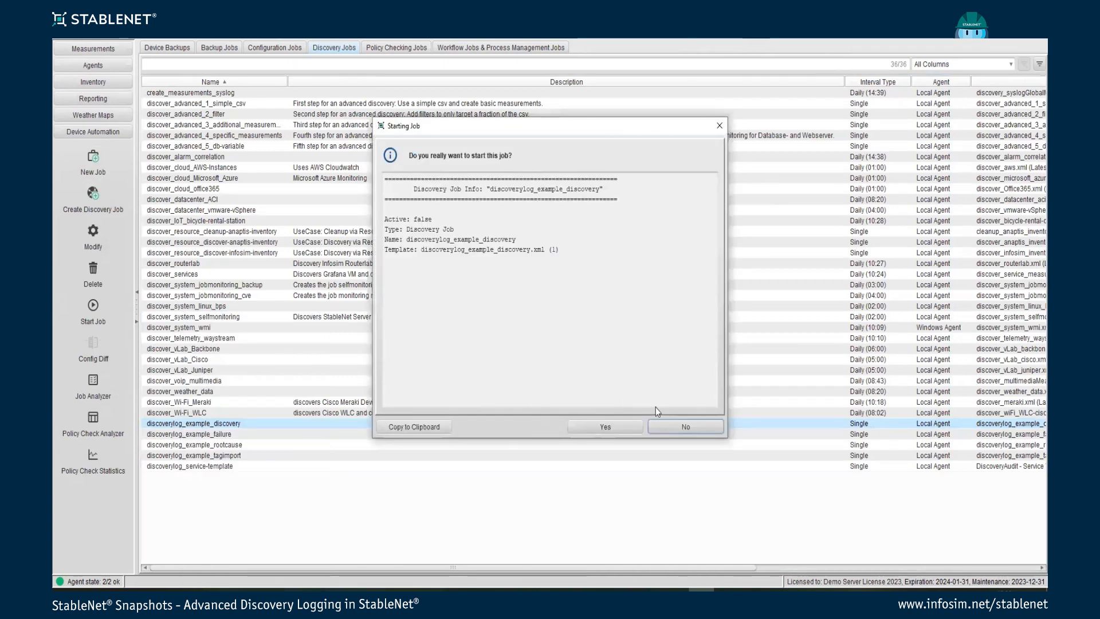
pyautogui.click(611, 427)
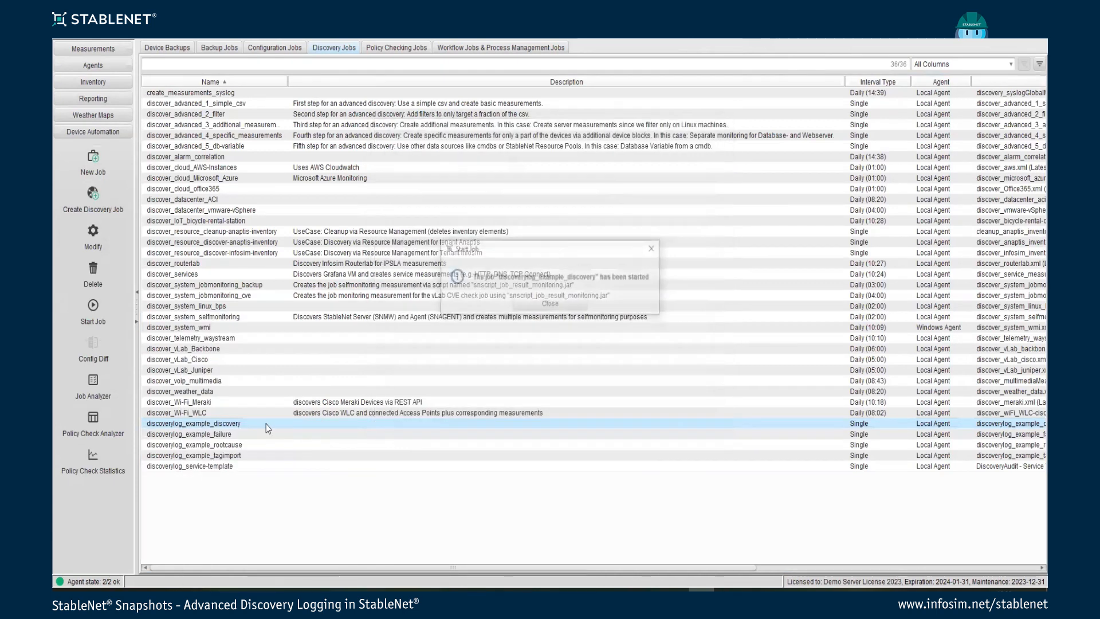
pyautogui.click(513, 308)
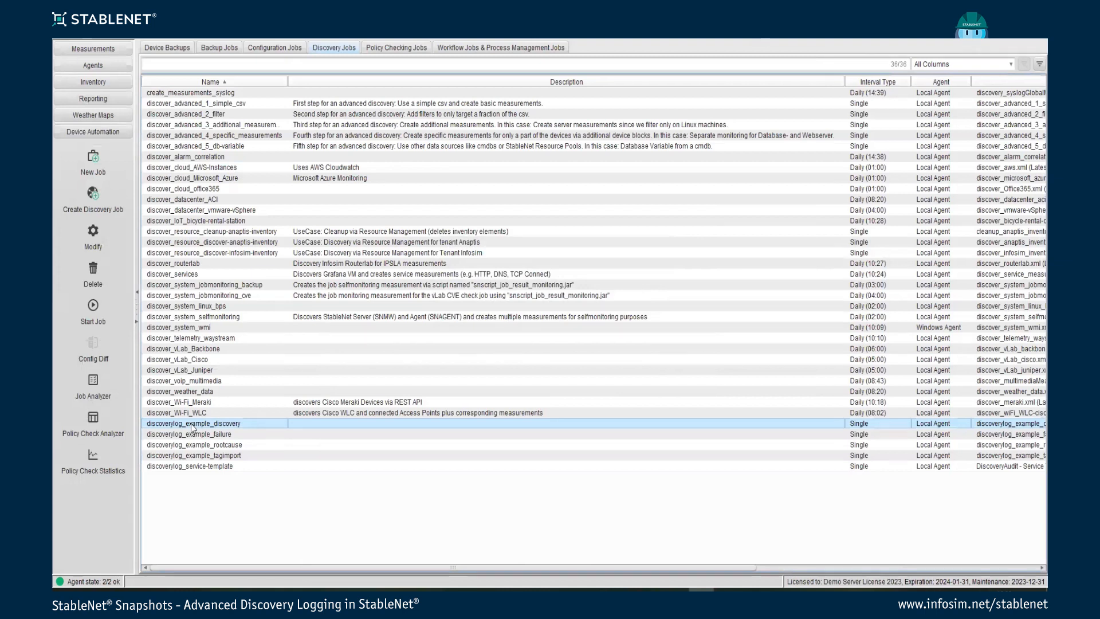
# Step: Open the Job Analyzer for the new discoverylog_example_discovery run and show its refreshed details including informational entries
pyautogui.rightClick(241, 561)
pyautogui.click(249, 576)
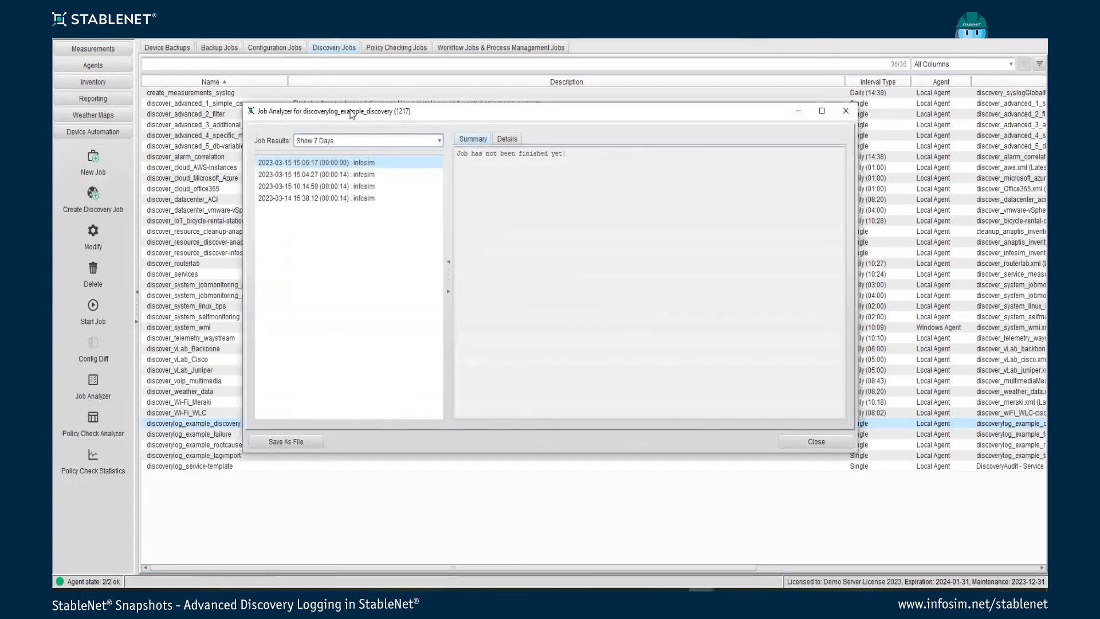
pyautogui.click(504, 139)
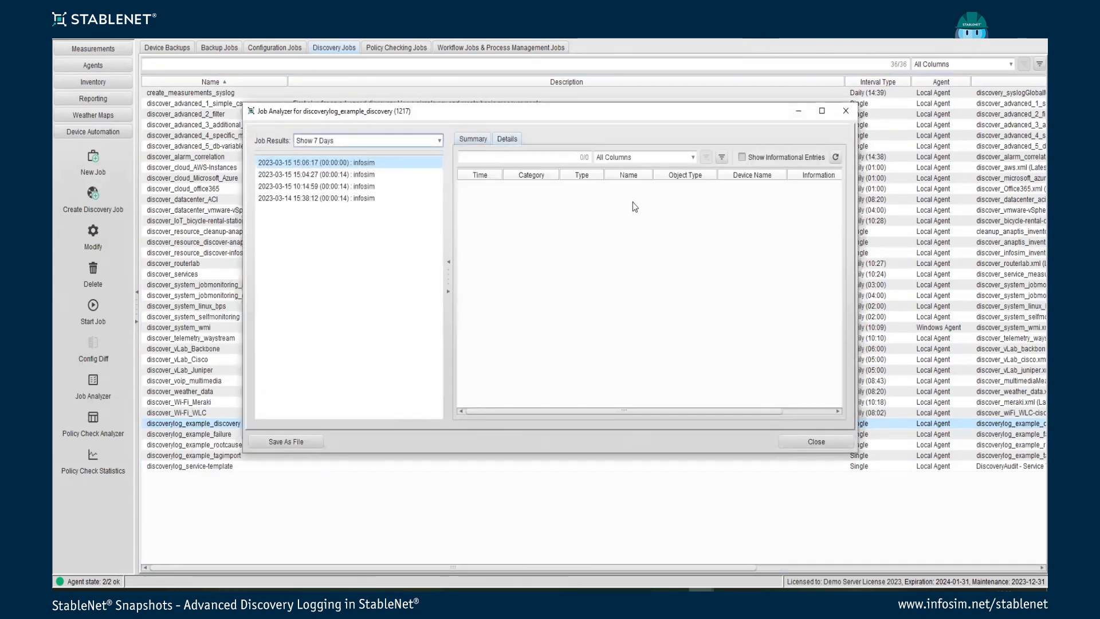
pyautogui.click(740, 158)
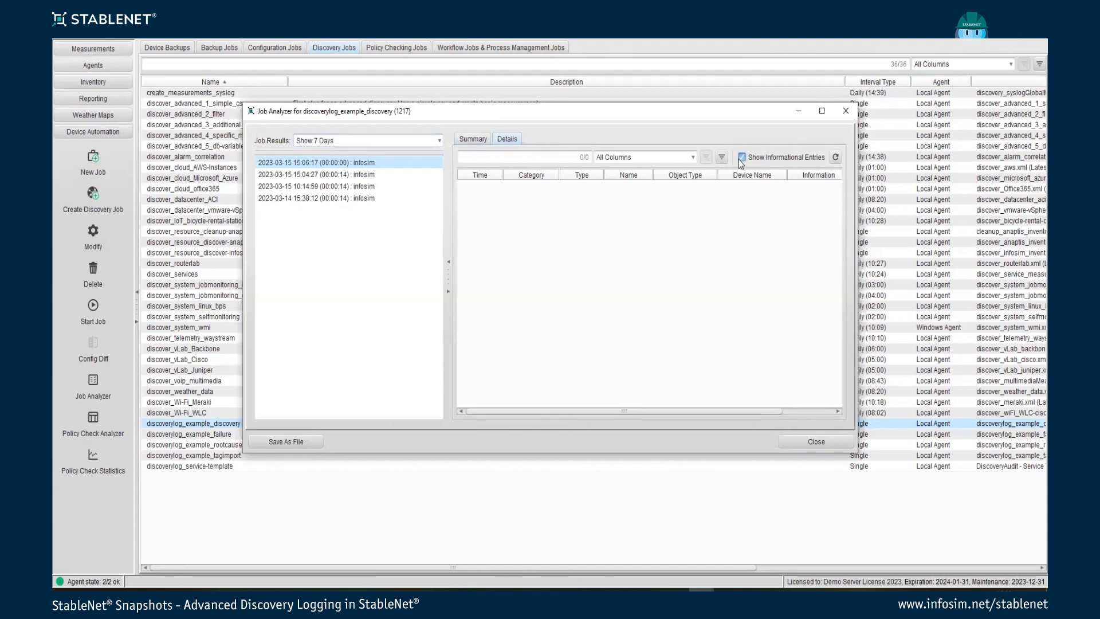
pyautogui.click(836, 157)
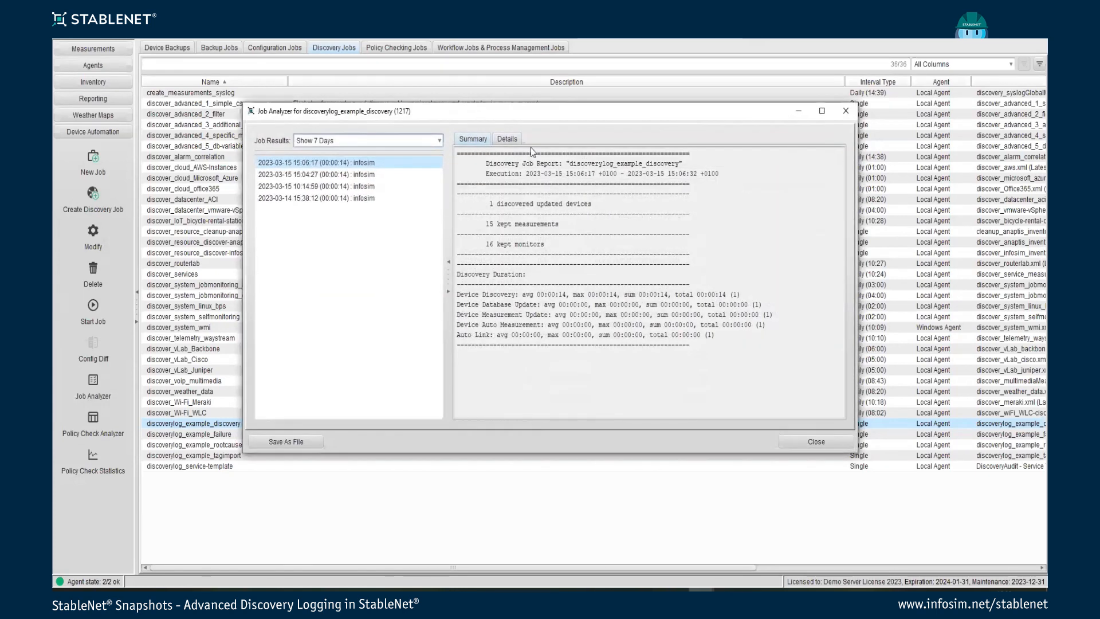
pyautogui.click(507, 139)
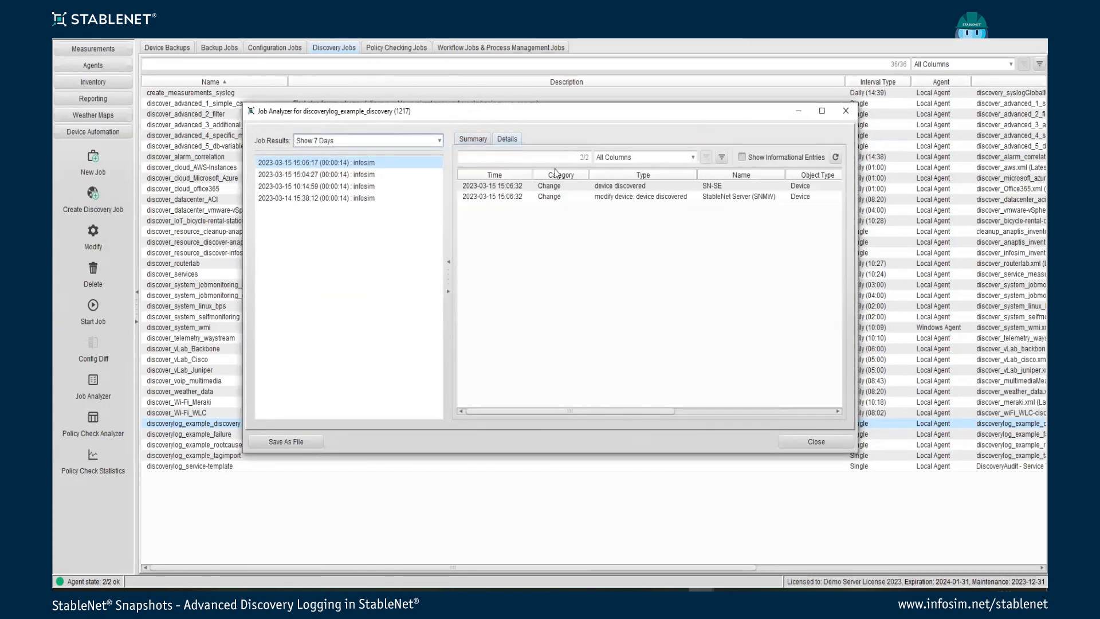
pyautogui.click(742, 157)
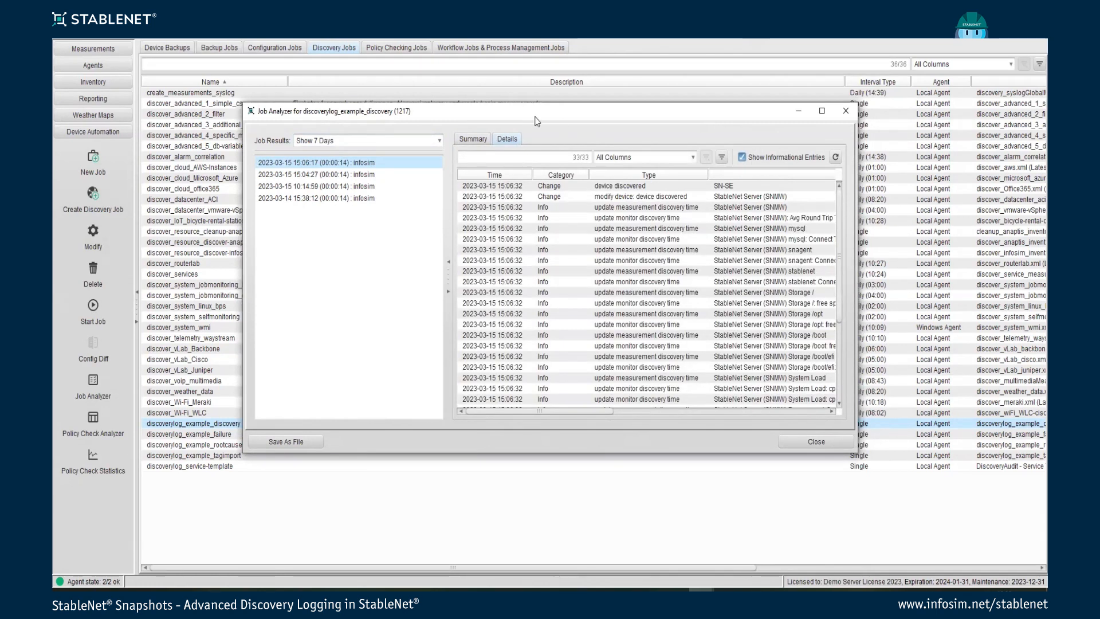
# Step: Reposition and widen the Job Analyzer window, and hide the informational entries in the details
pyautogui.moveTo(535, 120); pyautogui.dragTo(404, 105)
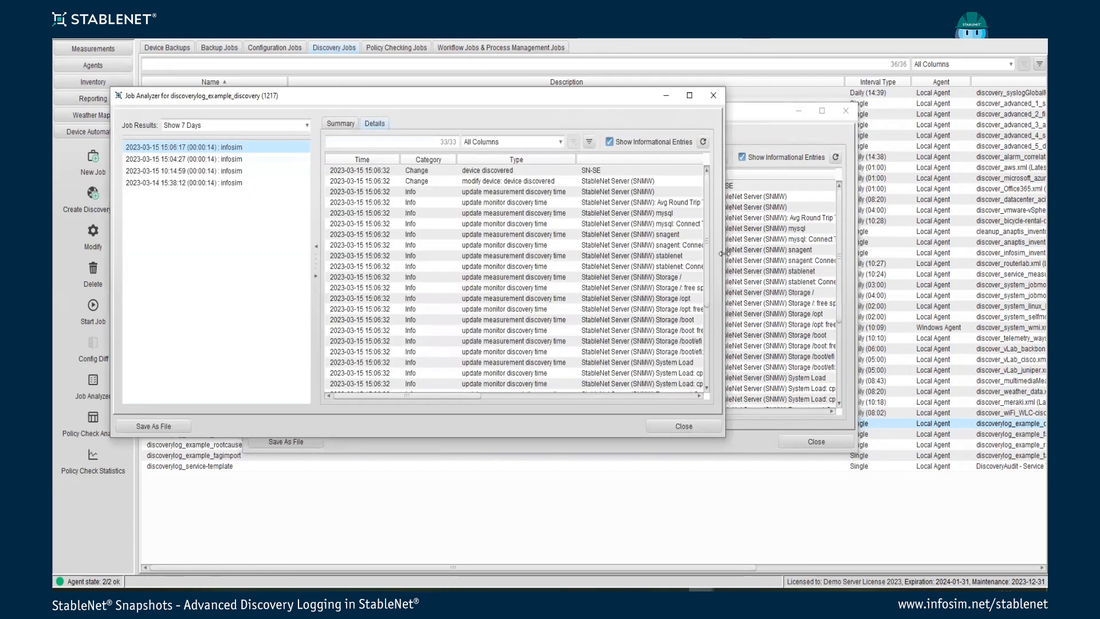
pyautogui.moveTo(724, 252); pyautogui.dragTo(1002, 252)
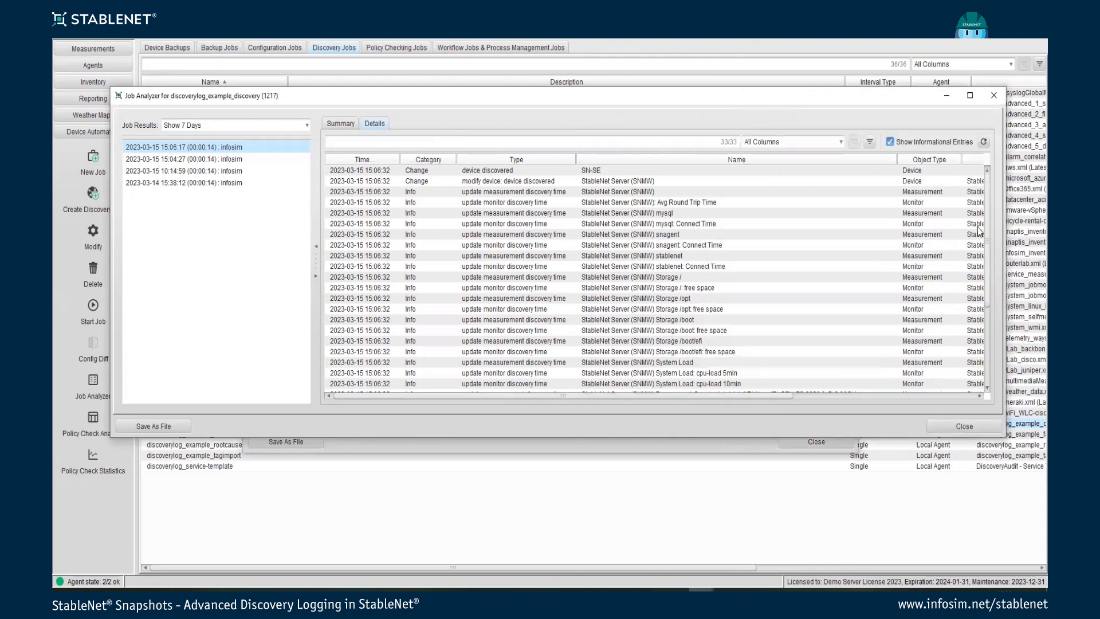
pyautogui.click(915, 141)
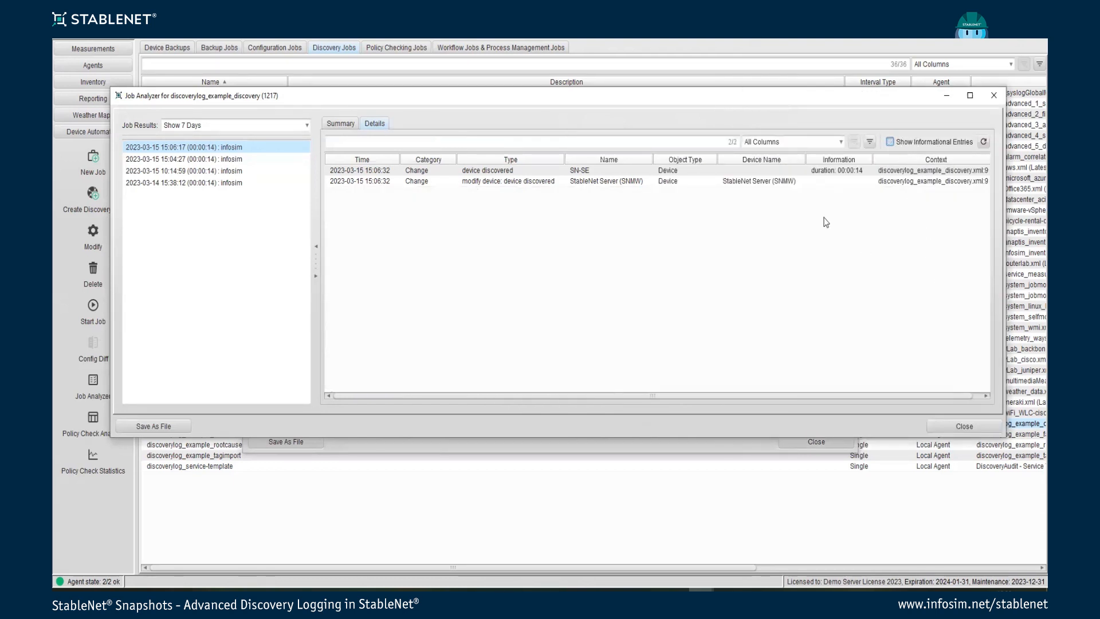
# Step: Show informational entries in the maximized Job Analyzer, examine the device, measurement and monitor entries of the newest run, and close the analyzer
pyautogui.click(921, 142)
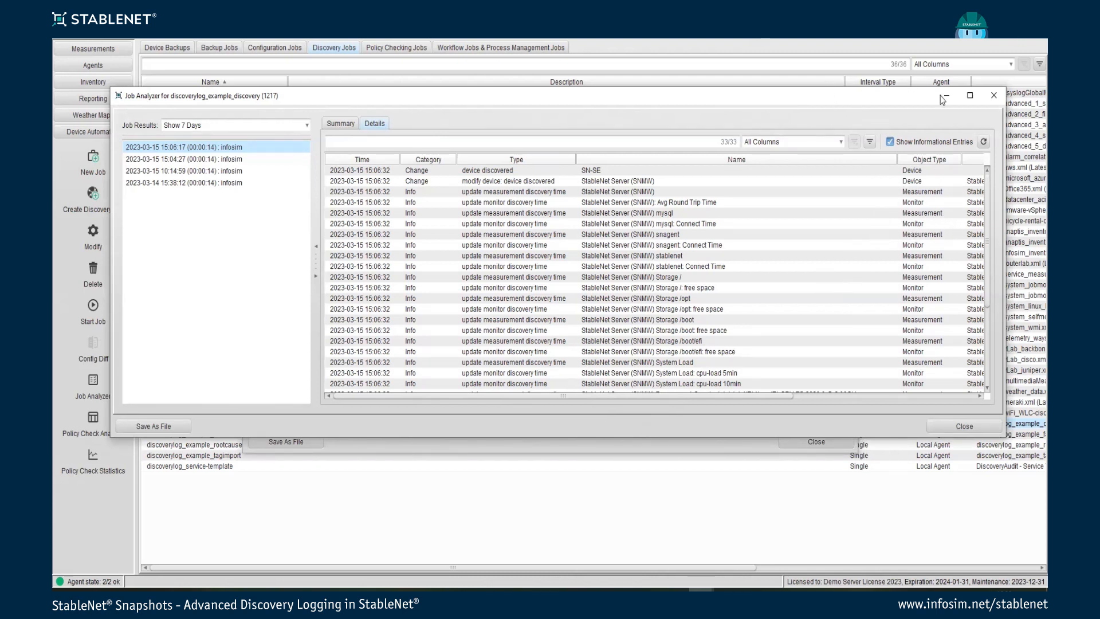
pyautogui.click(970, 96)
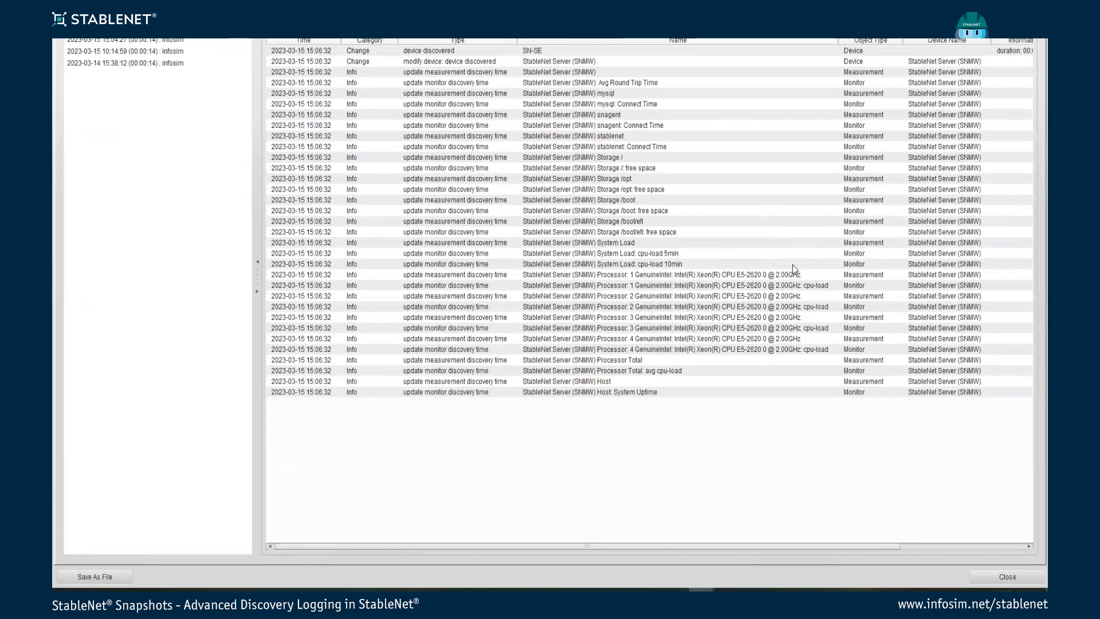
pyautogui.click(593, 62)
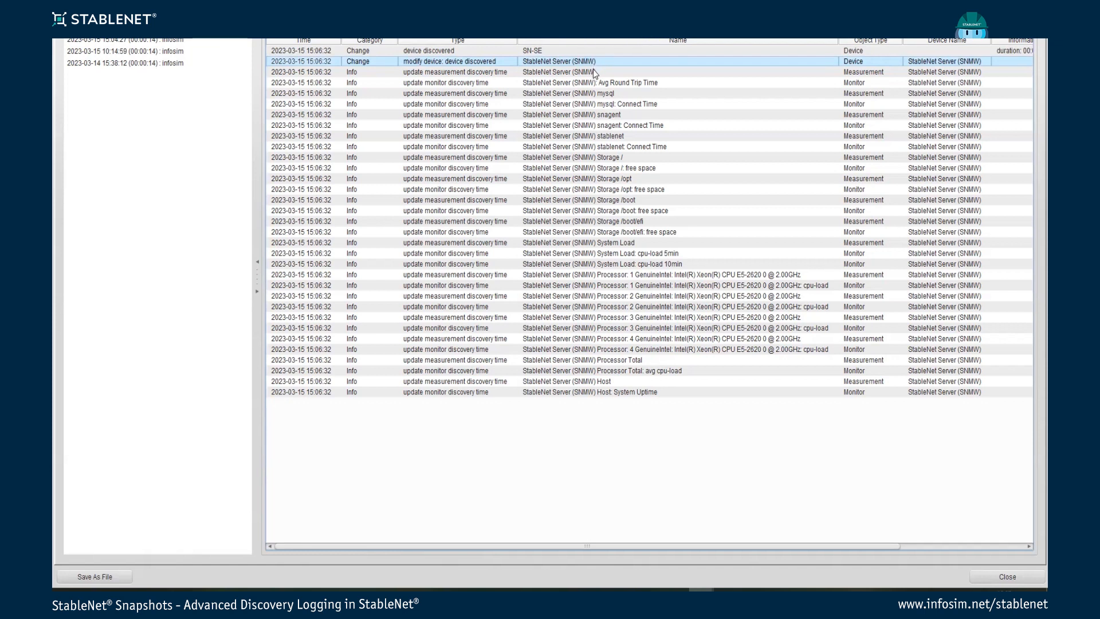
pyautogui.click(592, 70)
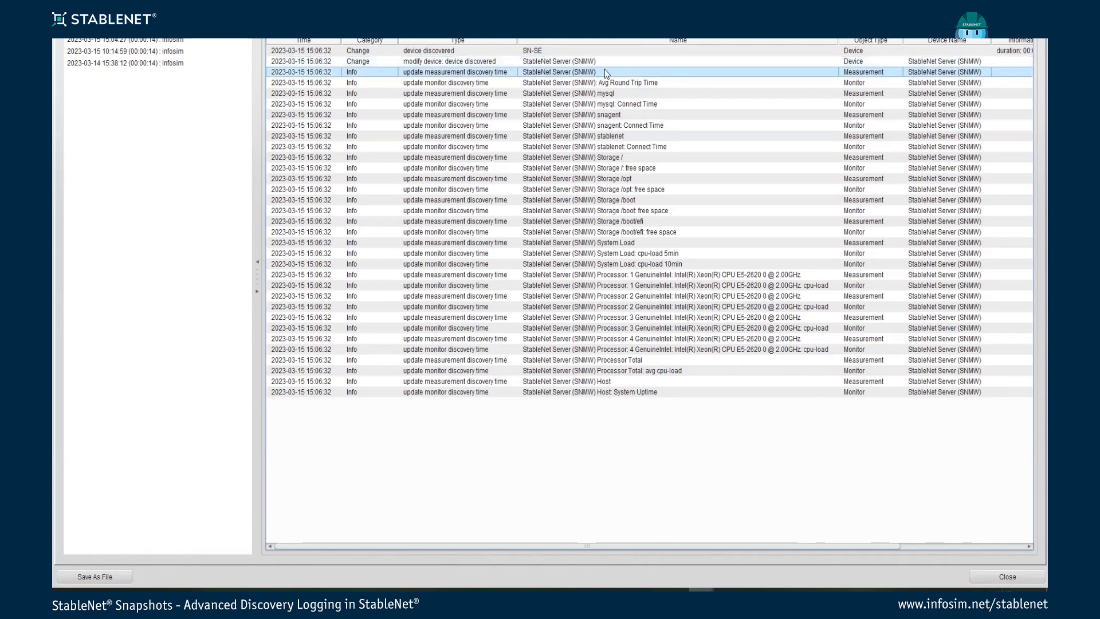
pyautogui.click(613, 92)
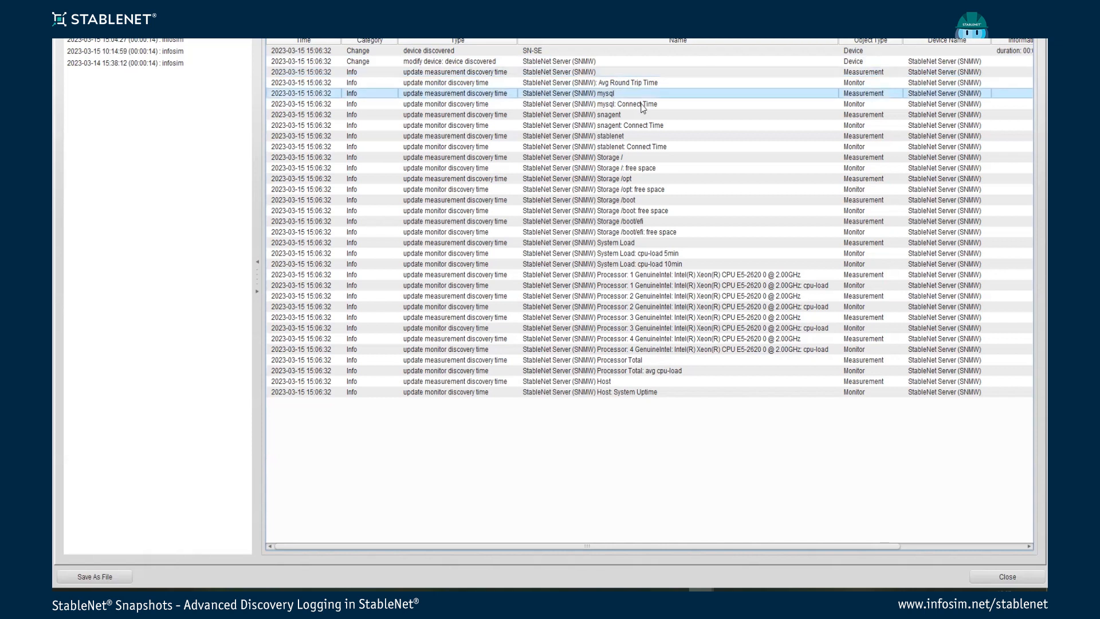
pyautogui.click(635, 85)
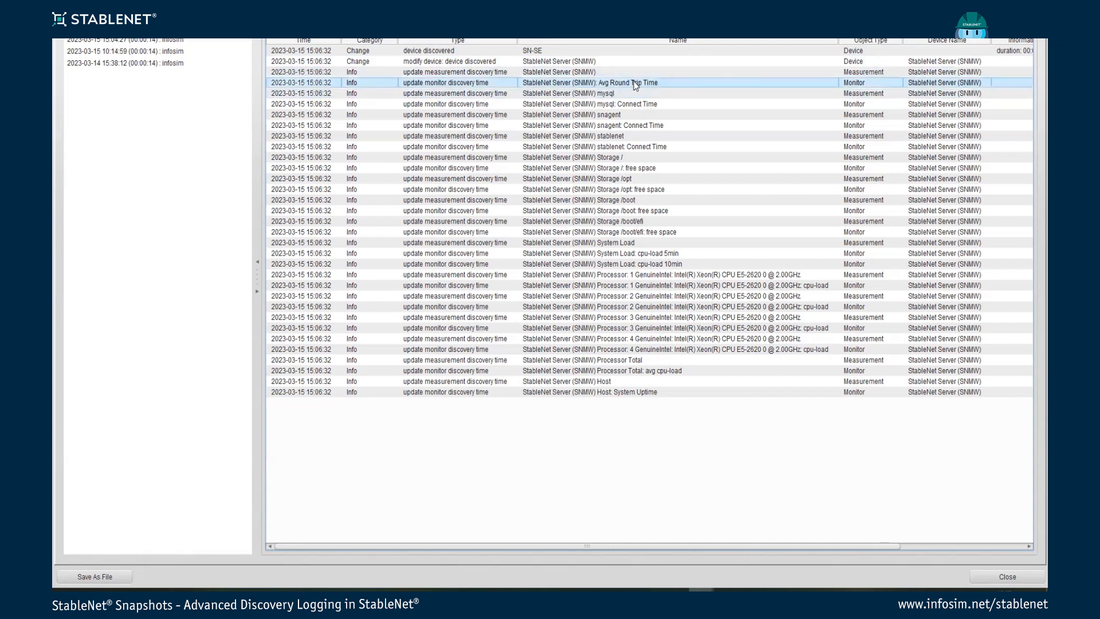
pyautogui.moveTo(585, 545); pyautogui.dragTo(734, 545)
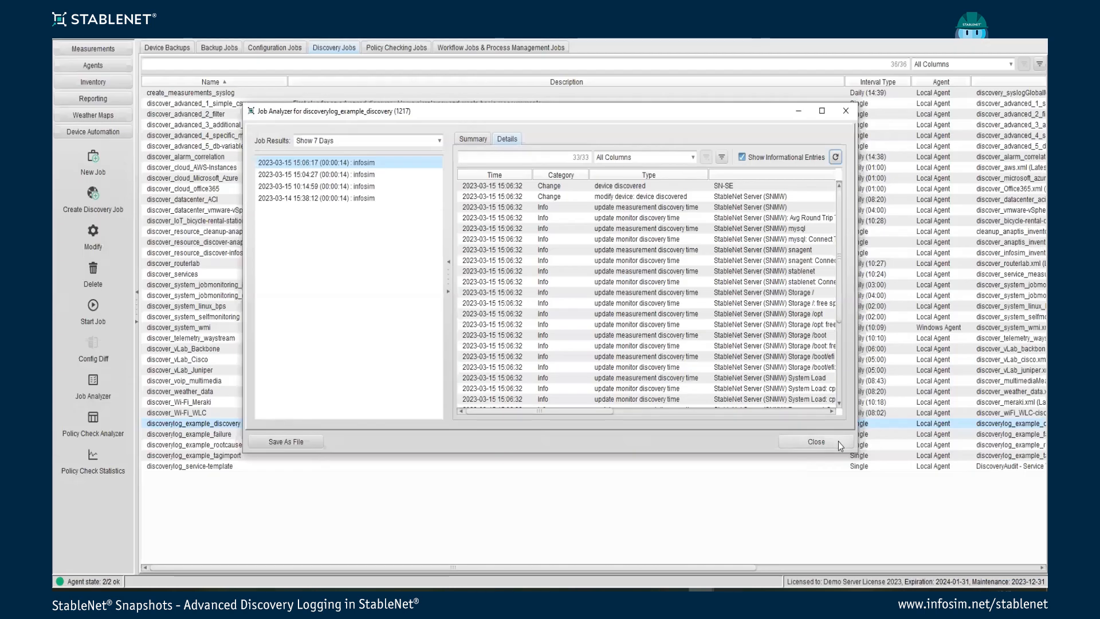
pyautogui.click(837, 441)
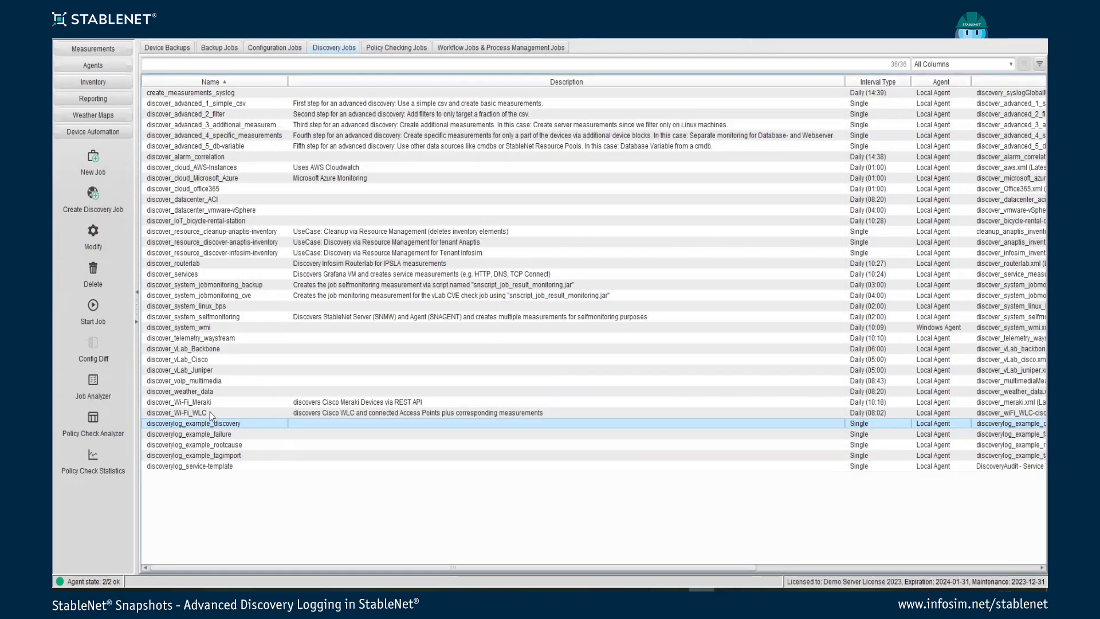
# Step: Start the discovery job discoverylog_example_failure and dismiss the start notification
pyautogui.click(229, 433)
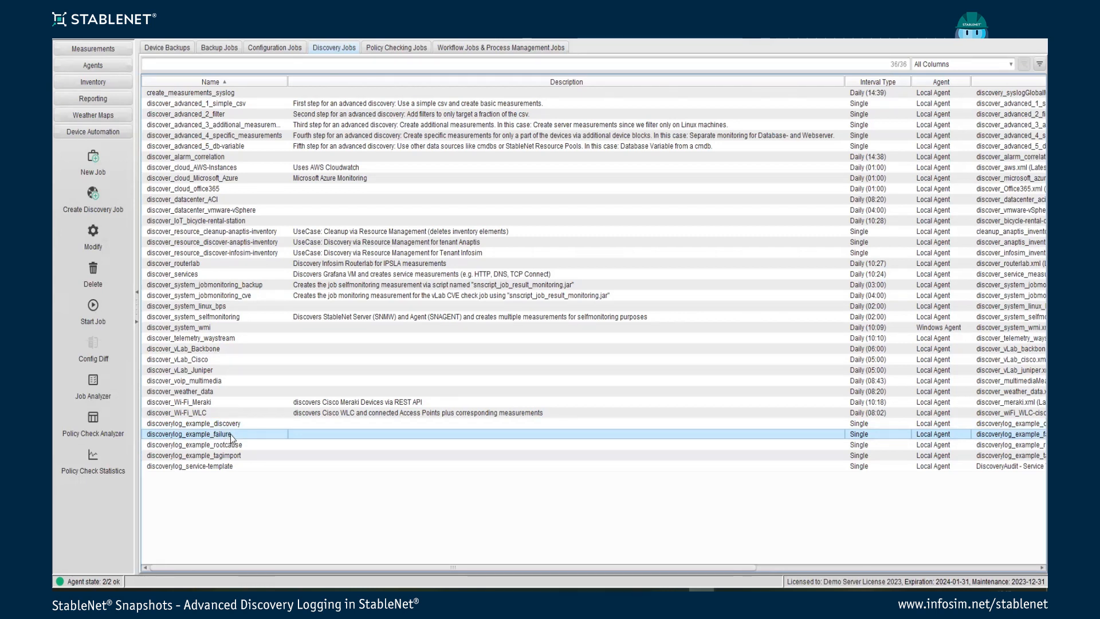
pyautogui.rightClick(230, 434)
pyautogui.click(280, 565)
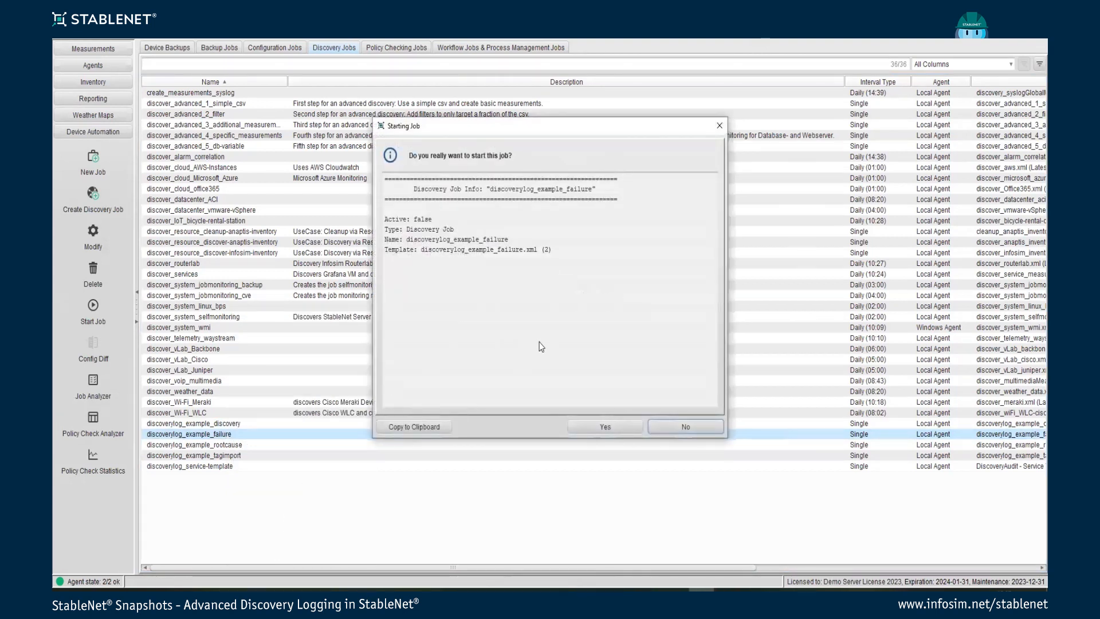
pyautogui.click(620, 427)
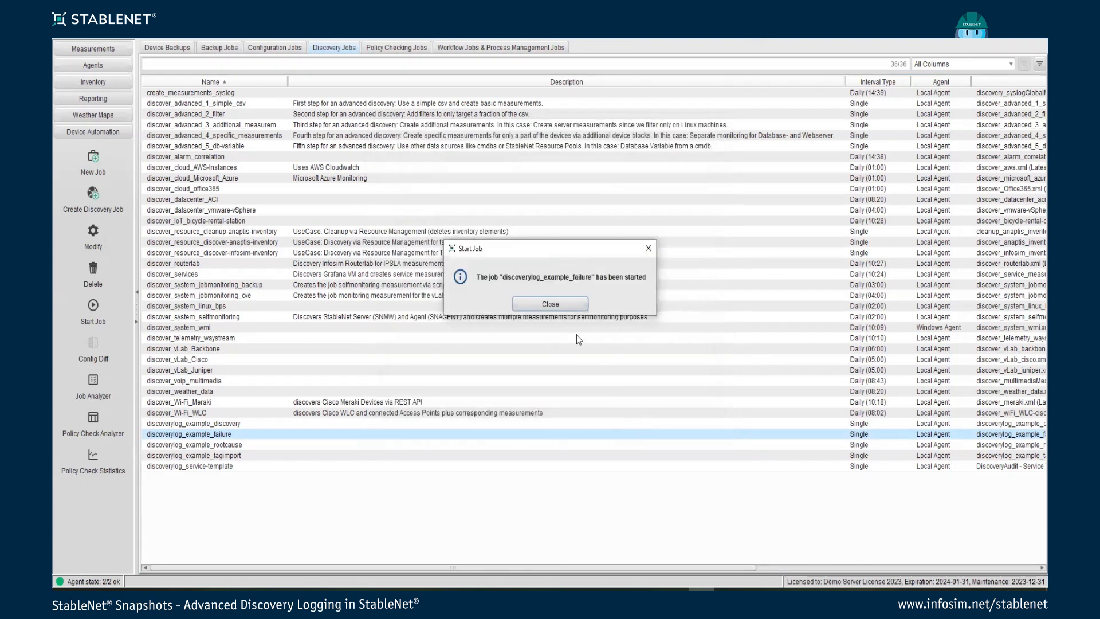
pyautogui.click(566, 303)
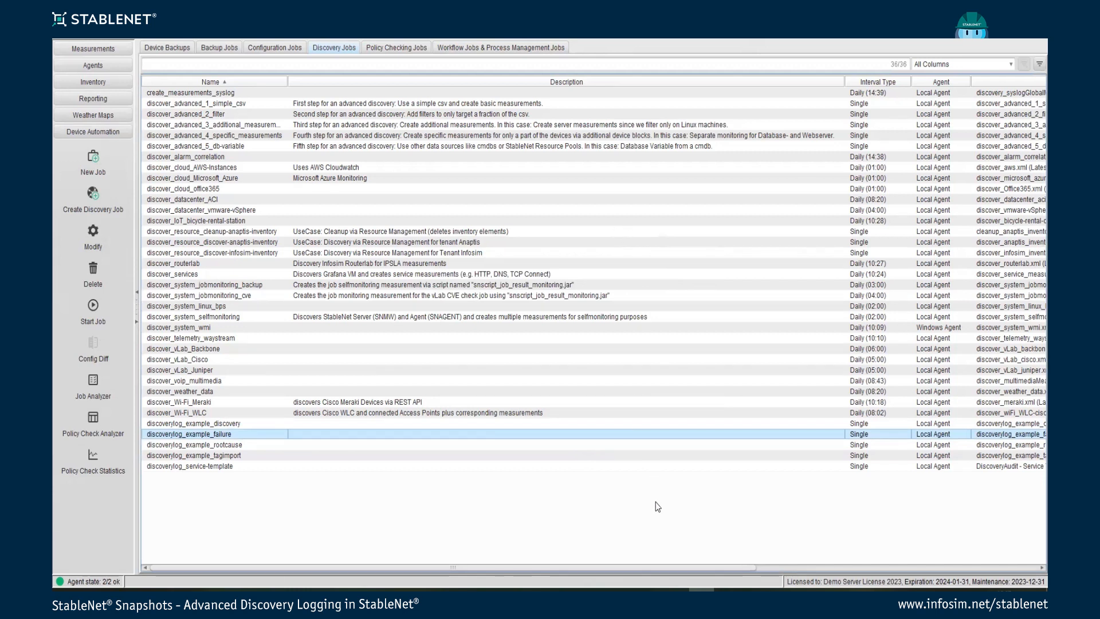
# Step: Open the Job Analyzer for discoverylog_example_failure and show the newest run's refreshed details including informational entries
pyautogui.rightClick(226, 434)
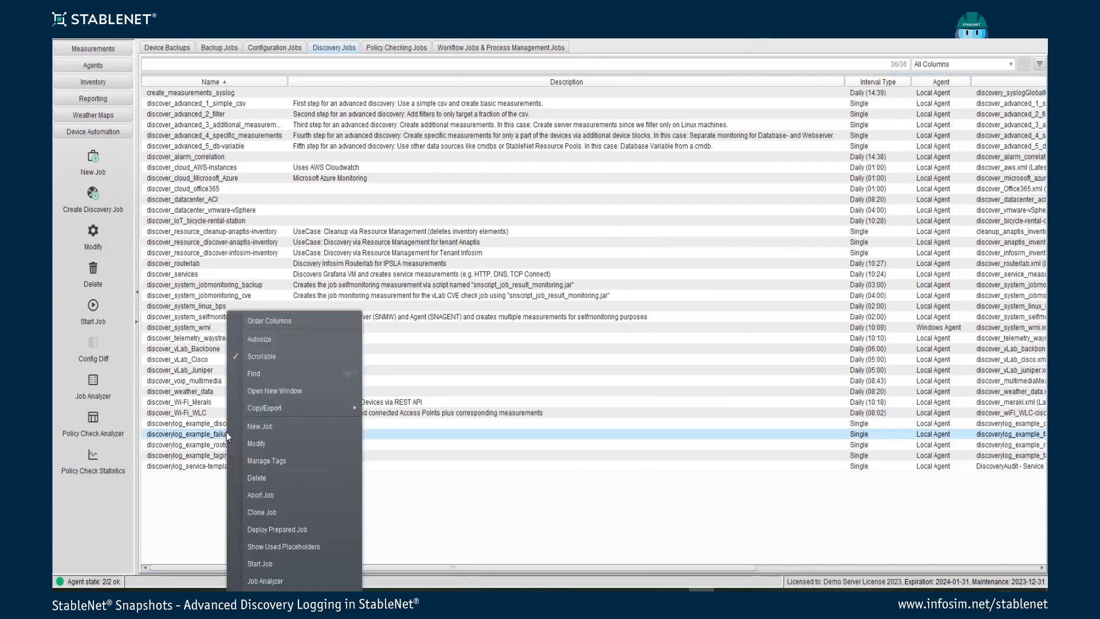
pyautogui.click(281, 581)
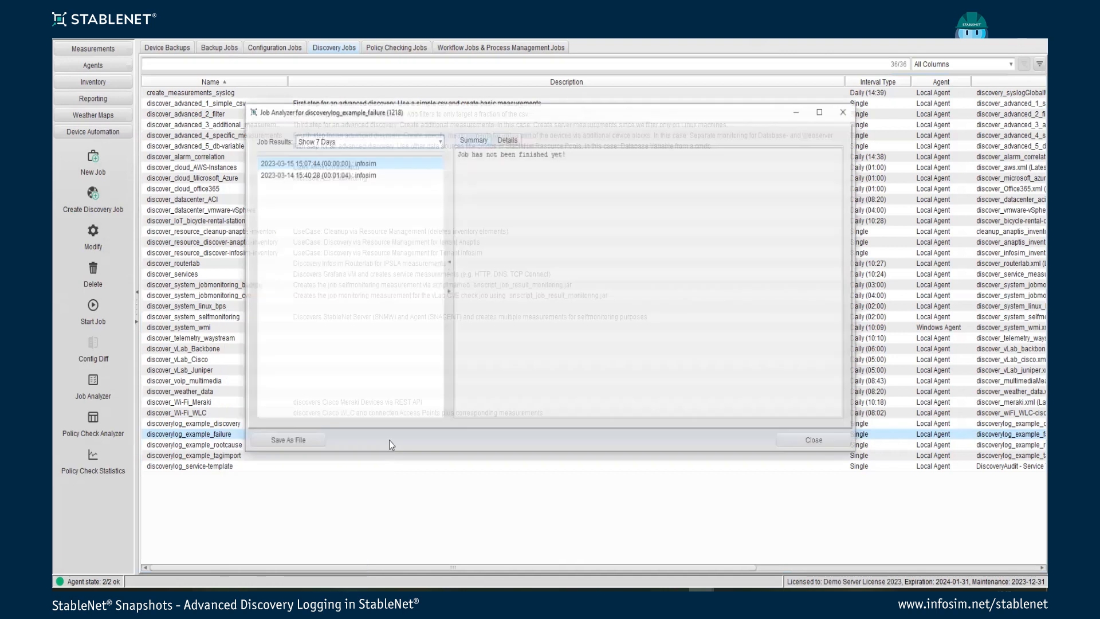
pyautogui.click(506, 140)
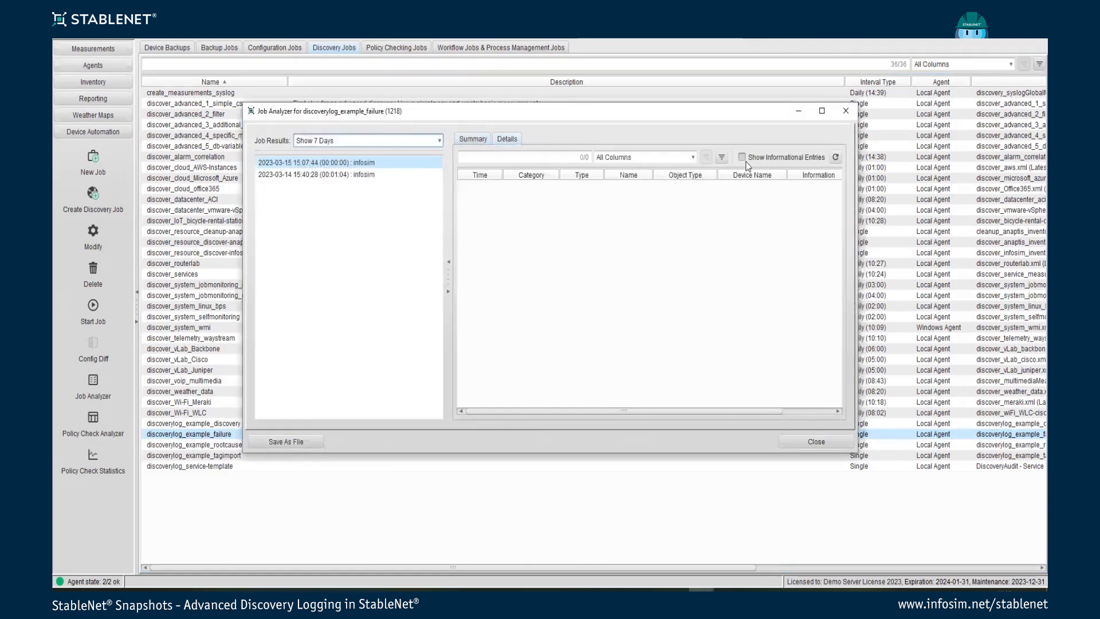
pyautogui.click(833, 156)
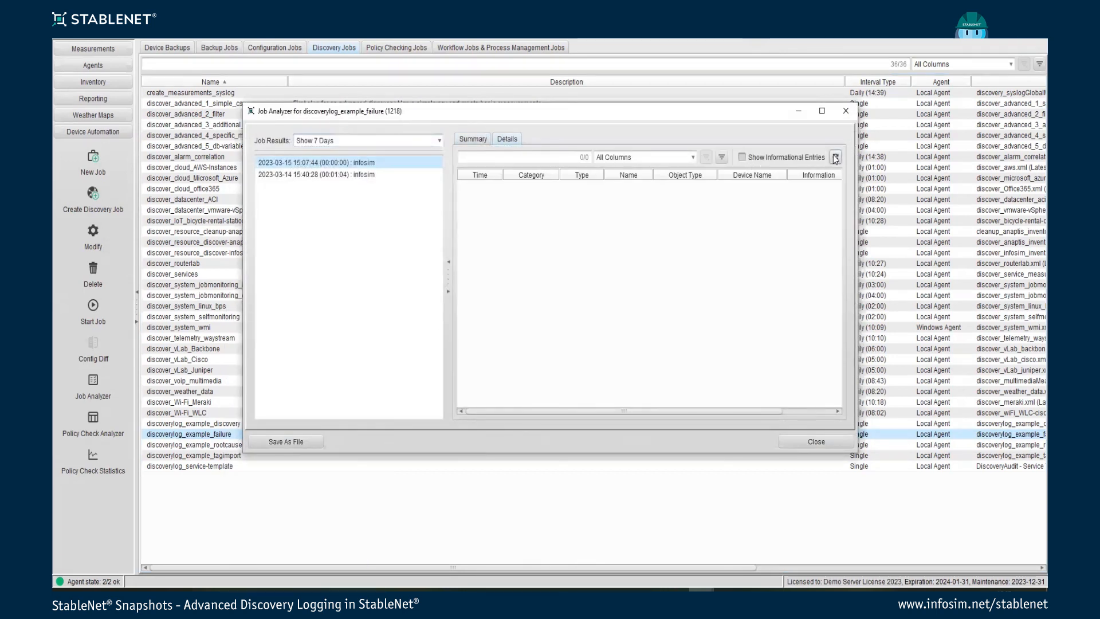
pyautogui.click(821, 156)
pyautogui.click(835, 158)
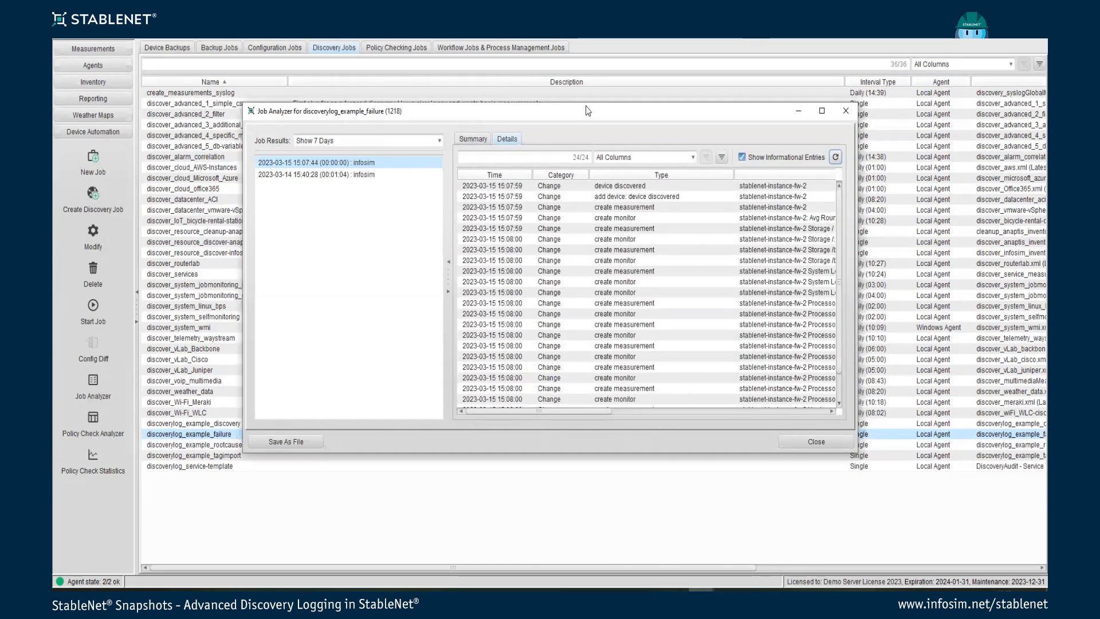
# Step: Move and heighten the Job Analyzer window to examine all change entries of the failure example, and close it
pyautogui.moveTo(587, 107); pyautogui.dragTo(552, 41)
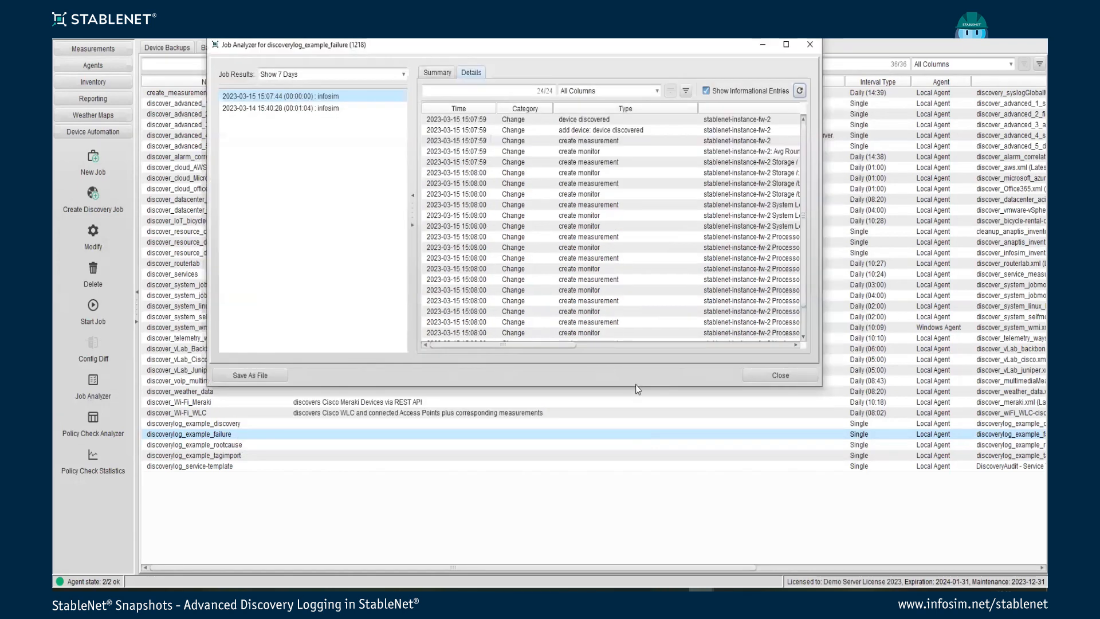
pyautogui.moveTo(636, 387); pyautogui.dragTo(669, 508)
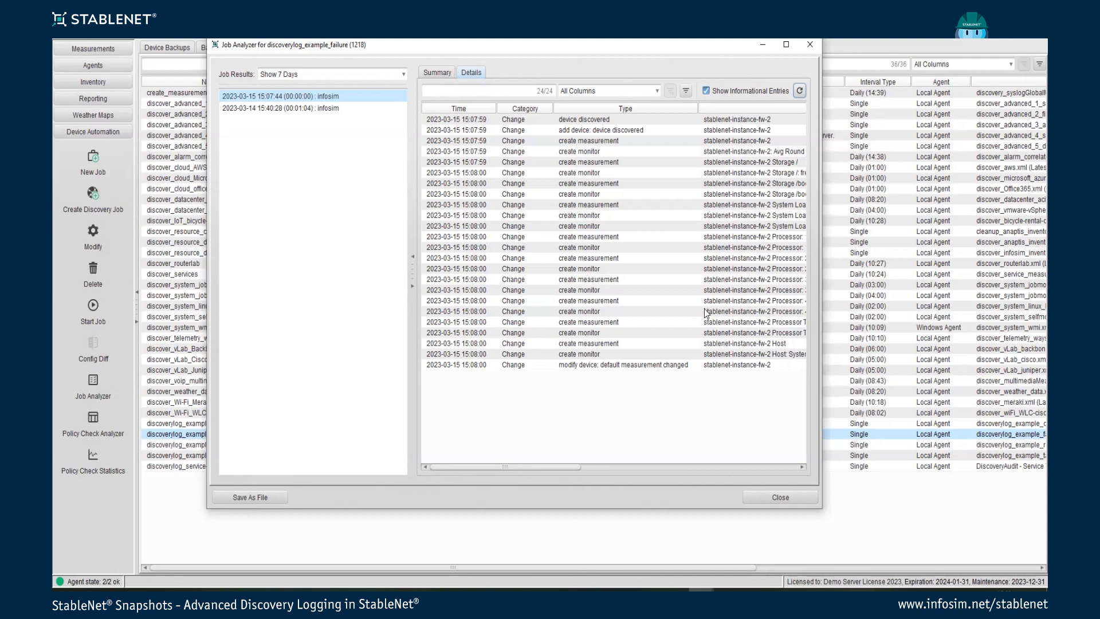
pyautogui.click(780, 496)
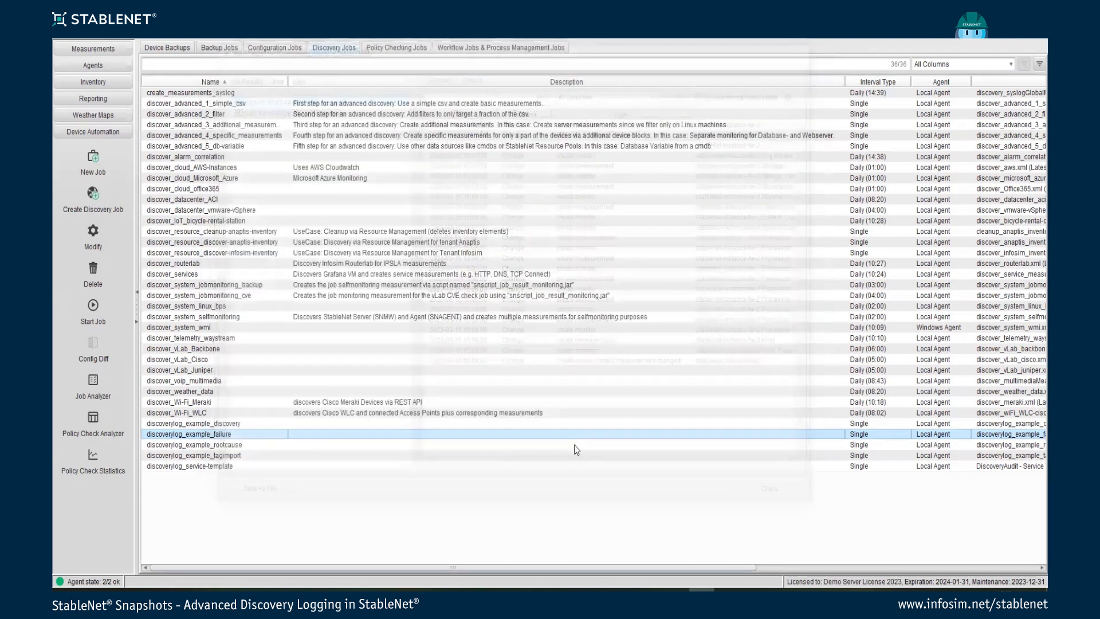
# Step: Start the discovery job discoverylog_example_rootcause and dismiss the start notification
pyautogui.click(240, 445)
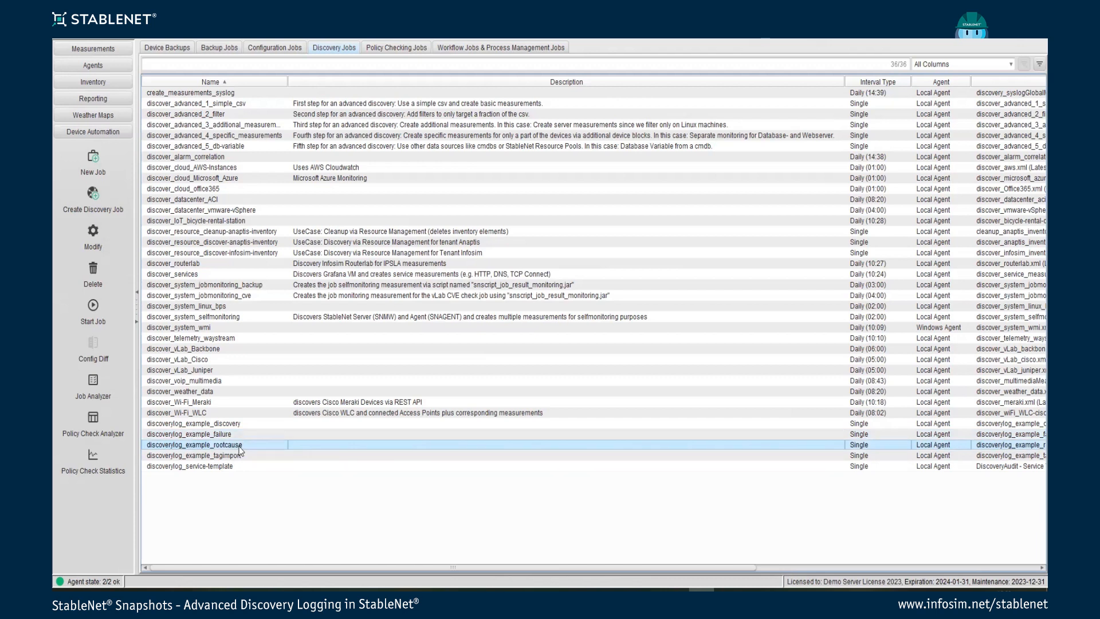
pyautogui.rightClick(242, 444)
pyautogui.click(298, 564)
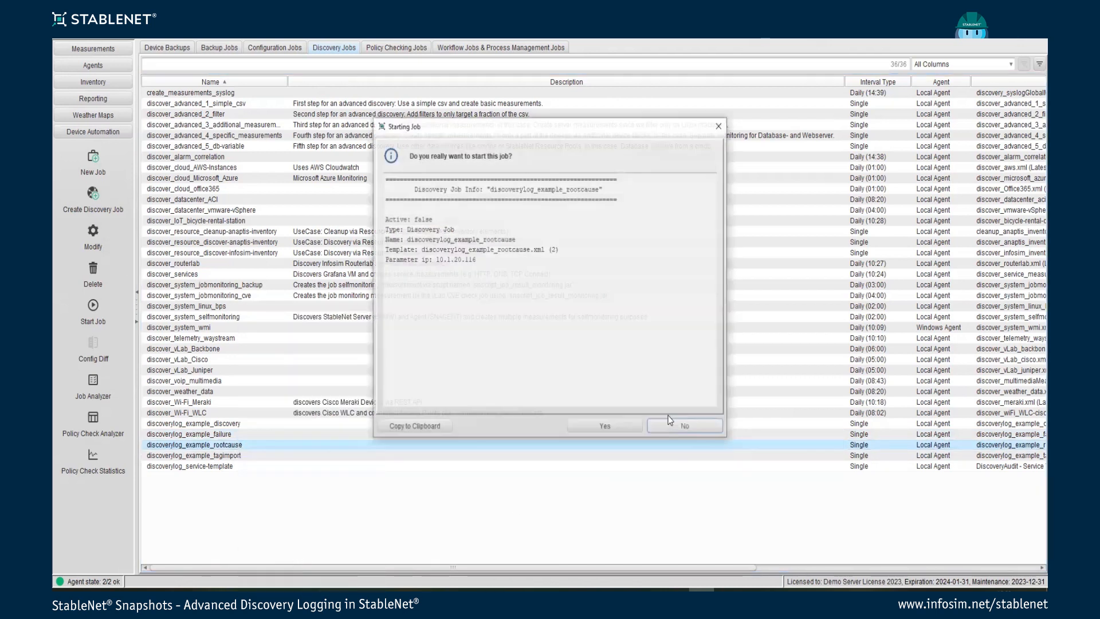
pyautogui.click(626, 427)
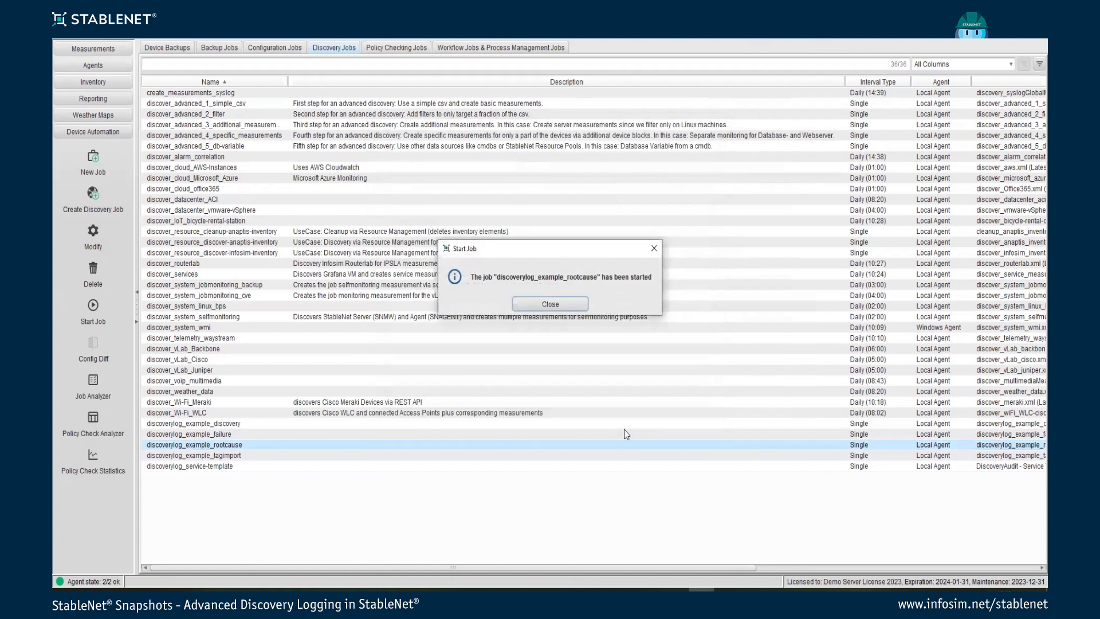
pyautogui.click(575, 308)
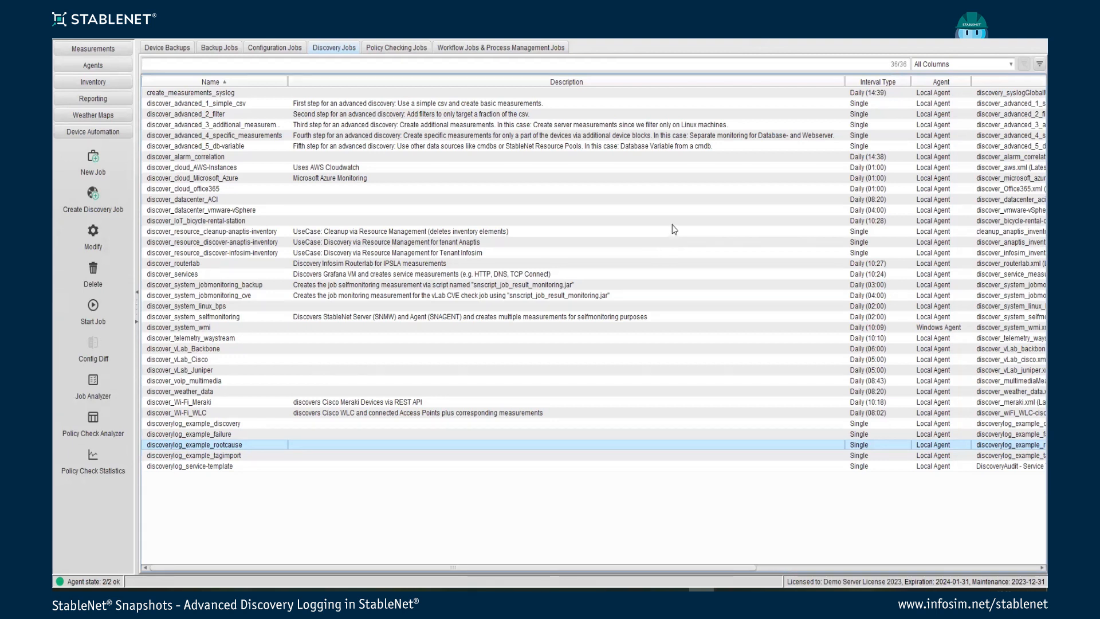
# Step: Open the Job Analyzer for discoverylog_example_rootcause and show the newest run's refreshed details
pyautogui.rightClick(239, 445)
pyautogui.click(280, 581)
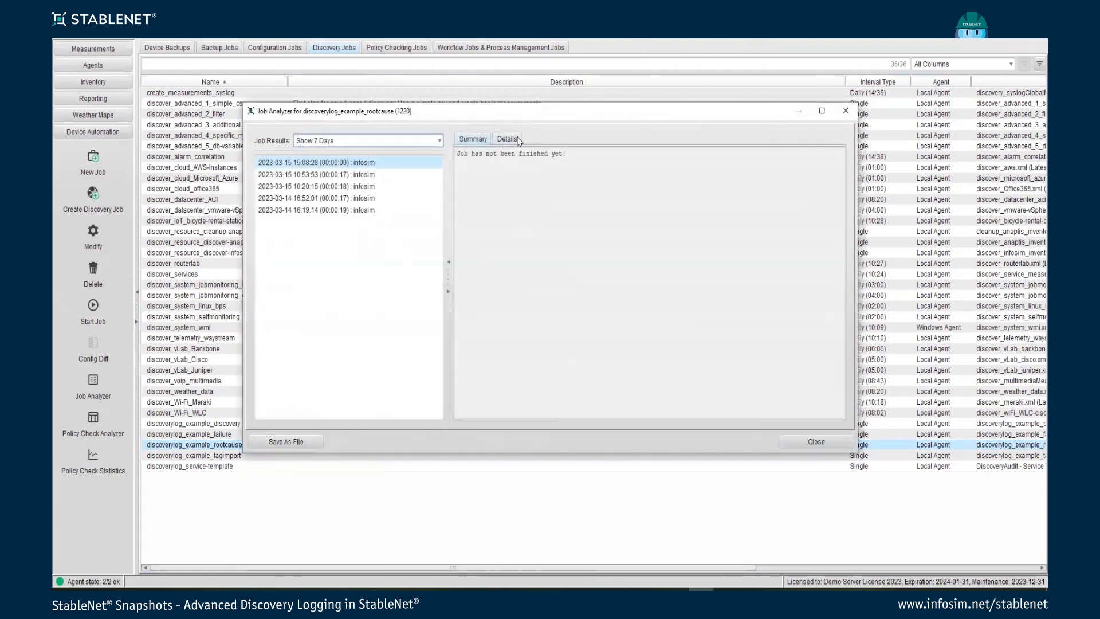
pyautogui.click(508, 138)
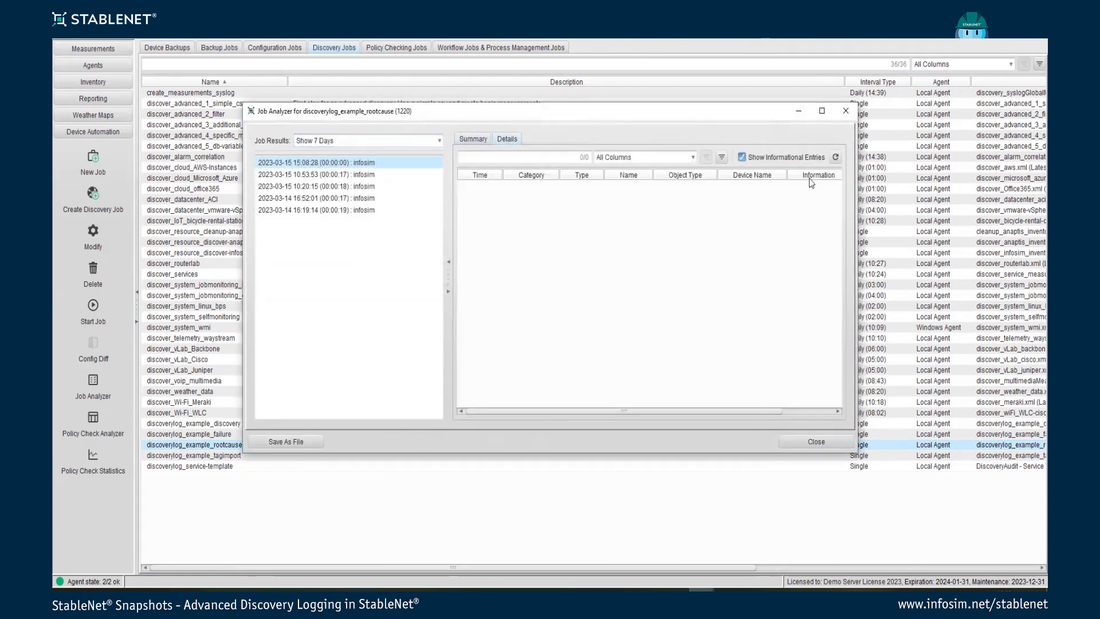
pyautogui.click(835, 158)
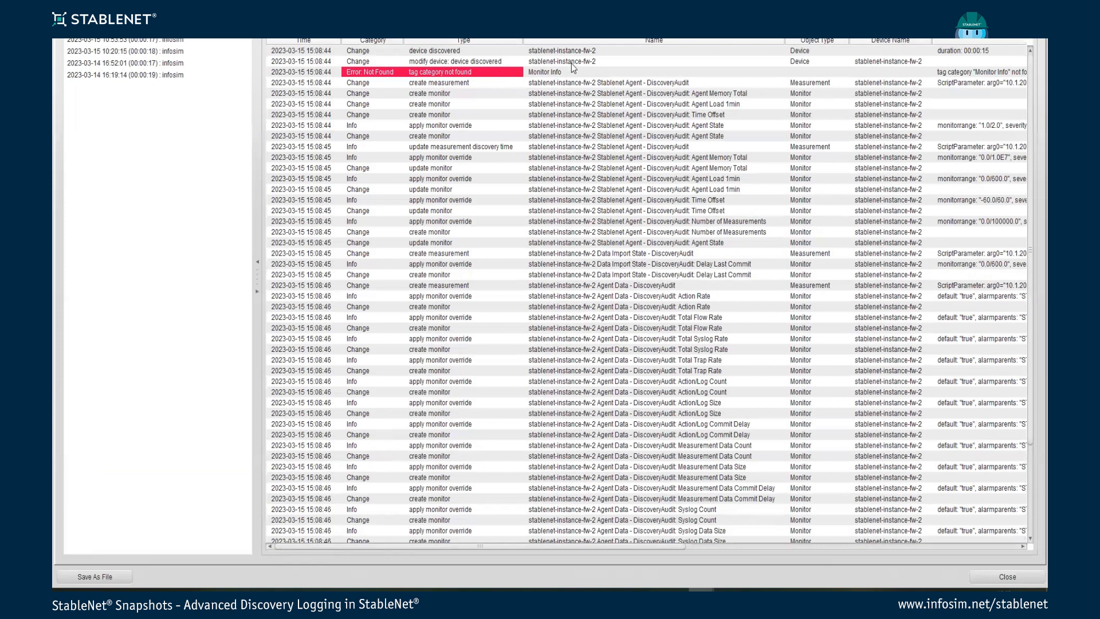
# Step: Examine the information and template context of the "tag category not found" error entry, and close the template view
pyautogui.click(565, 71)
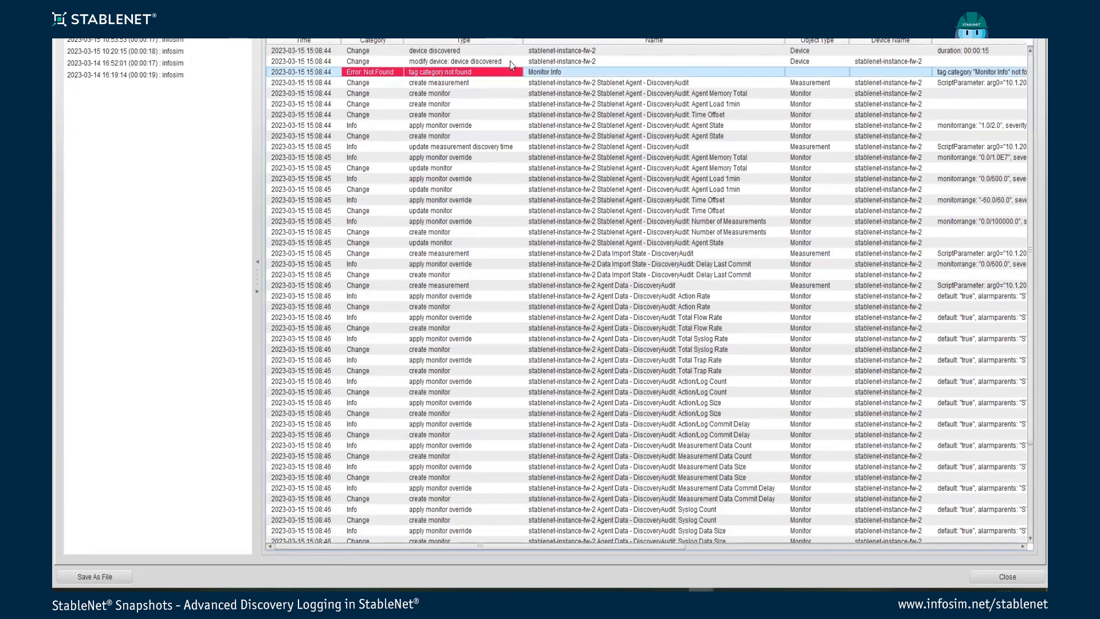
pyautogui.moveTo(517, 544); pyautogui.dragTo(638, 546)
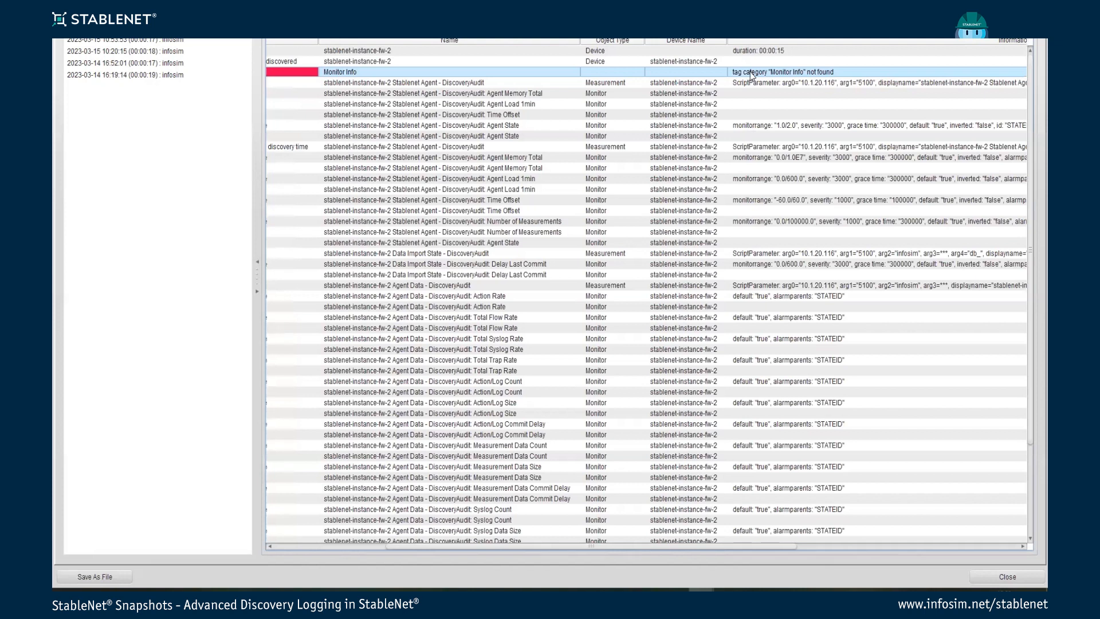
pyautogui.moveTo(685, 544); pyautogui.dragTo(567, 567)
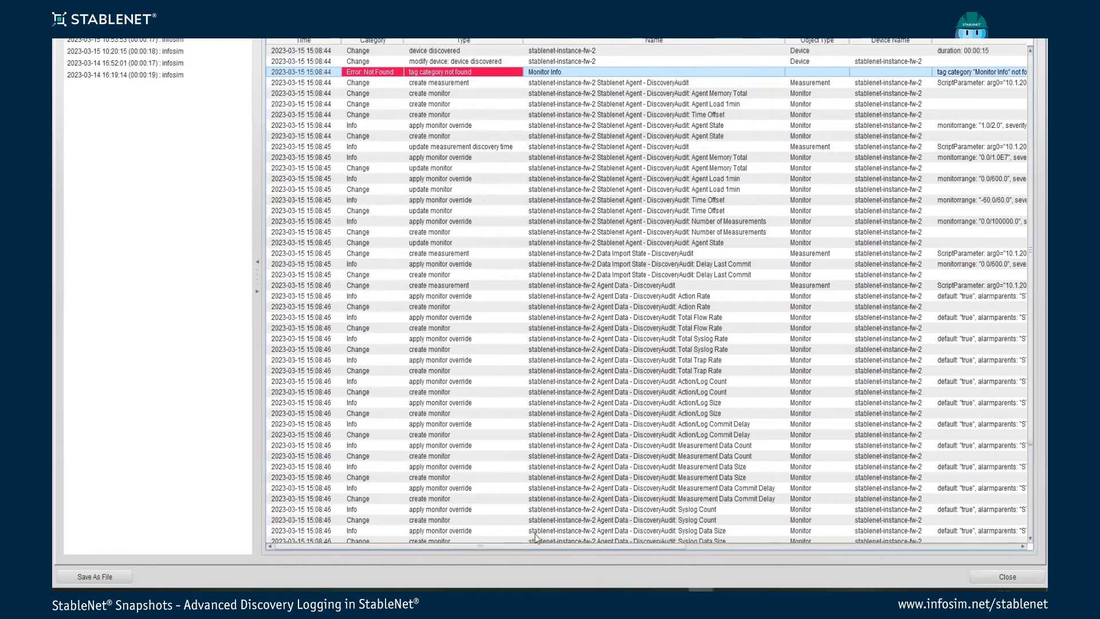
pyautogui.doubleClick(473, 74)
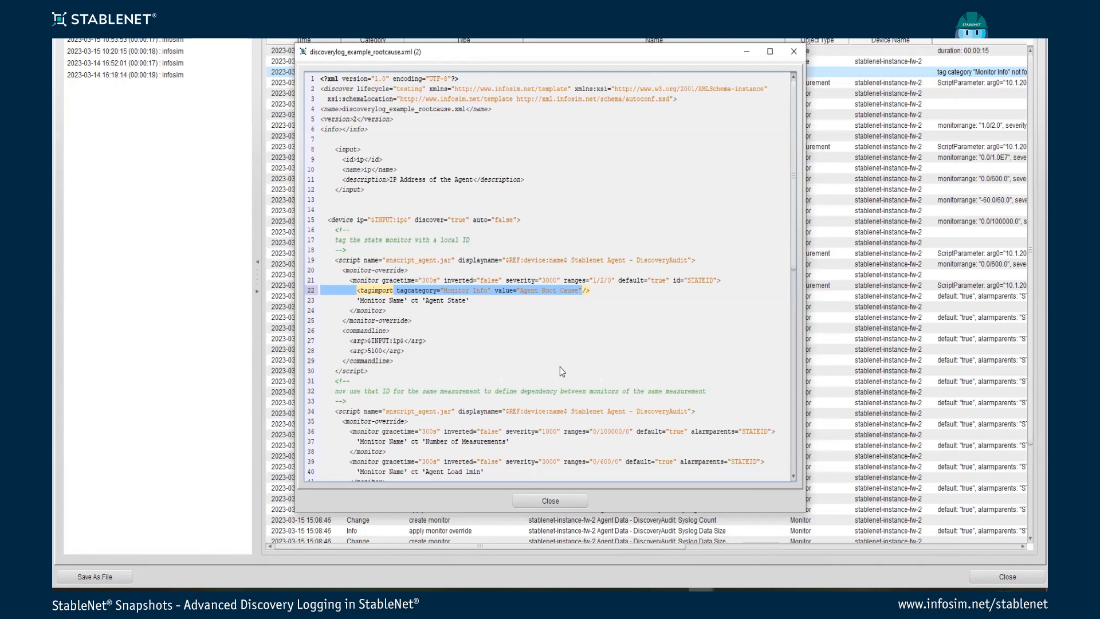
pyautogui.click(572, 500)
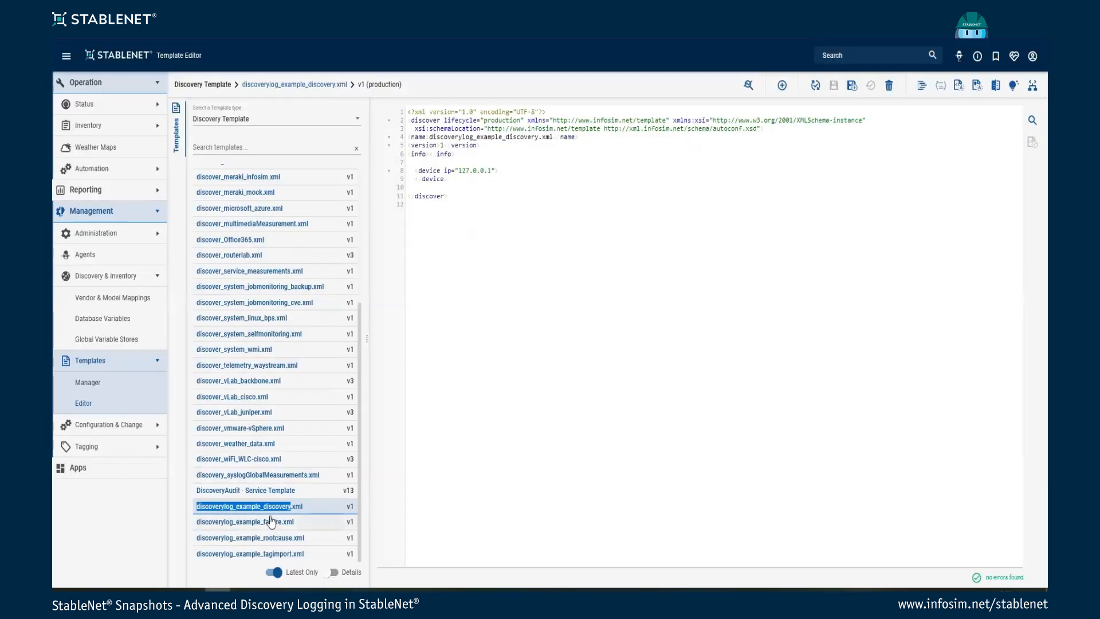
# Step: In the StableNet Template Editor, open the discovery template discoverylog_example_tagimport.xml and review its measurement scripts and tag imports
pyautogui.click(283, 554)
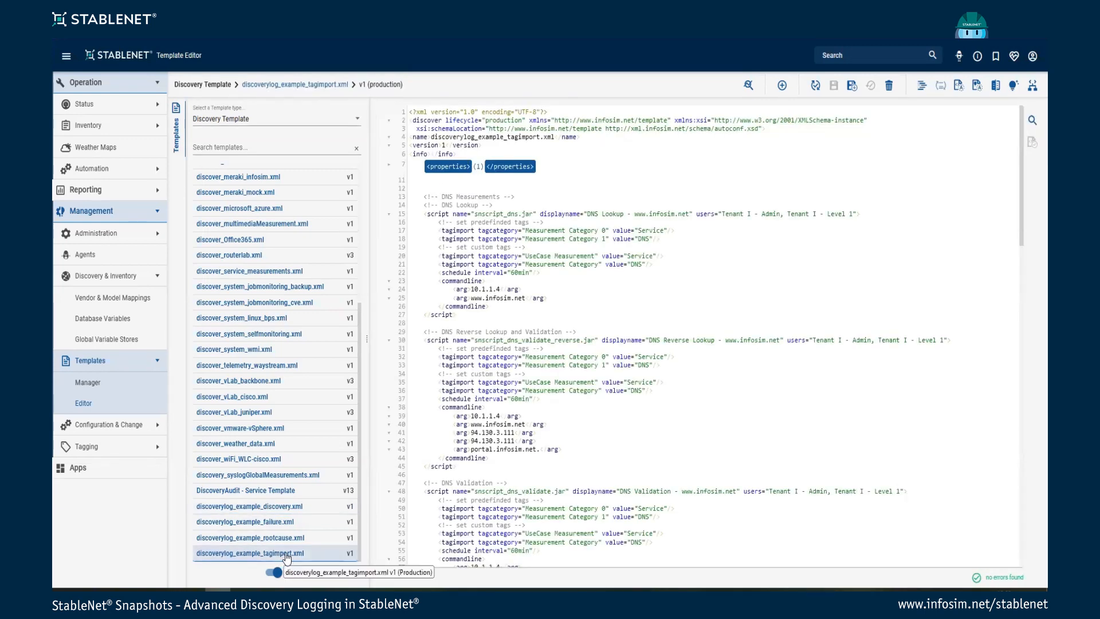
pyautogui.scroll(-6, 675, 372)
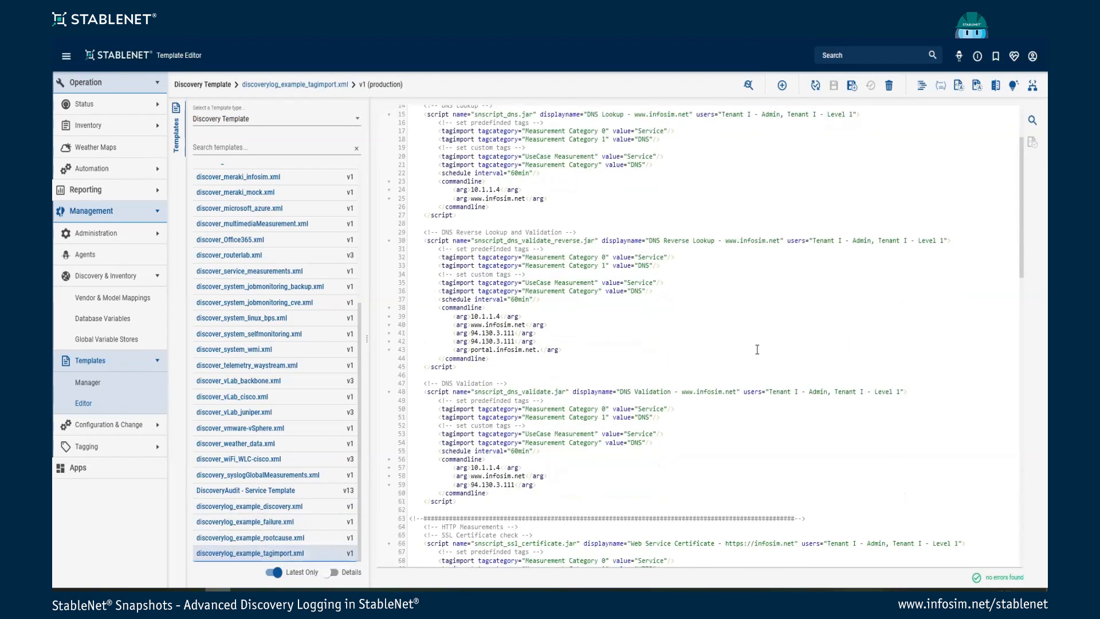
pyautogui.scroll(-7, 757, 346)
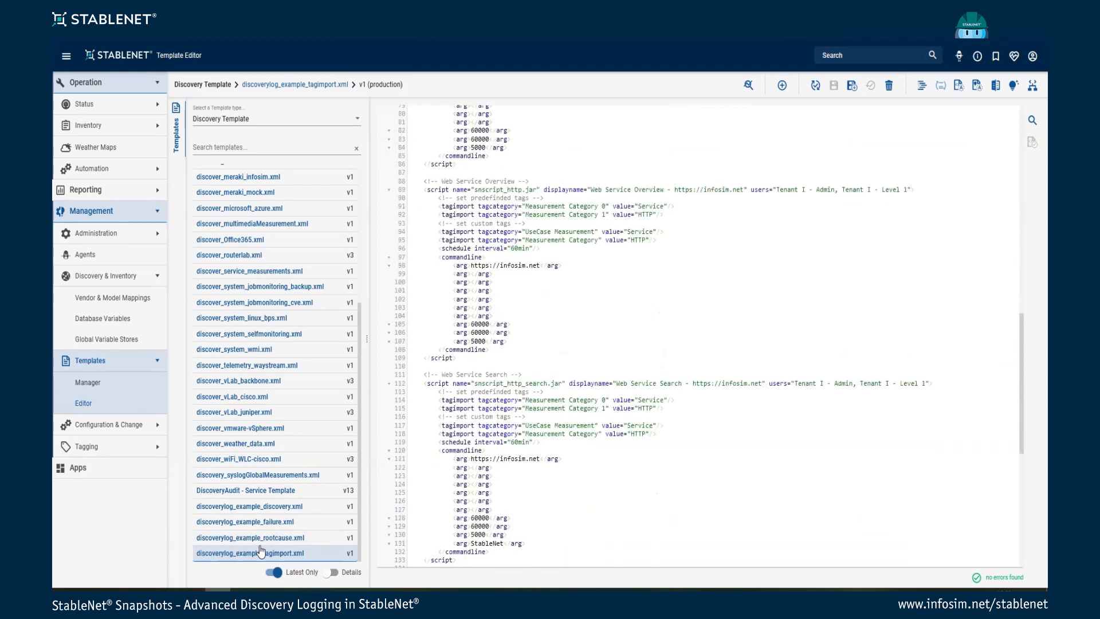
# Step: Review the remaining DNS, web service and TCP connect measurements and their tag imports in discoverylog_example_tagimport.xml
pyautogui.scroll(-2, 792, 375)
pyautogui.scroll(-4, 798, 381)
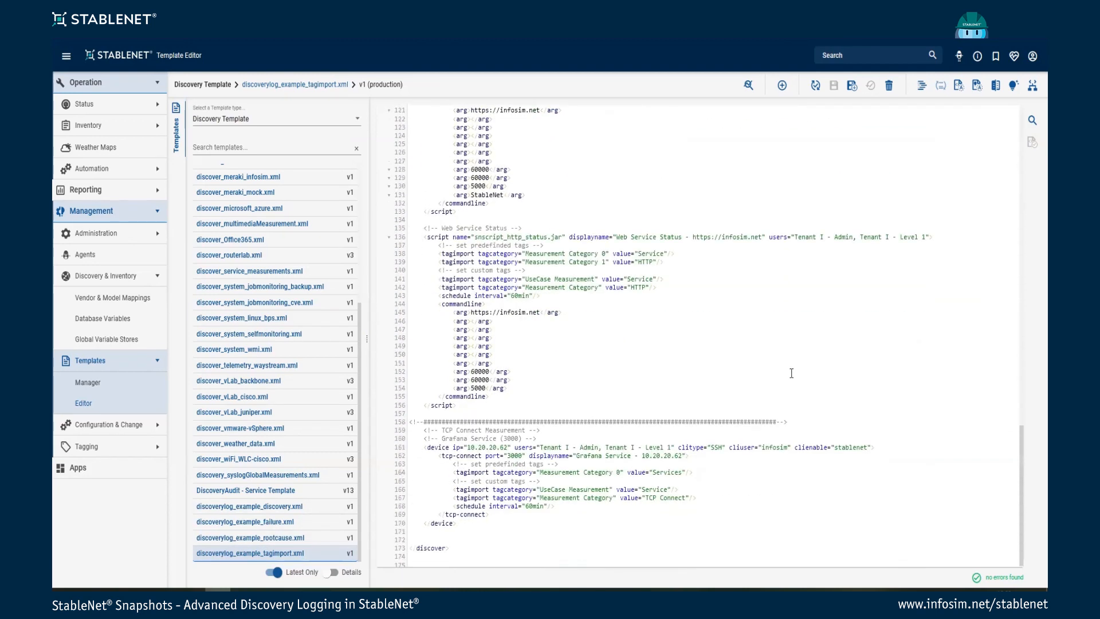
pyautogui.scroll(18, 806, 387)
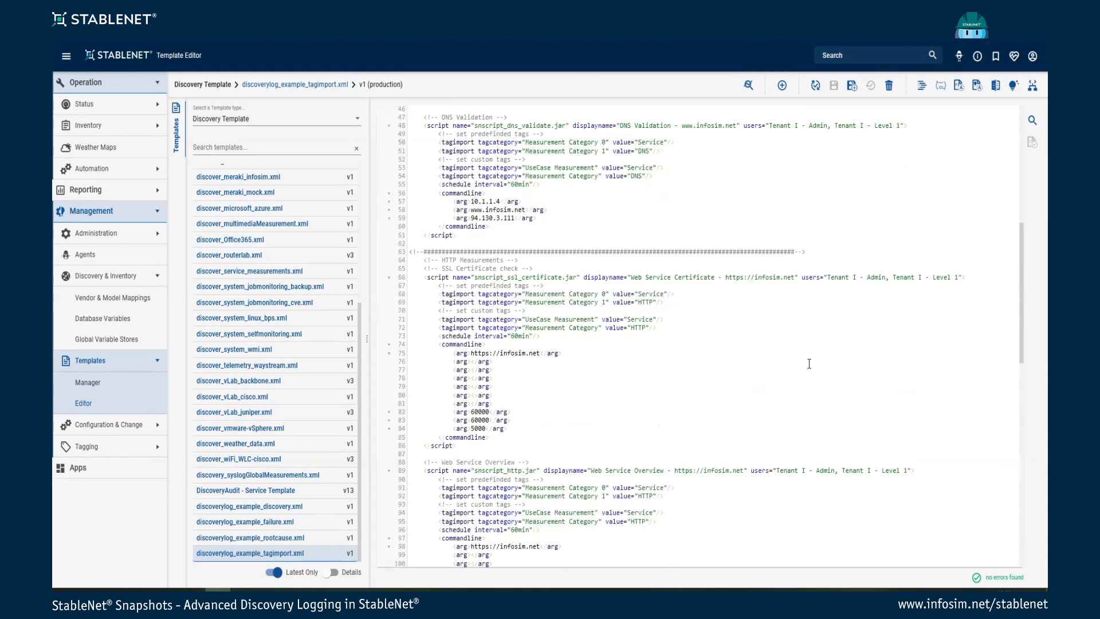
pyautogui.scroll(2, 824, 336)
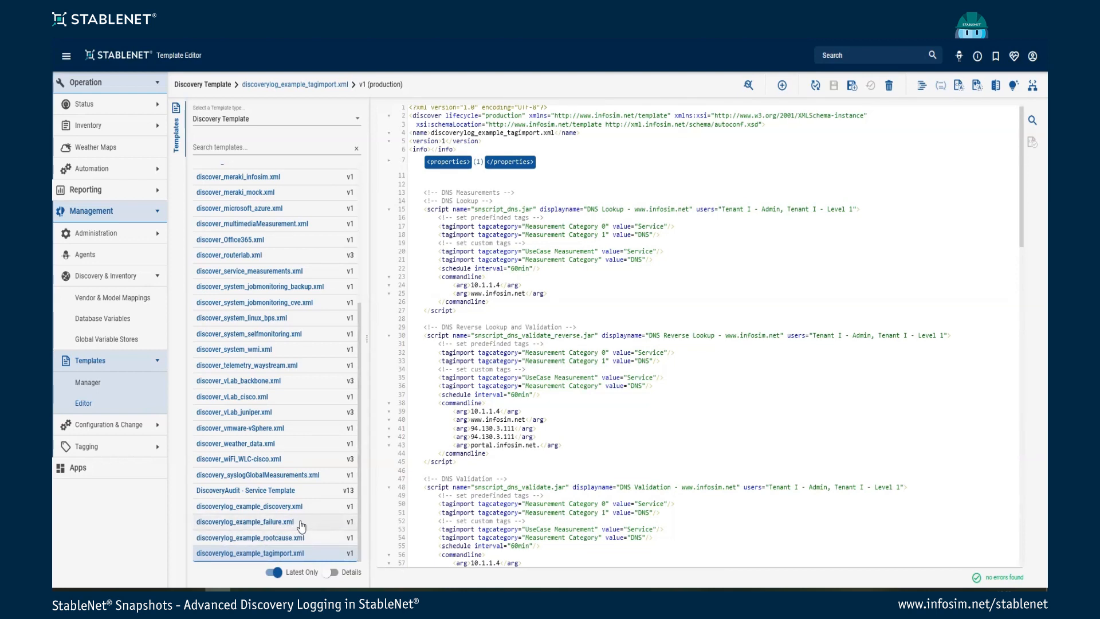
# Step: Open the discovery template DiscoveryAudit - Service Template and examine its resource pool and data template measurement definitions
pyautogui.click(283, 492)
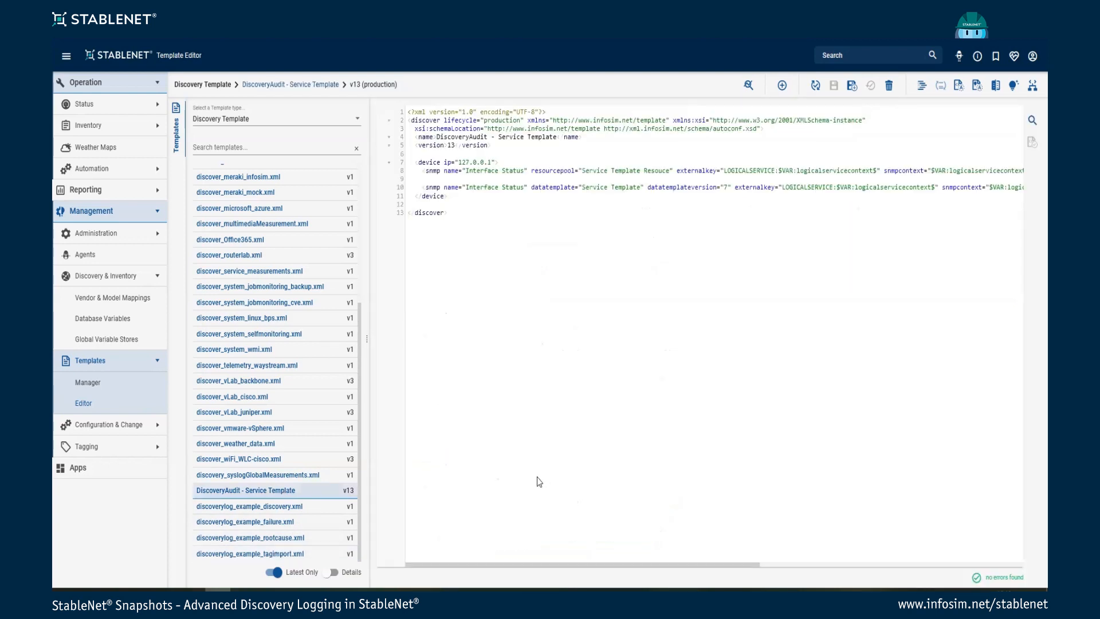
pyautogui.moveTo(554, 567); pyautogui.dragTo(649, 569)
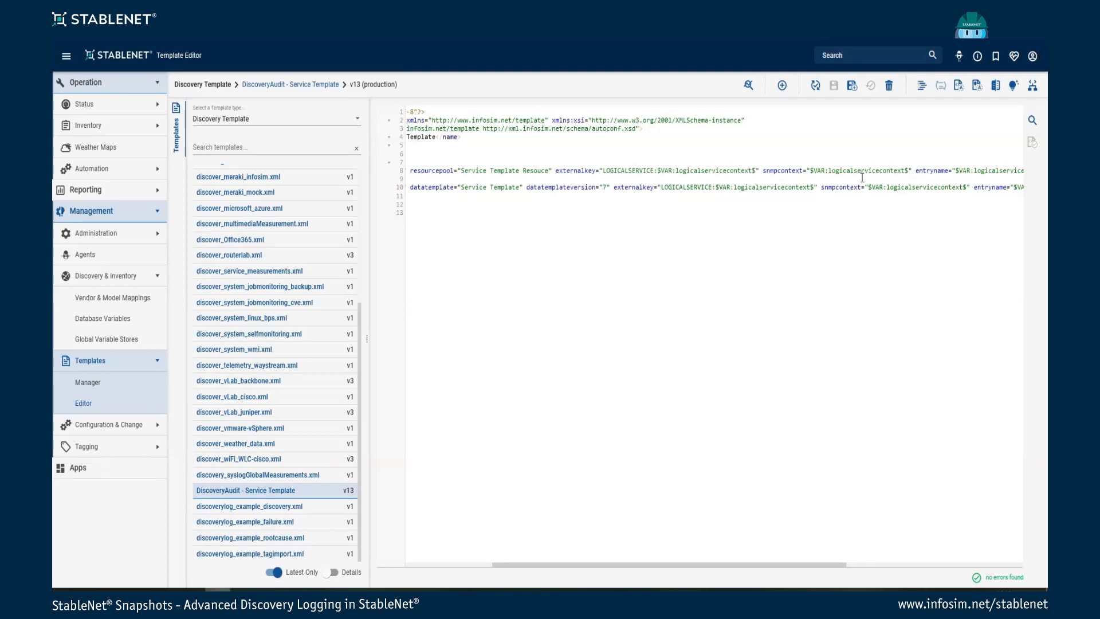
pyautogui.moveTo(648, 564); pyautogui.dragTo(564, 564)
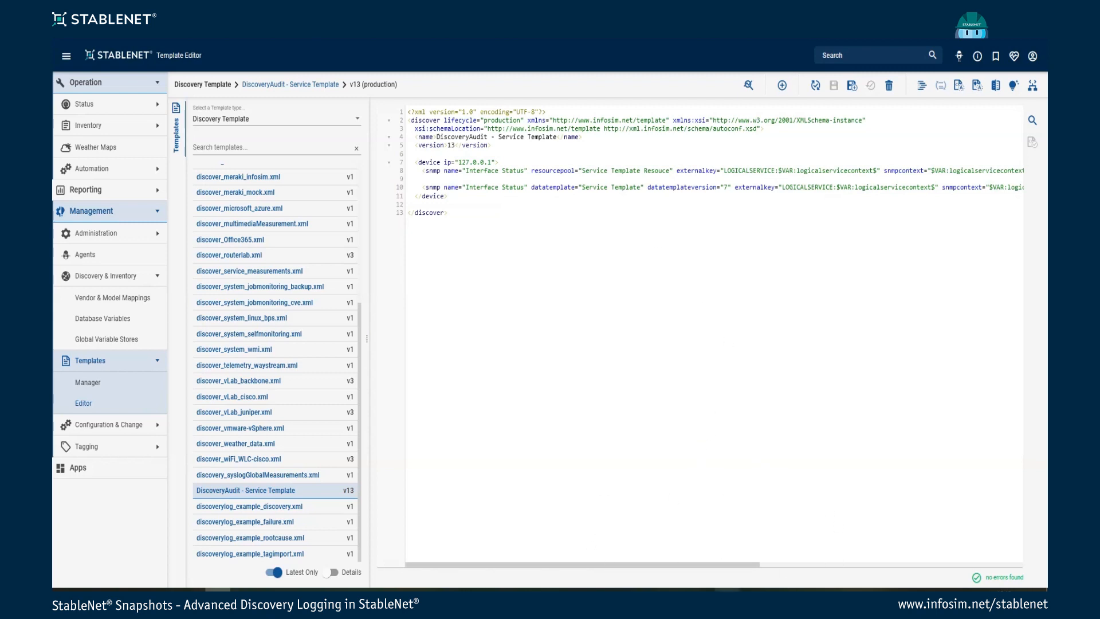
# Step: Switch back to the StableNet client and close the Job Analyzer to return to the discovery jobs
pyautogui.moveTo(727, 589)
pyautogui.click(758, 558)
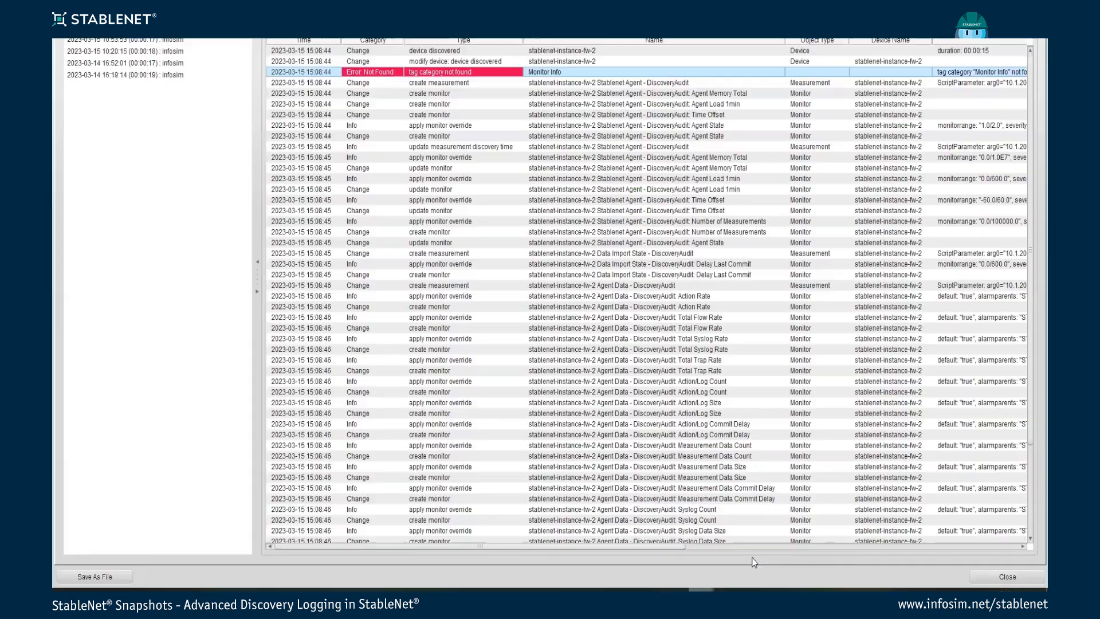
pyautogui.click(1003, 578)
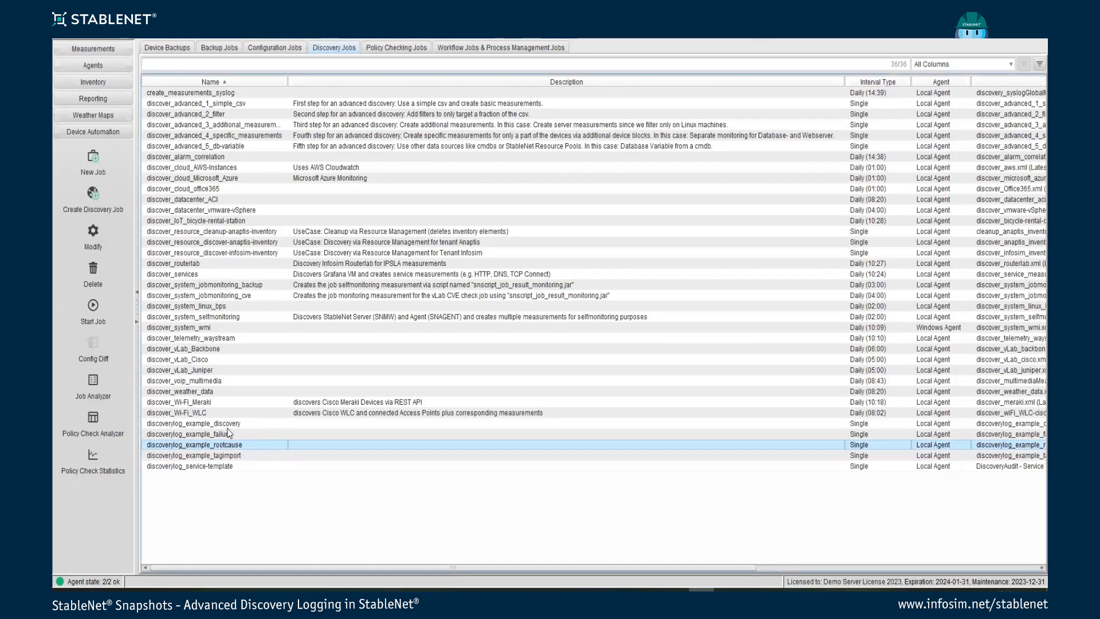
# Step: Start the discovery job discoverylog_service-template and dismiss the start notification
pyautogui.click(230, 468)
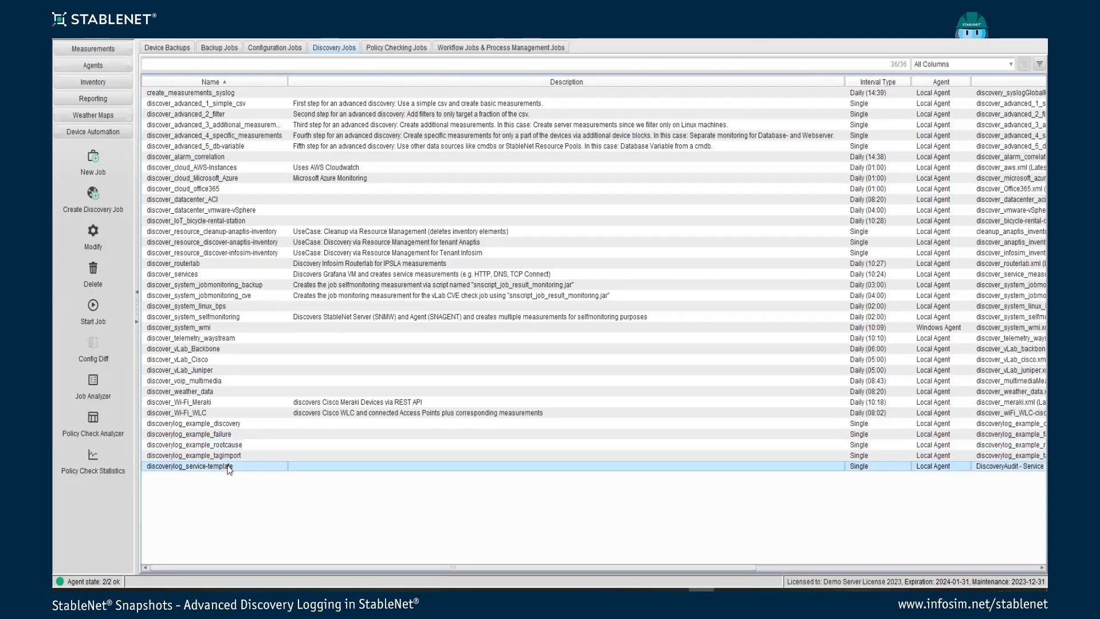
pyautogui.rightClick(230, 468)
pyautogui.click(280, 570)
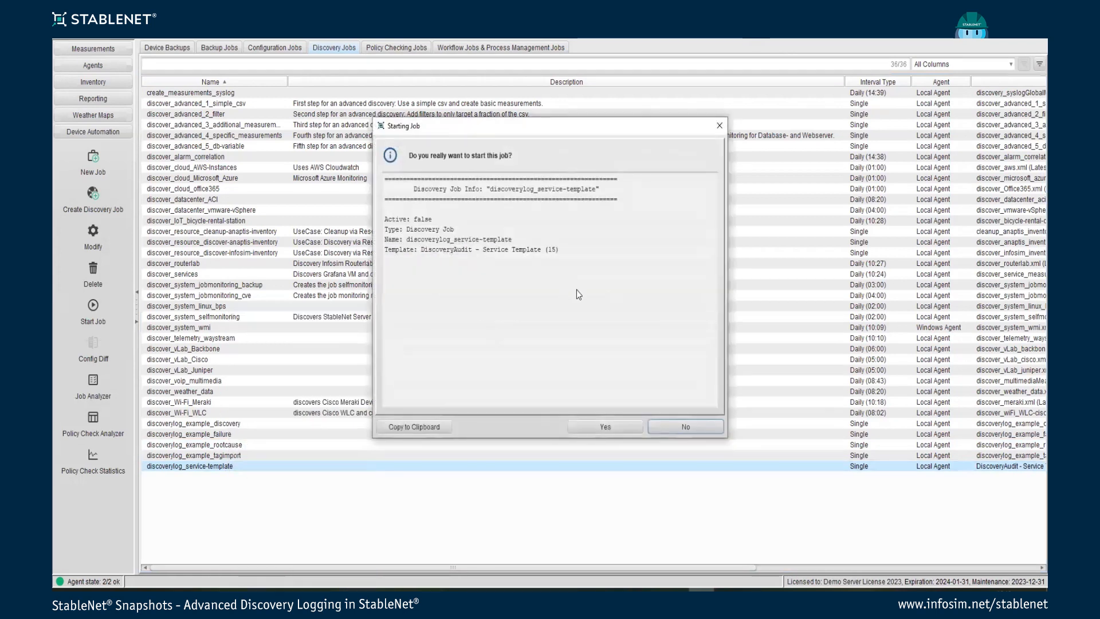
pyautogui.click(620, 427)
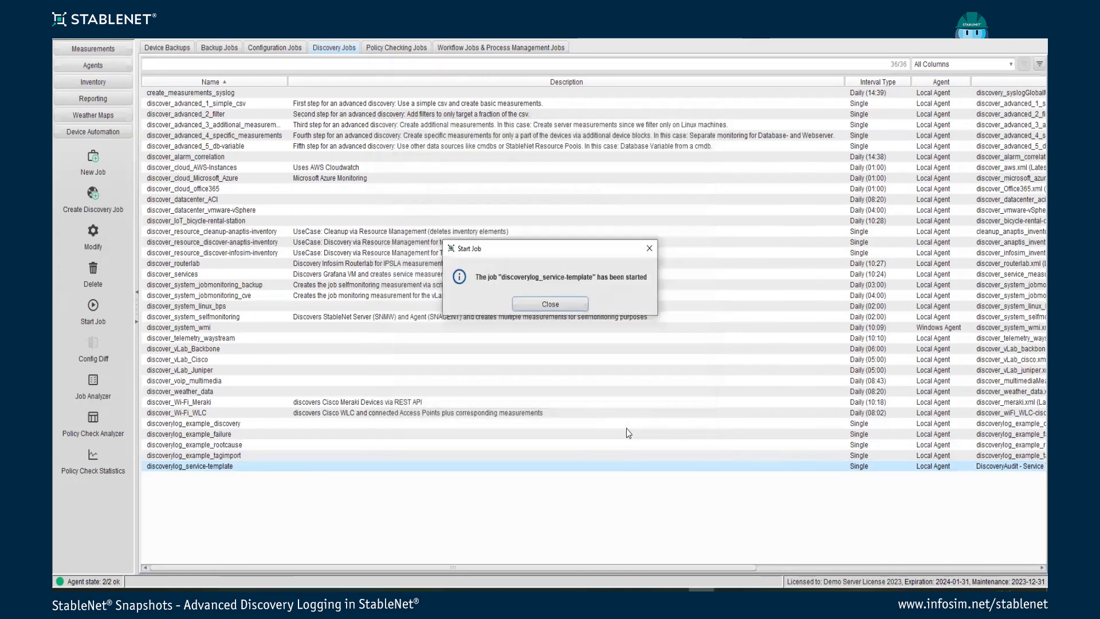
pyautogui.click(572, 302)
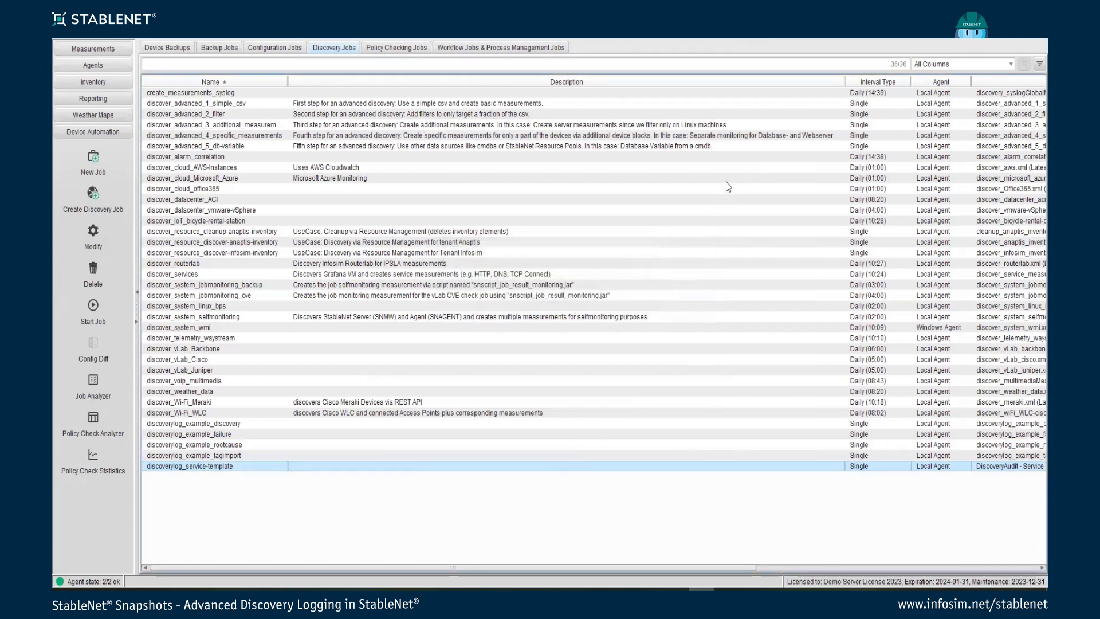
# Step: Open the Job Analyzer for discoverylog_service-template and show the newest run's refreshed details including informational entries
pyautogui.rightClick(192, 467)
pyautogui.click(247, 577)
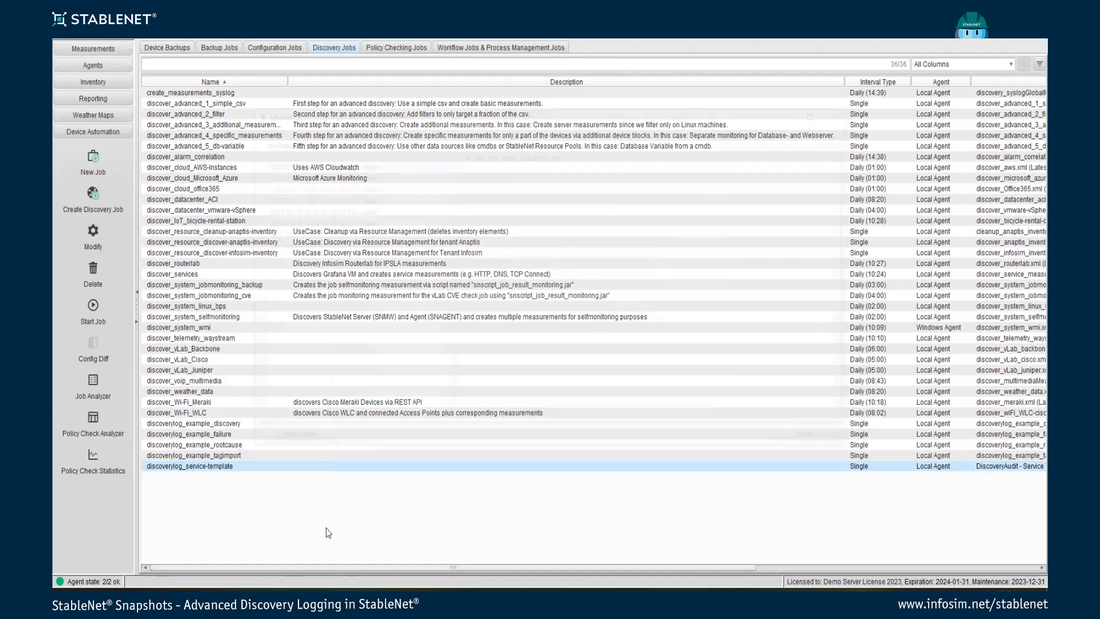
pyautogui.click(506, 141)
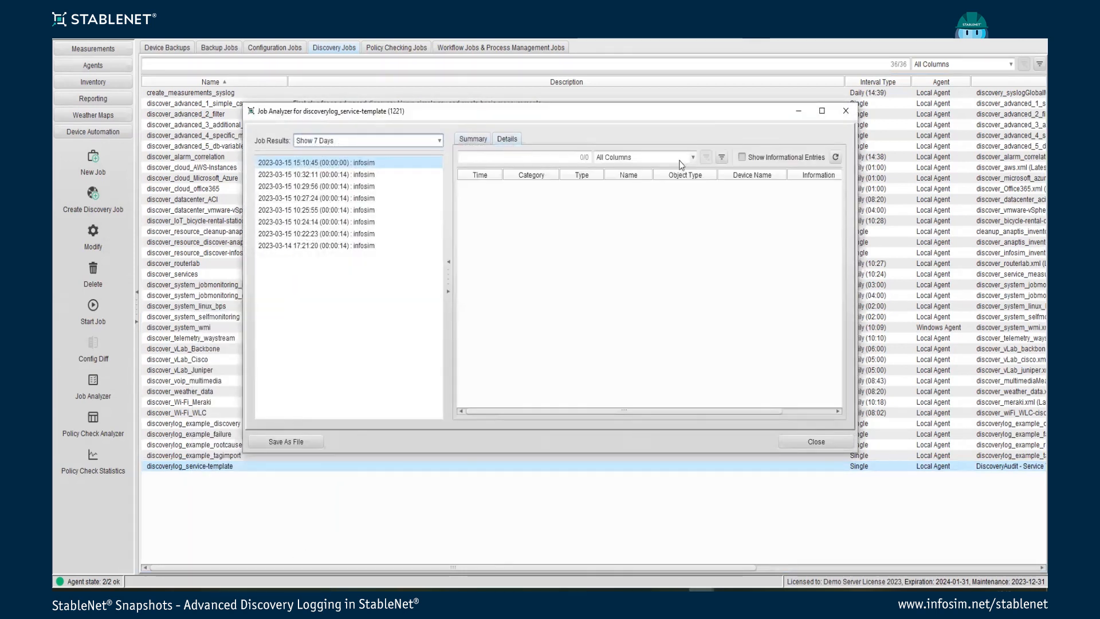
pyautogui.click(743, 158)
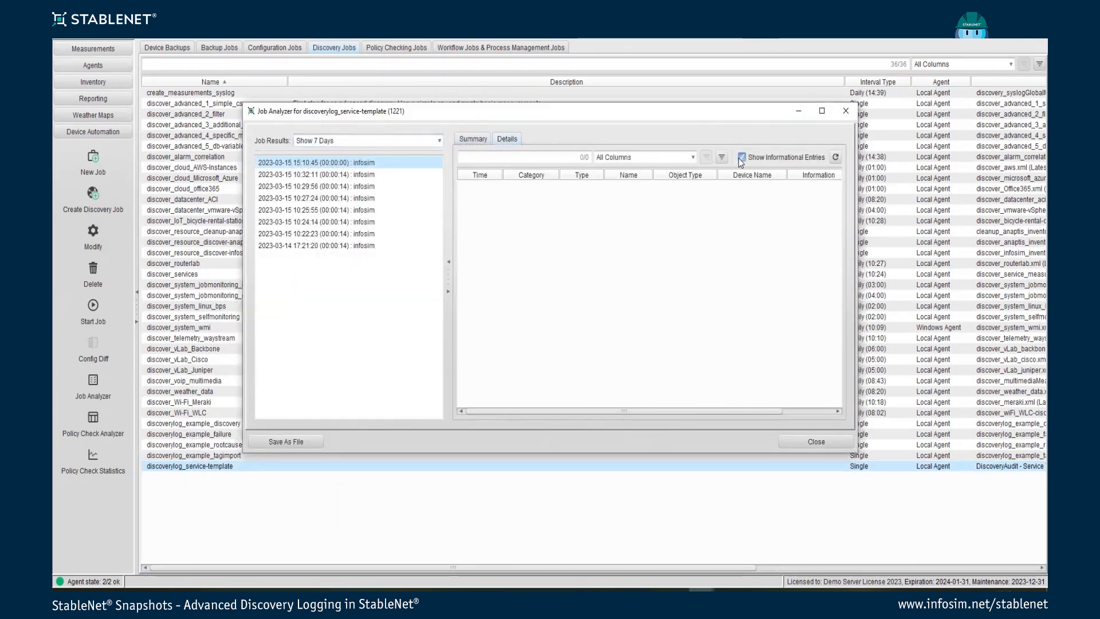
pyautogui.click(835, 158)
pyautogui.click(810, 443)
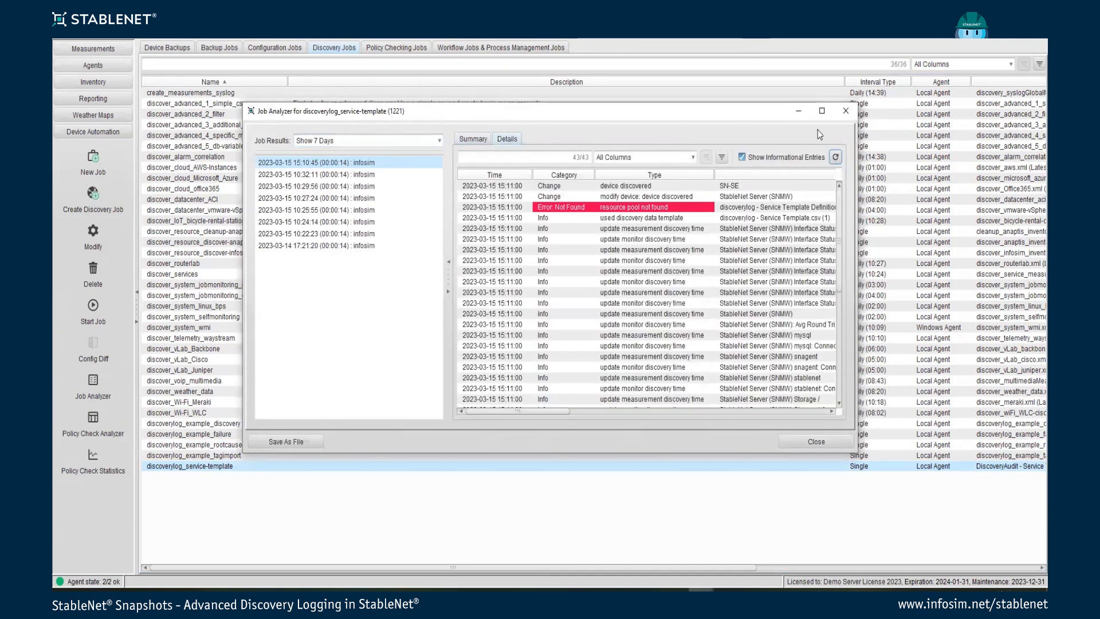
# Step: Widen the Job Analyzer, examine the "resource pool not found" error's name and template context, and close the template view
pyautogui.moveTo(765, 116); pyautogui.dragTo(626, 81)
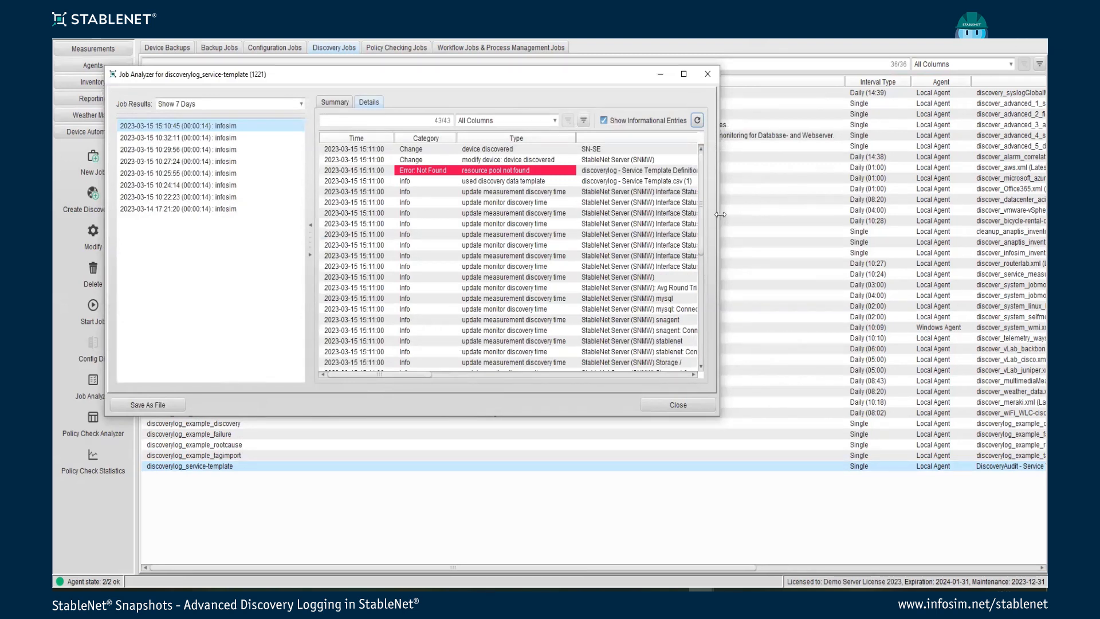
pyautogui.moveTo(720, 214); pyautogui.dragTo(1002, 215)
pyautogui.click(621, 171)
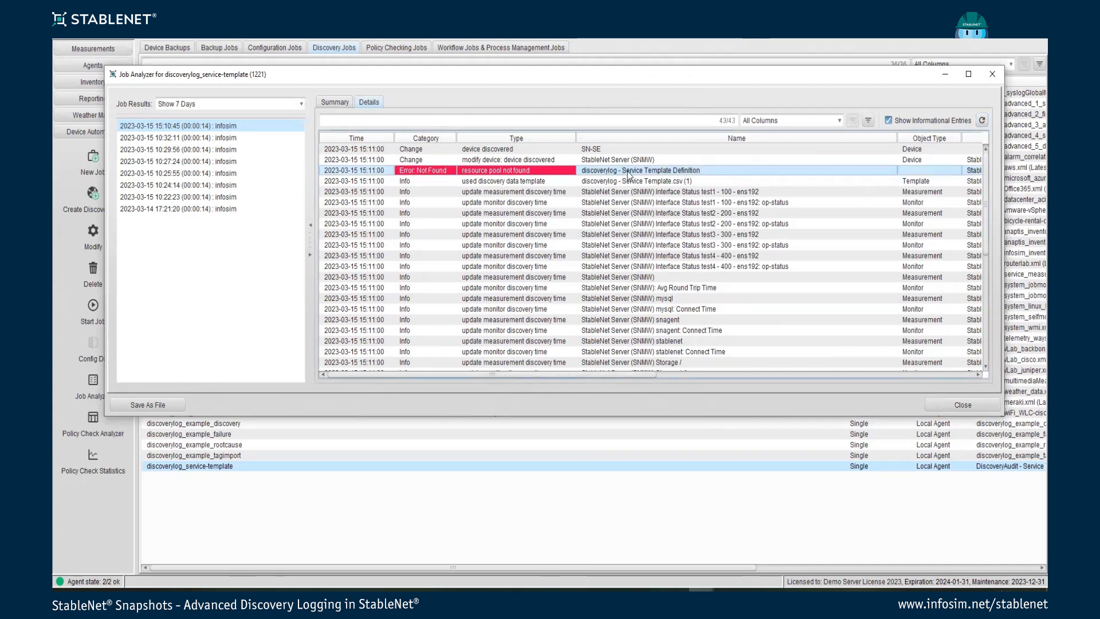
pyautogui.doubleClick(634, 171)
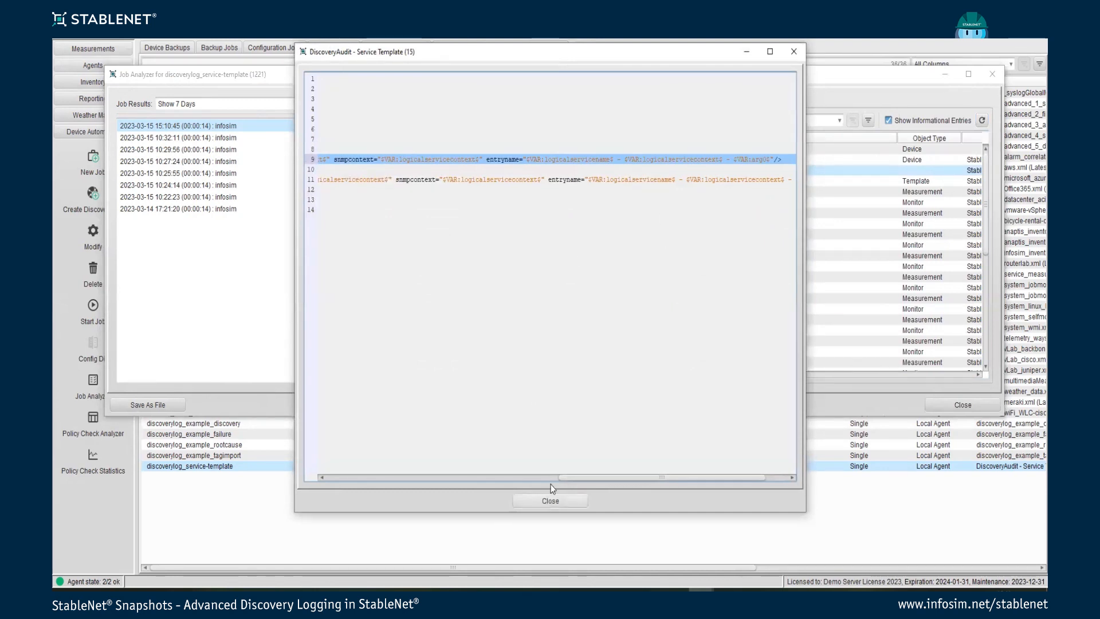
pyautogui.moveTo(596, 476); pyautogui.dragTo(417, 497)
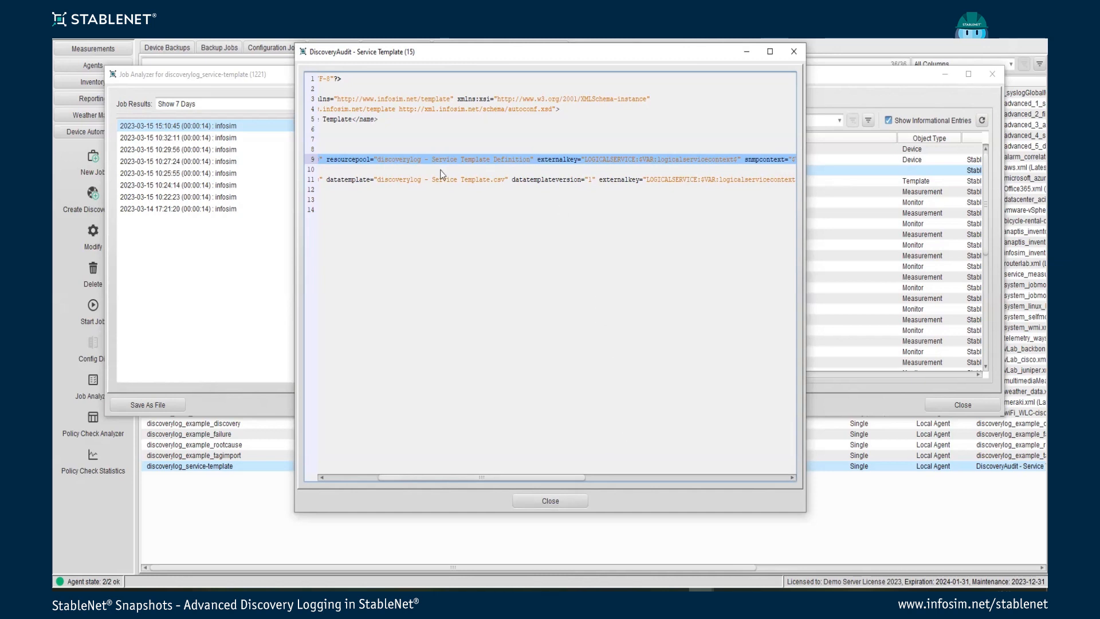
pyautogui.click(575, 502)
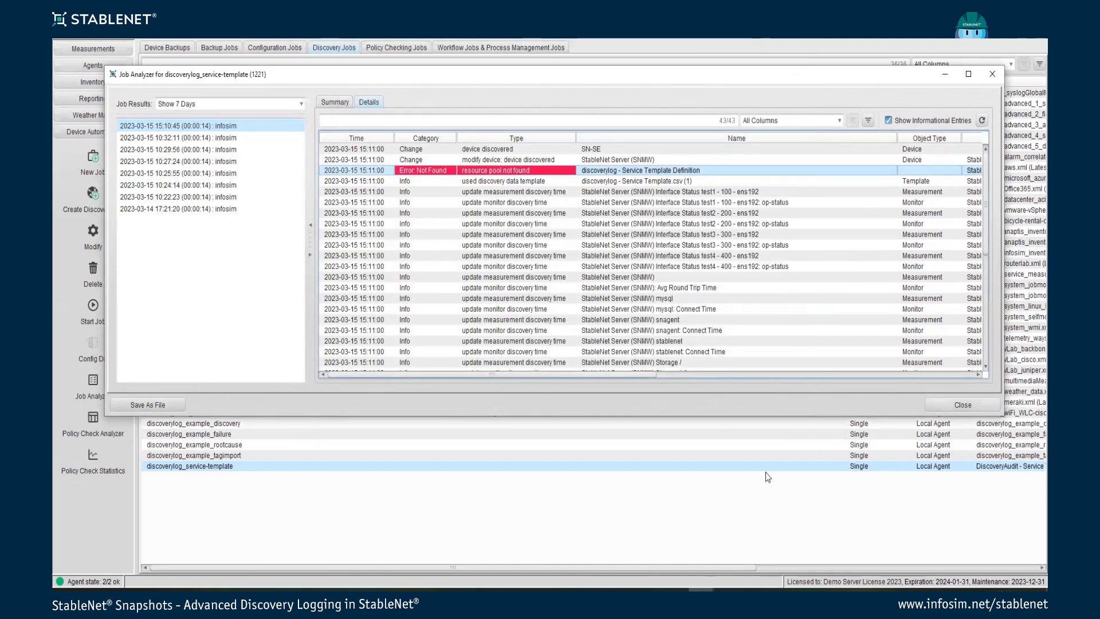
# Step: In Resource Pools, inspect the resources of discoverylog - Service Template Resource under its definition, and close the dialogs without changes
pyautogui.click(519, 459)
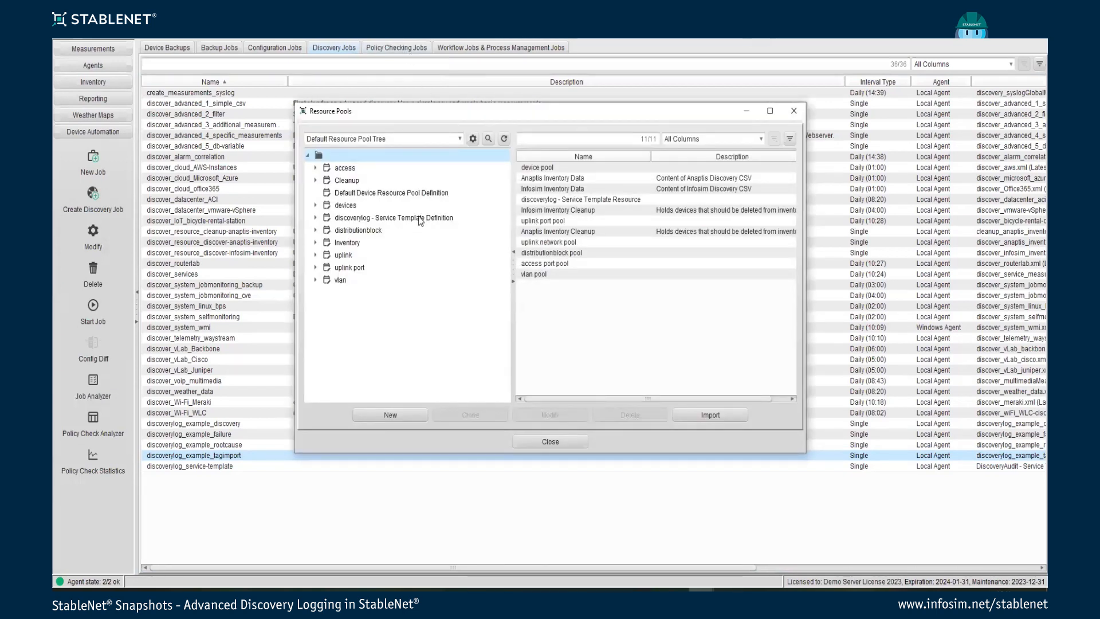
pyautogui.click(422, 218)
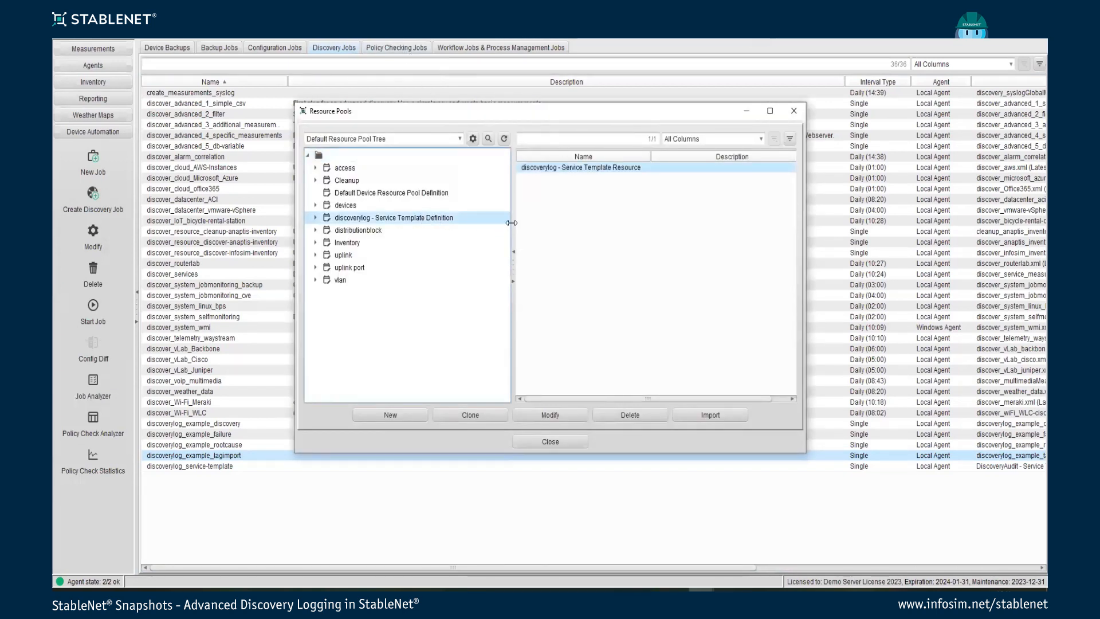
pyautogui.doubleClick(446, 220)
pyautogui.click(442, 232)
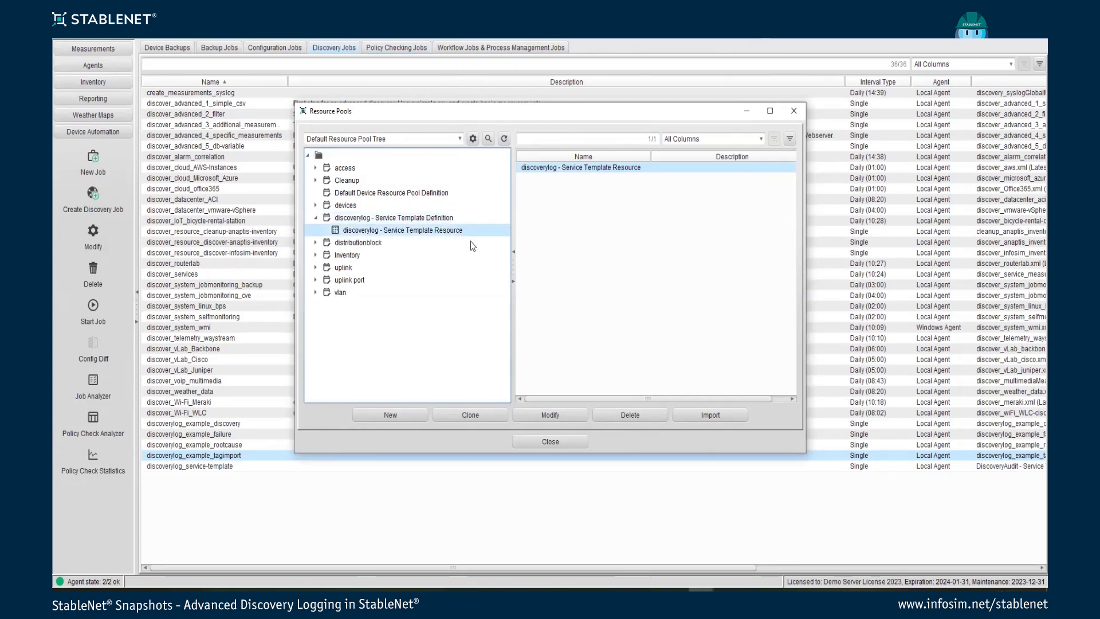
pyautogui.click(582, 169)
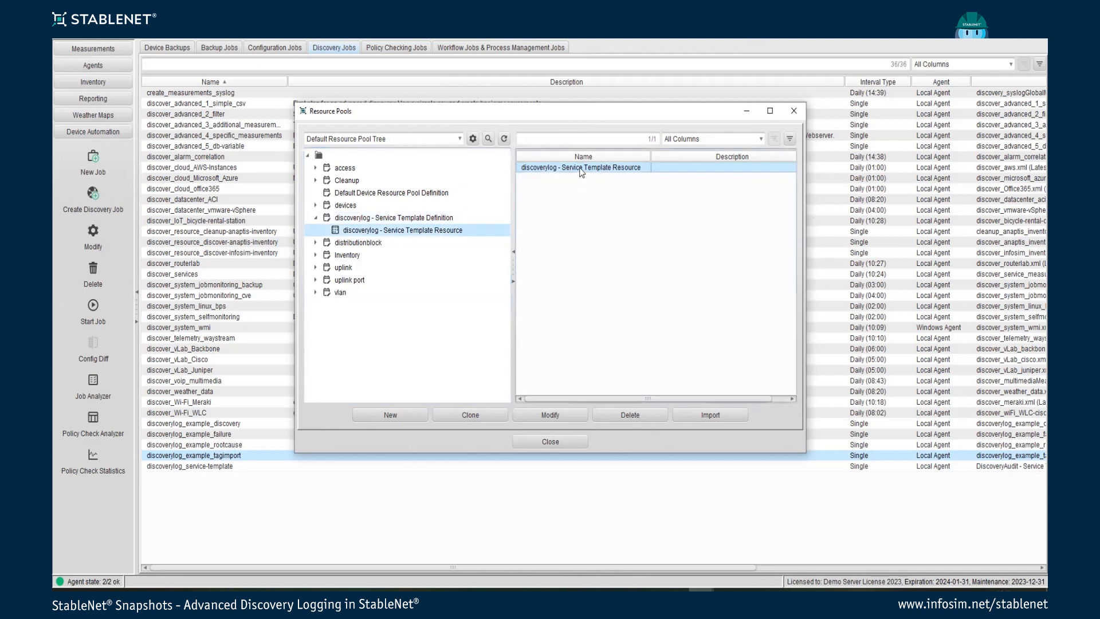
pyautogui.doubleClick(615, 170)
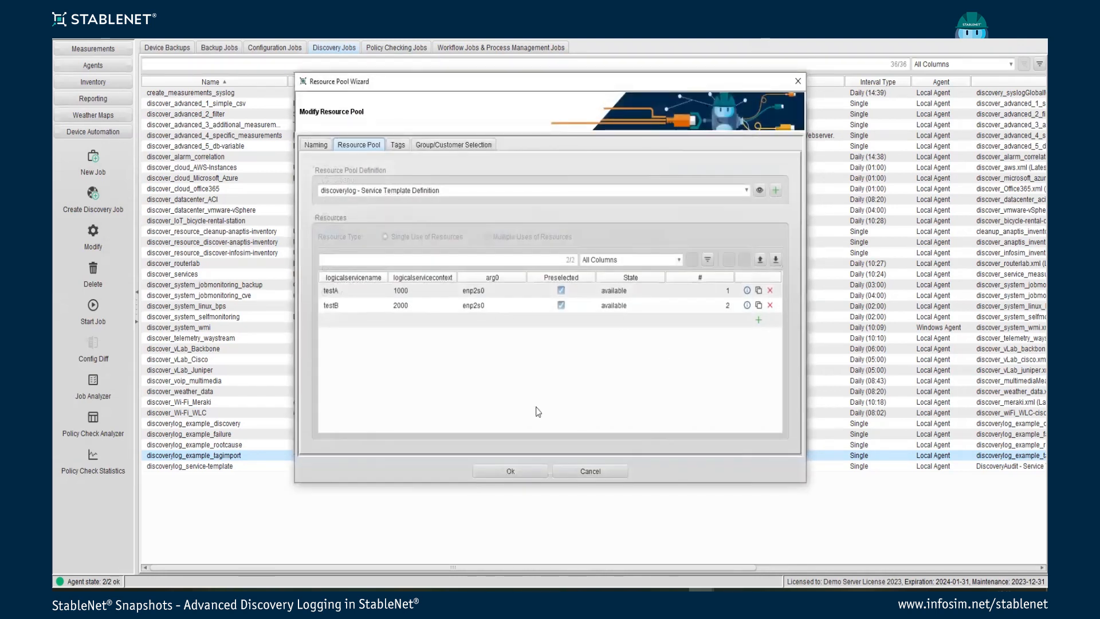
pyautogui.click(604, 470)
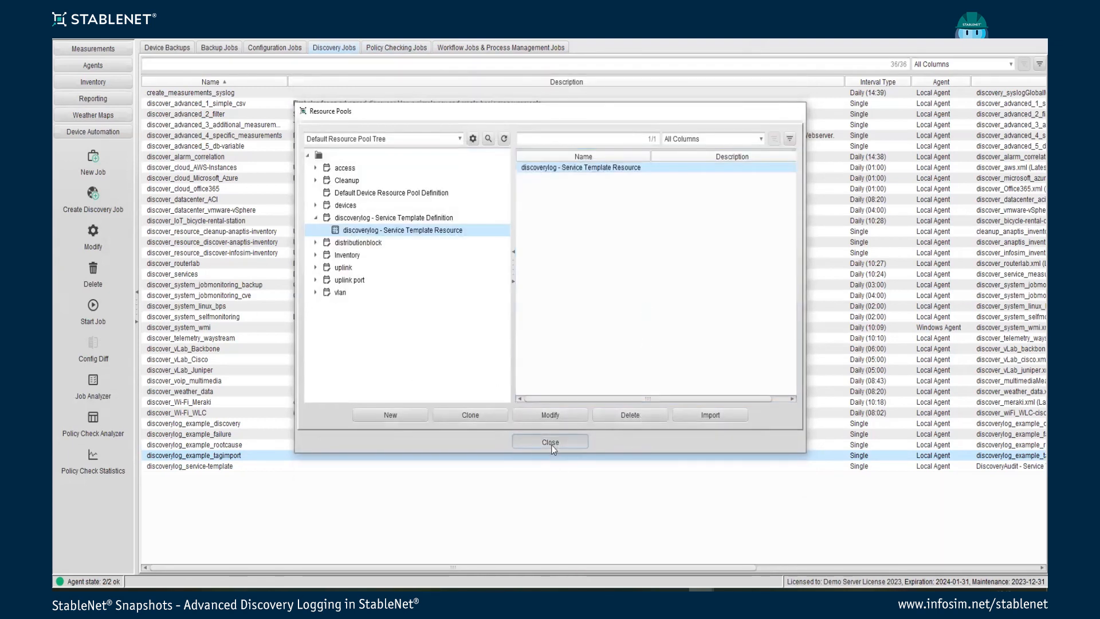
pyautogui.click(550, 441)
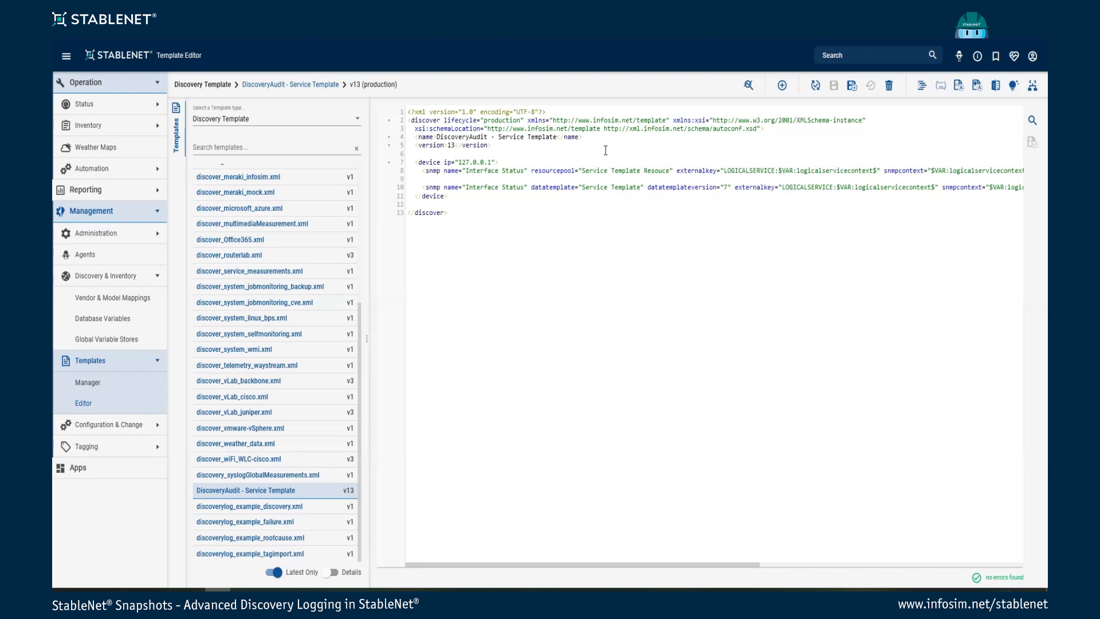
# Step: In DiscoveryAudit - Service Template in the Template Editor, prefix the resourcepool value on line 8 with "discoverylog - "
pyautogui.click(582, 171)
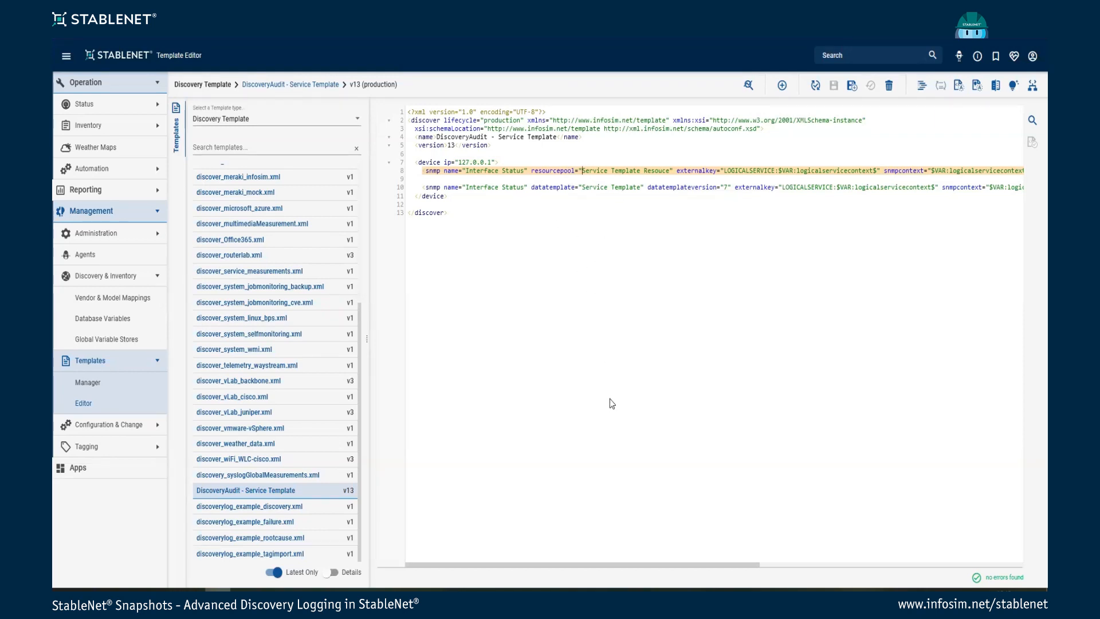
pyautogui.write('discove')
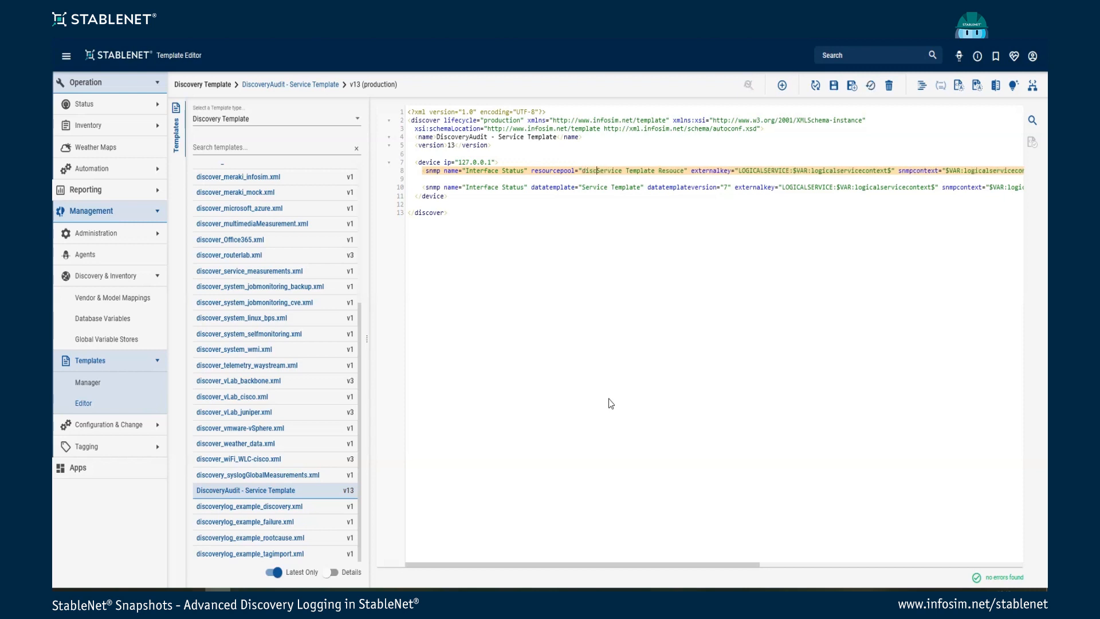
pyautogui.write('rylog')
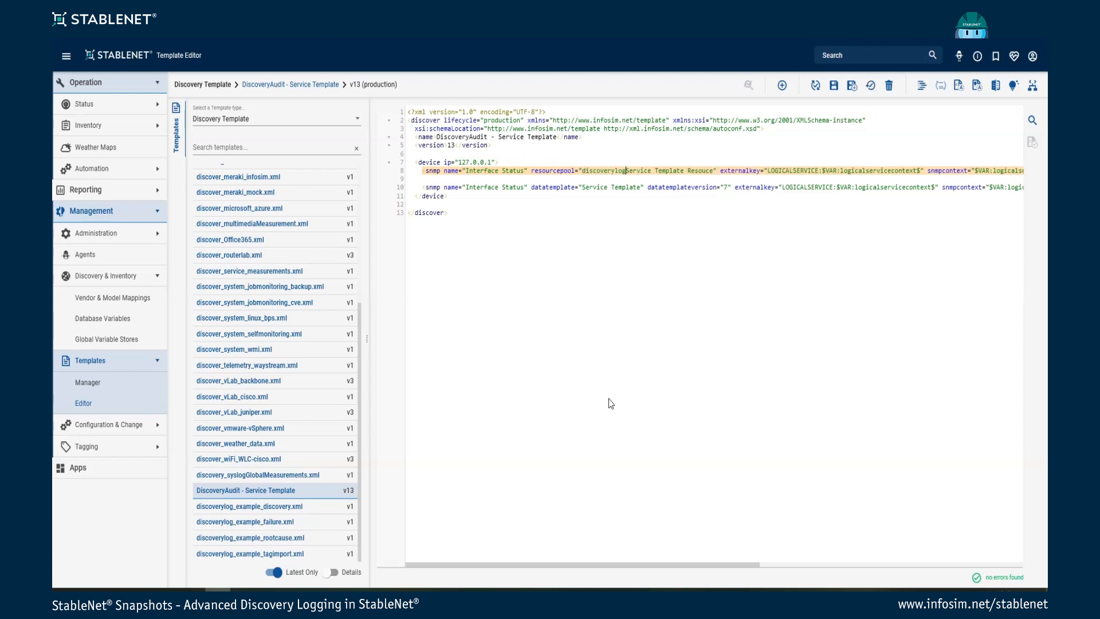
pyautogui.write(' -')
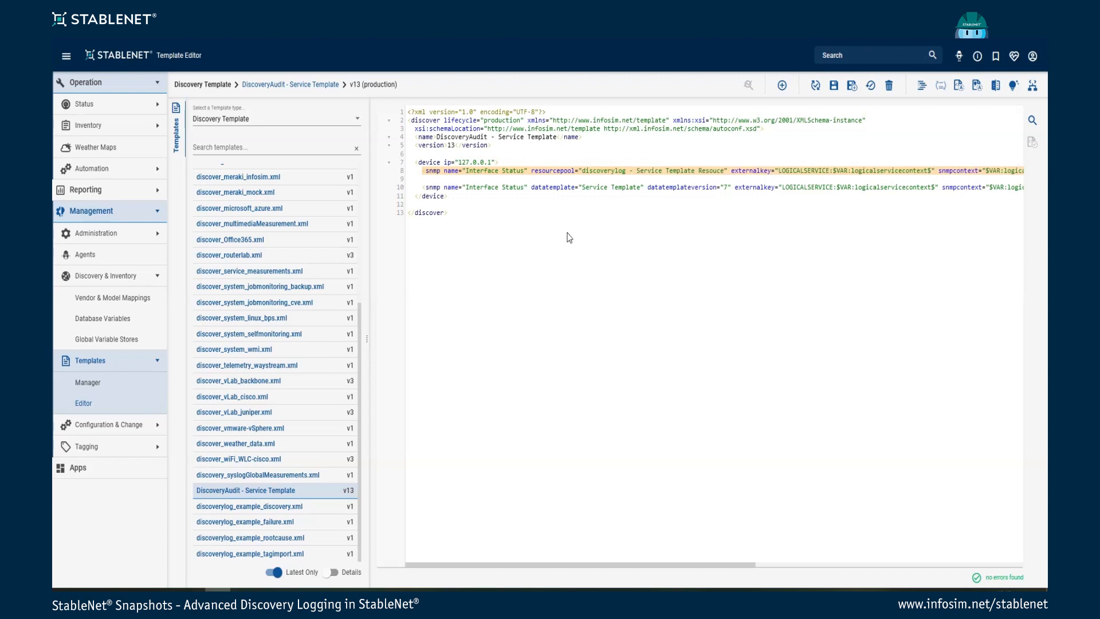
# Step: Prefix the datatemplate value on line 10 with "discoverylog - " and save the template
pyautogui.click(584, 188)
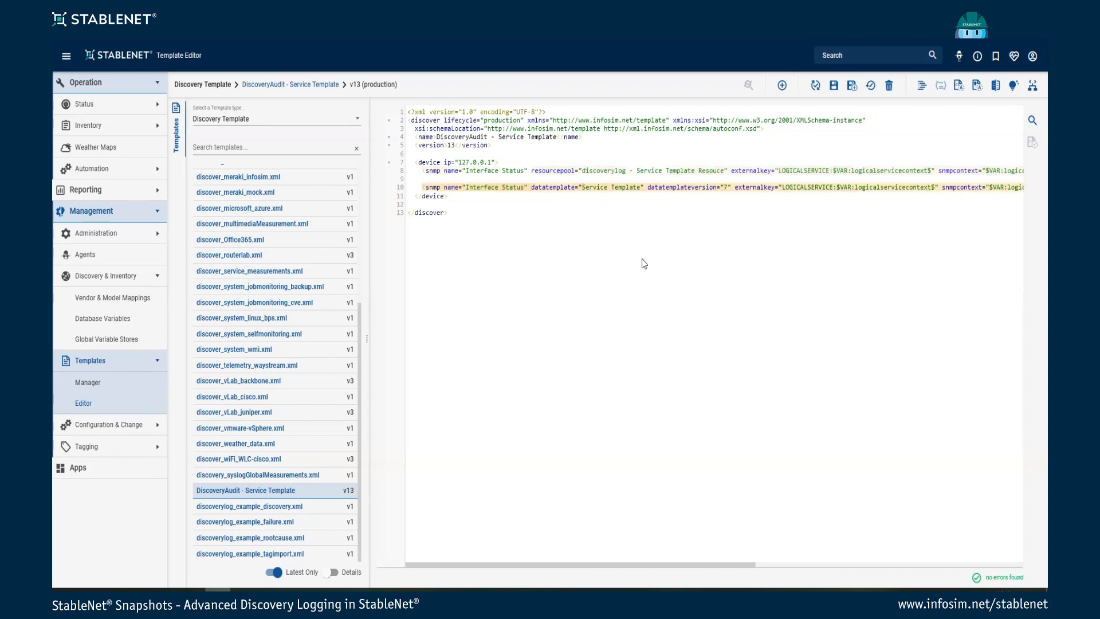
pyautogui.write('discvoery')
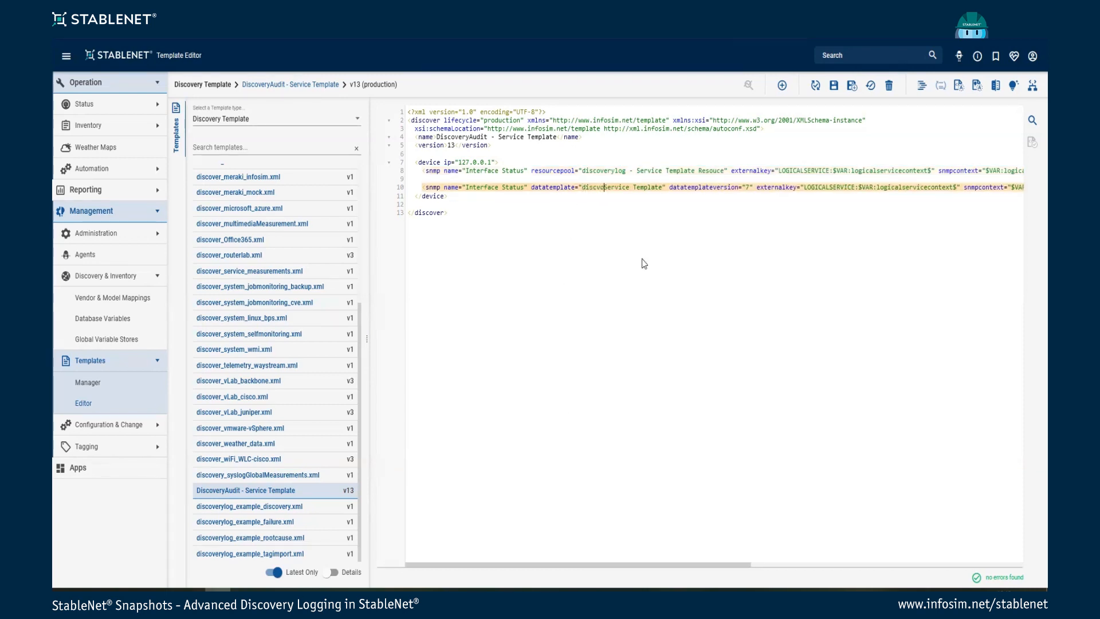
pyautogui.press('BackSpace')
pyautogui.press('BackSpace')
pyautogui.press('BackSpace')
pyautogui.press('BackSpace')
pyautogui.press('BackSpace')
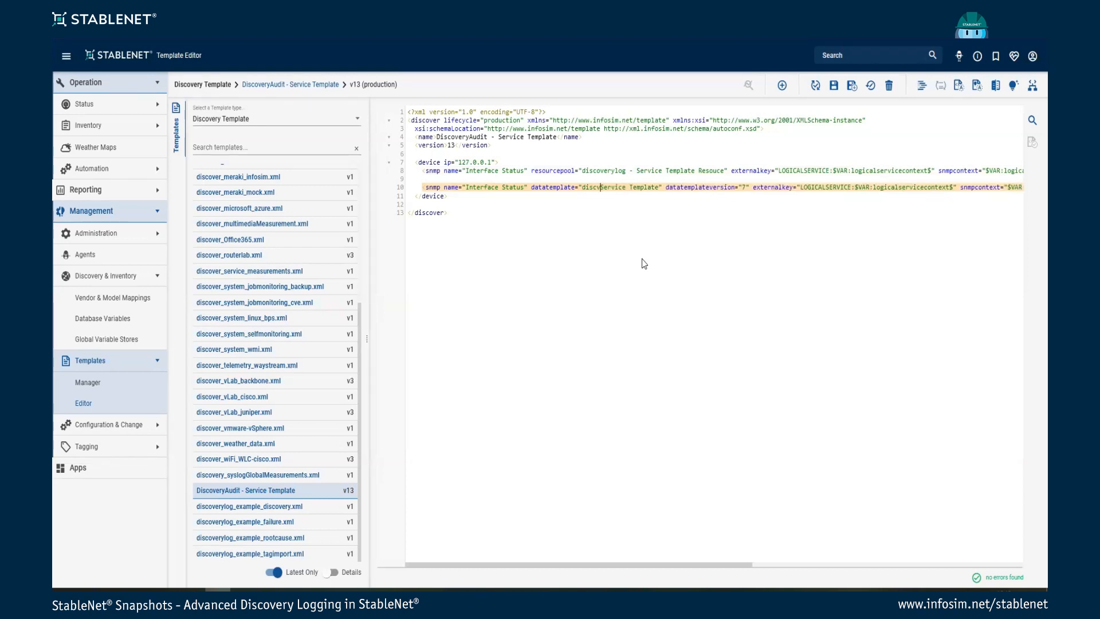
pyautogui.write('overylog ')
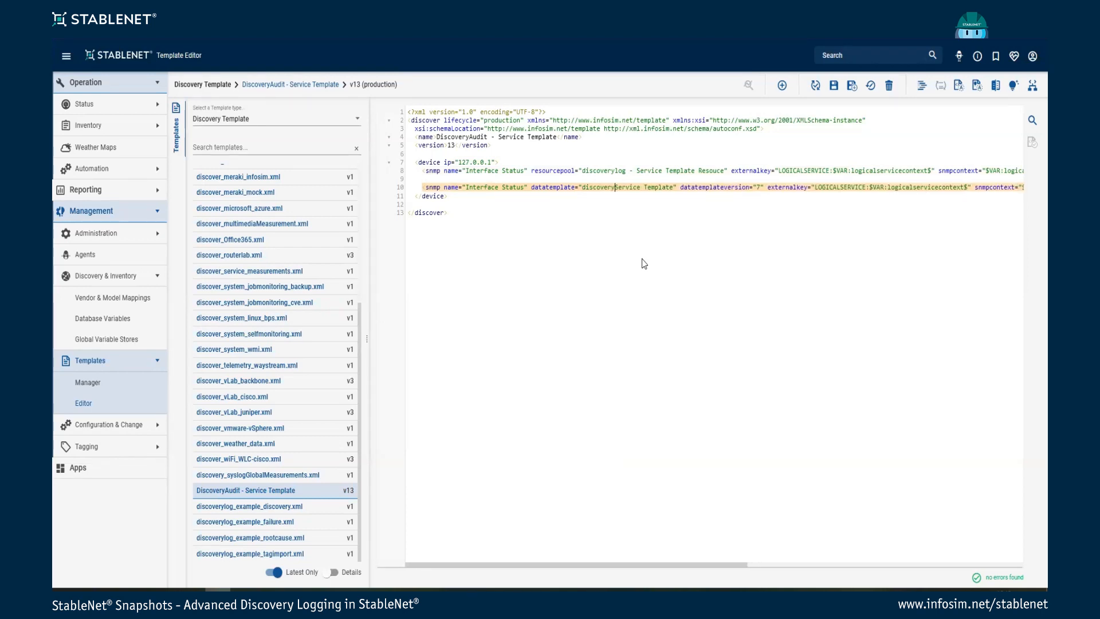
pyautogui.write('-')
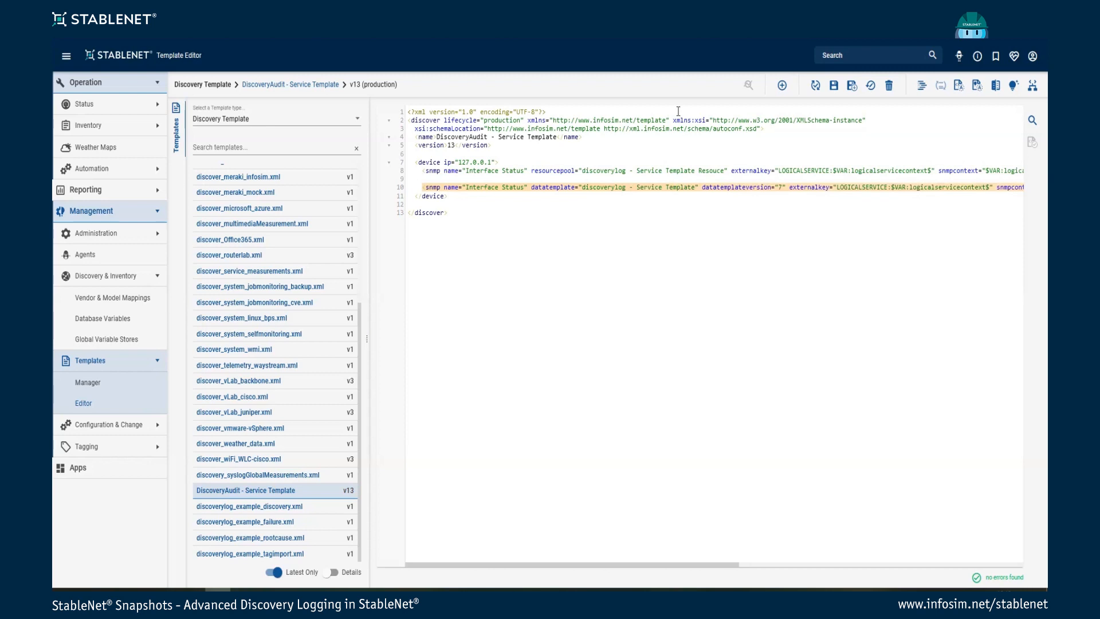
pyautogui.click(833, 86)
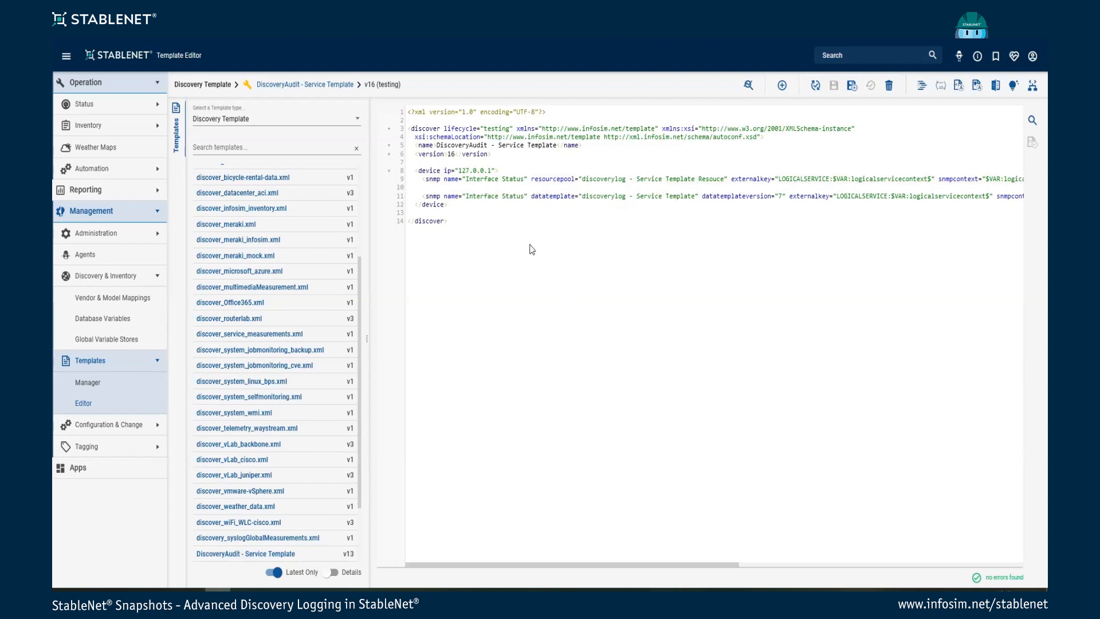
# Step: Switch to the StableNet Rich Client, close the open Job Analyzer, and bring up the discovery jobs list
pyautogui.moveTo(700, 591)
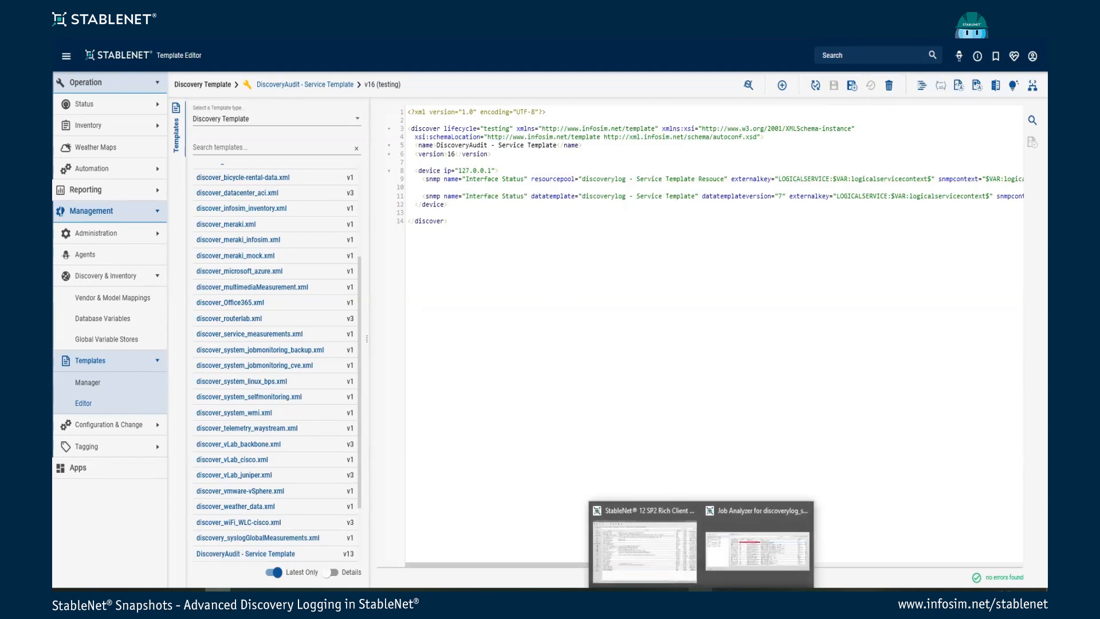
pyautogui.click(756, 549)
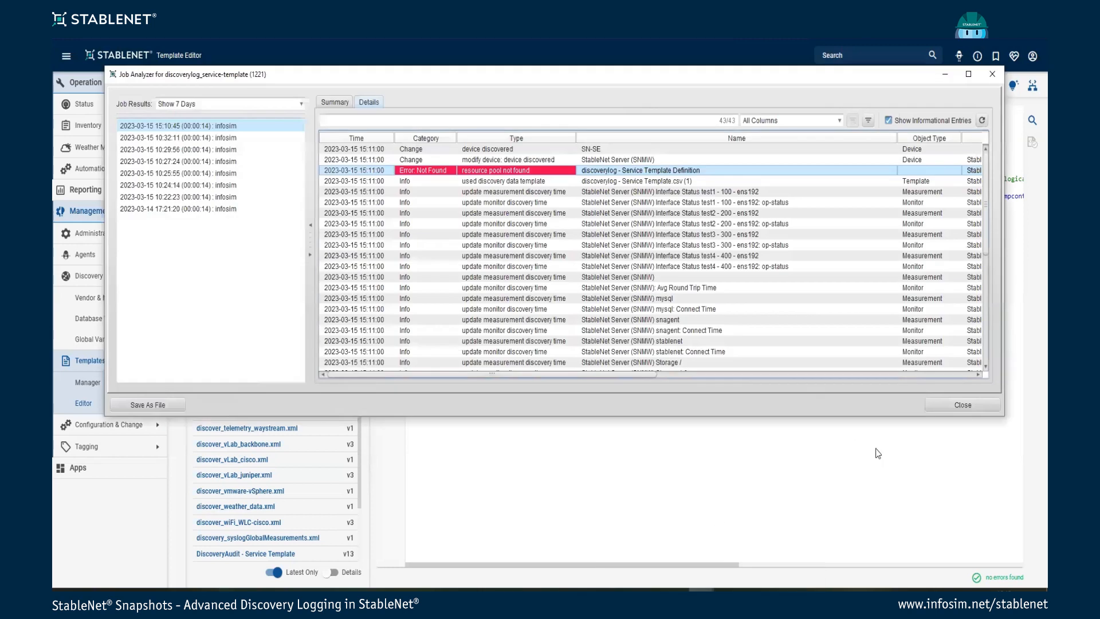
pyautogui.click(949, 404)
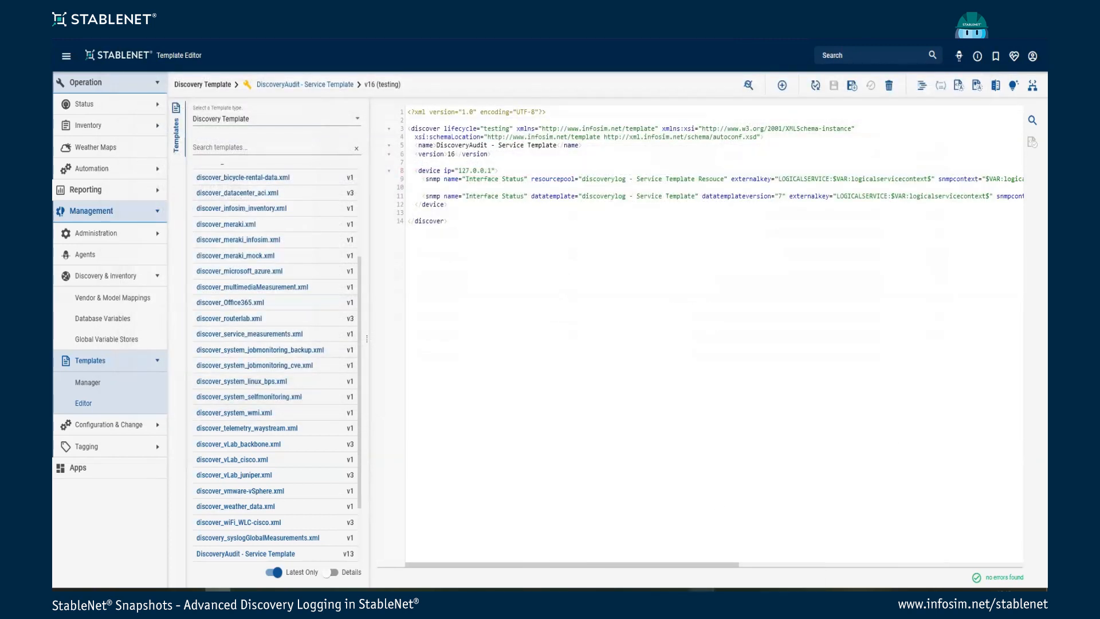
pyautogui.click(701, 590)
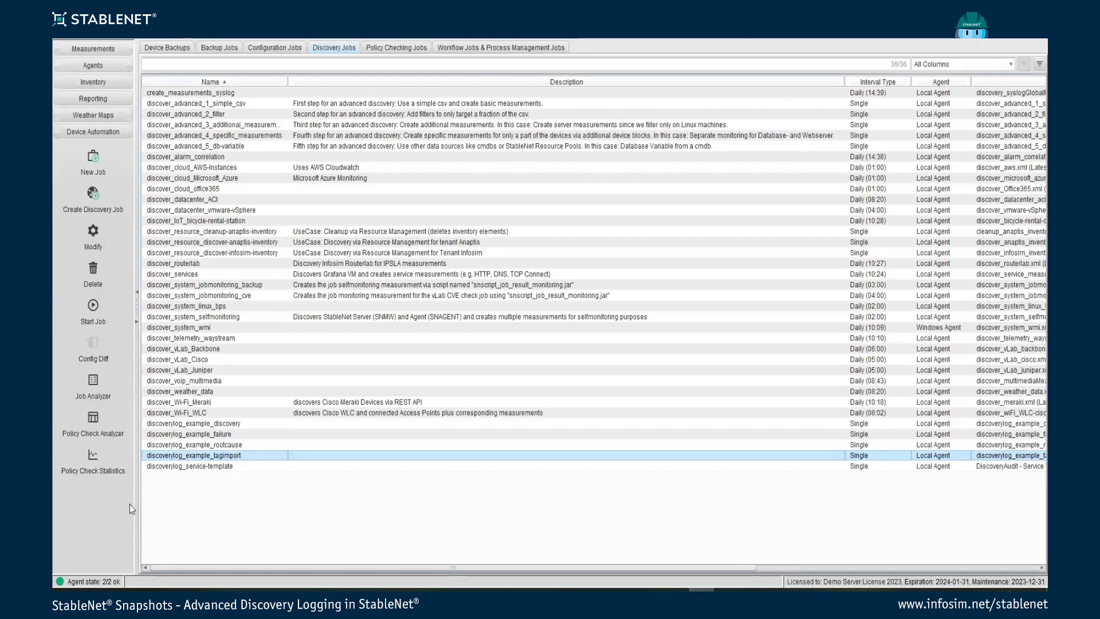
pyautogui.doubleClick(200, 456)
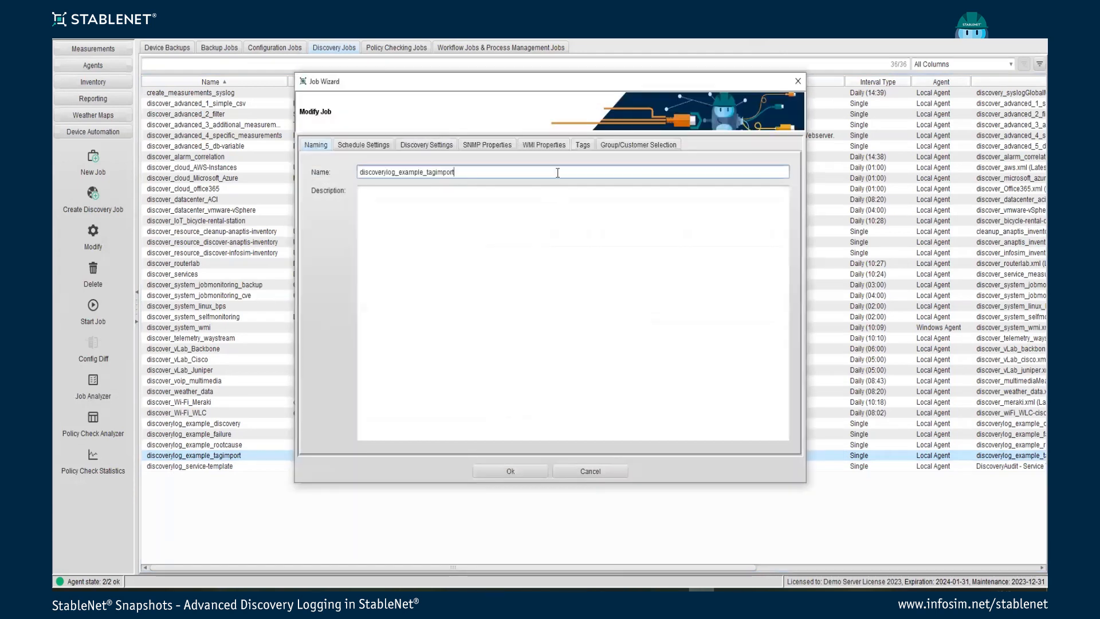
pyautogui.click(439, 150)
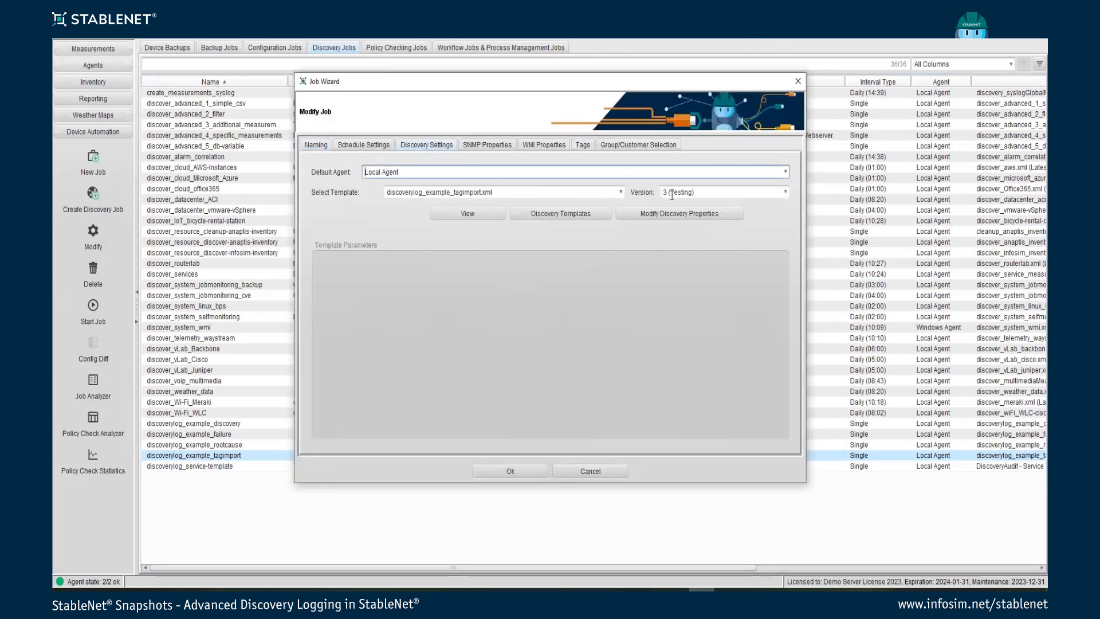
pyautogui.click(569, 471)
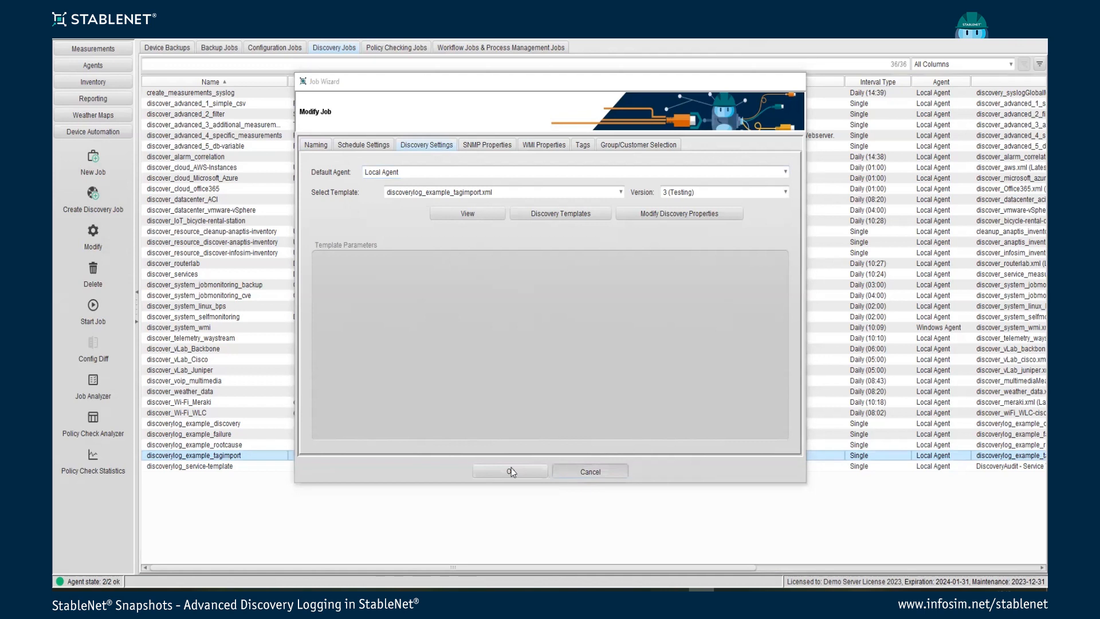
# Step: Set the discoverylog_service-template job to use version 16 (Testing) of DiscoveryAudit - Service Template
pyautogui.click(219, 466)
pyautogui.doubleClick(220, 466)
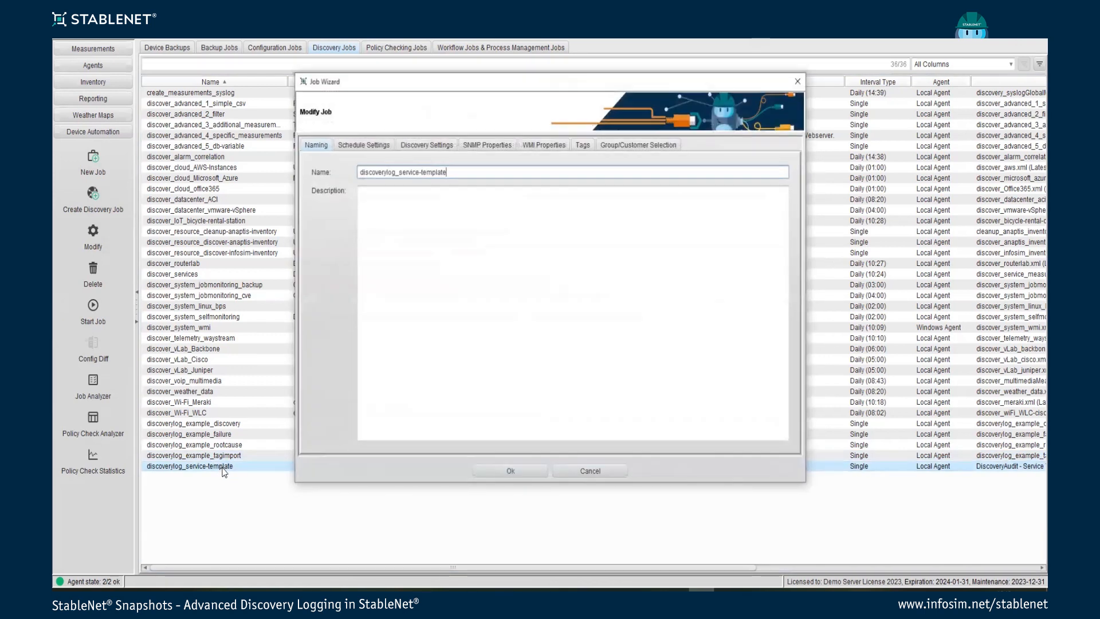
pyautogui.click(436, 146)
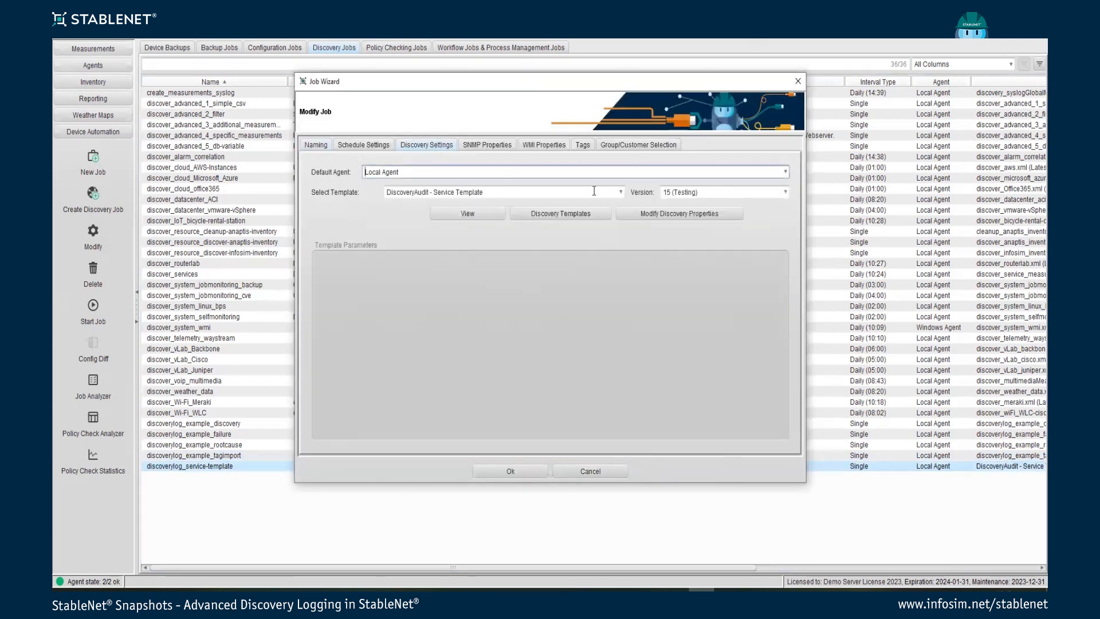
pyautogui.click(674, 195)
pyautogui.click(680, 215)
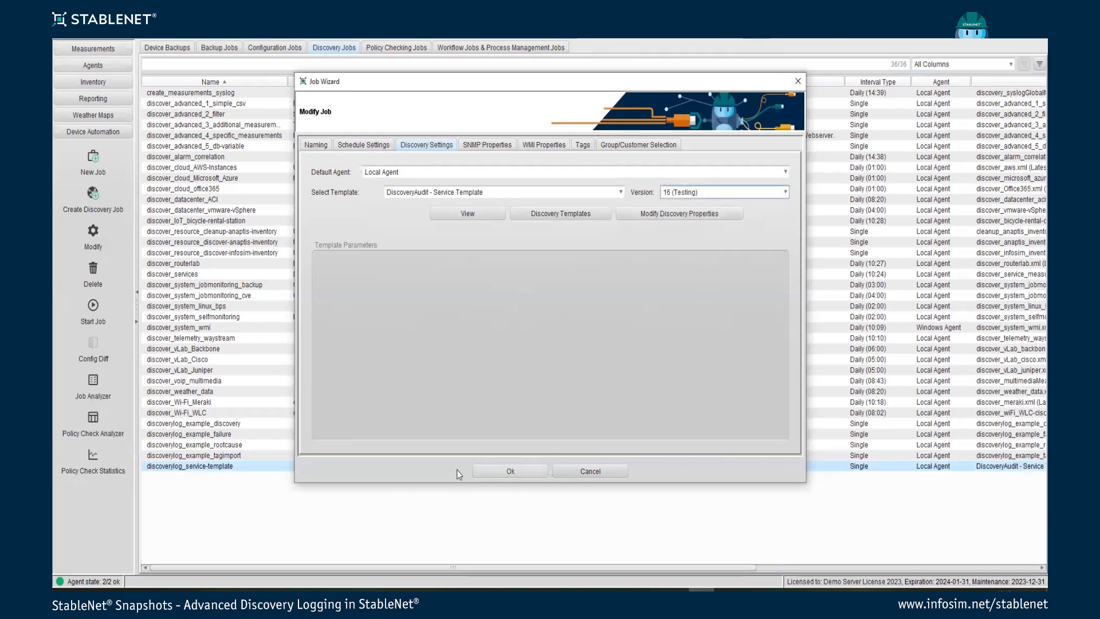
pyautogui.click(520, 471)
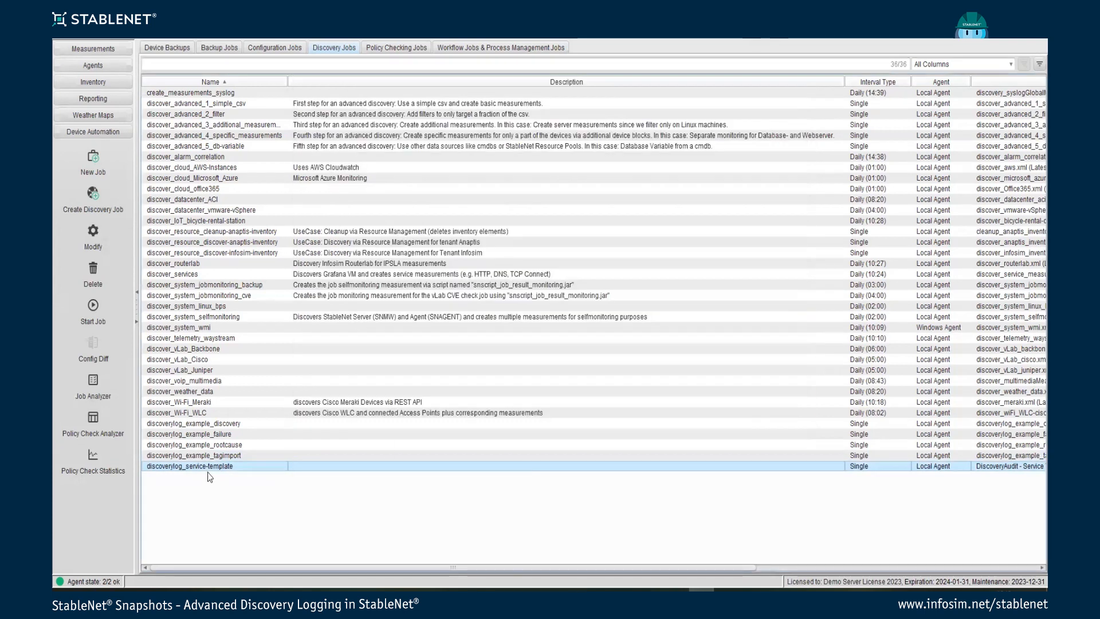
# Step: Start the discoverylog_service-template job and dismiss the resulting dialog
pyautogui.rightClick(210, 467)
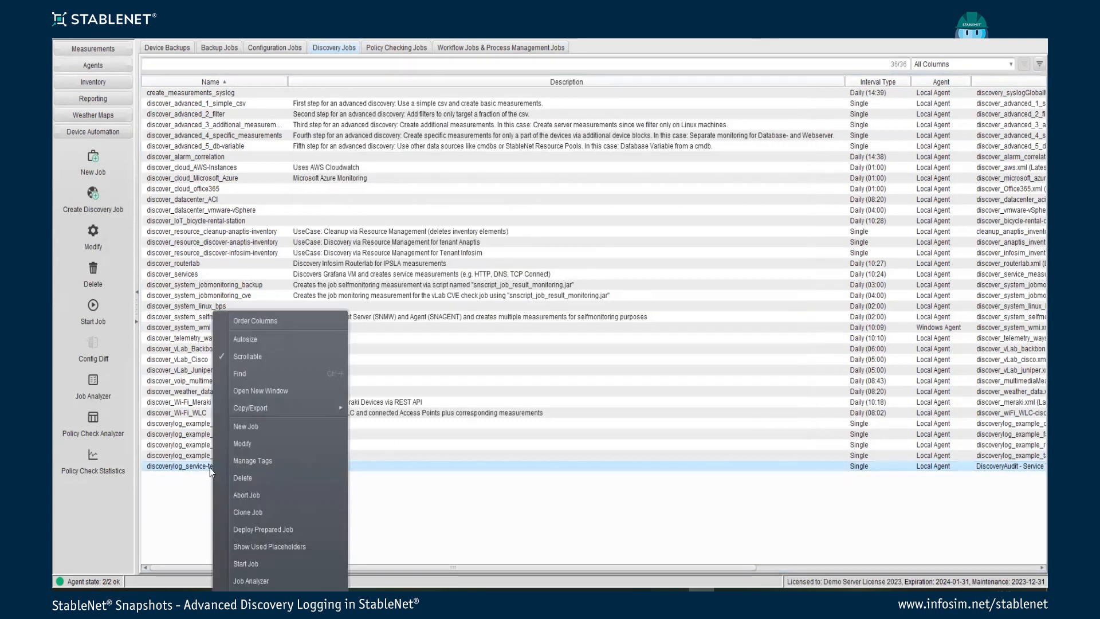
pyautogui.click(250, 562)
pyautogui.click(626, 429)
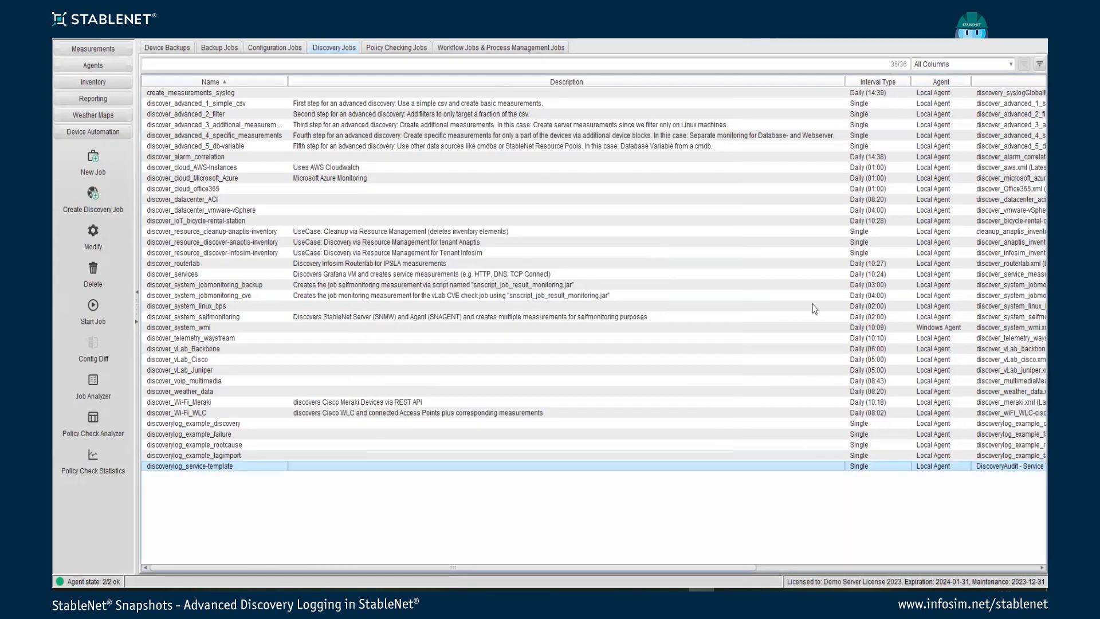
# Step: Open the Job Analyzer for discoverylog_service-template and show the latest run's refreshed details with informational entries
pyautogui.rightClick(214, 468)
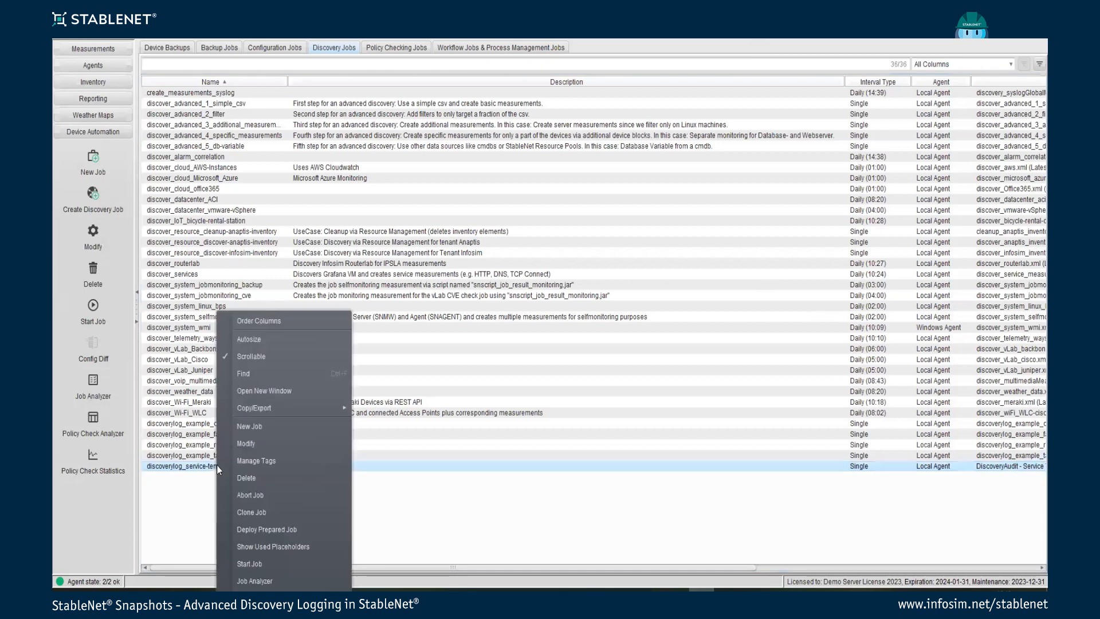
pyautogui.click(270, 580)
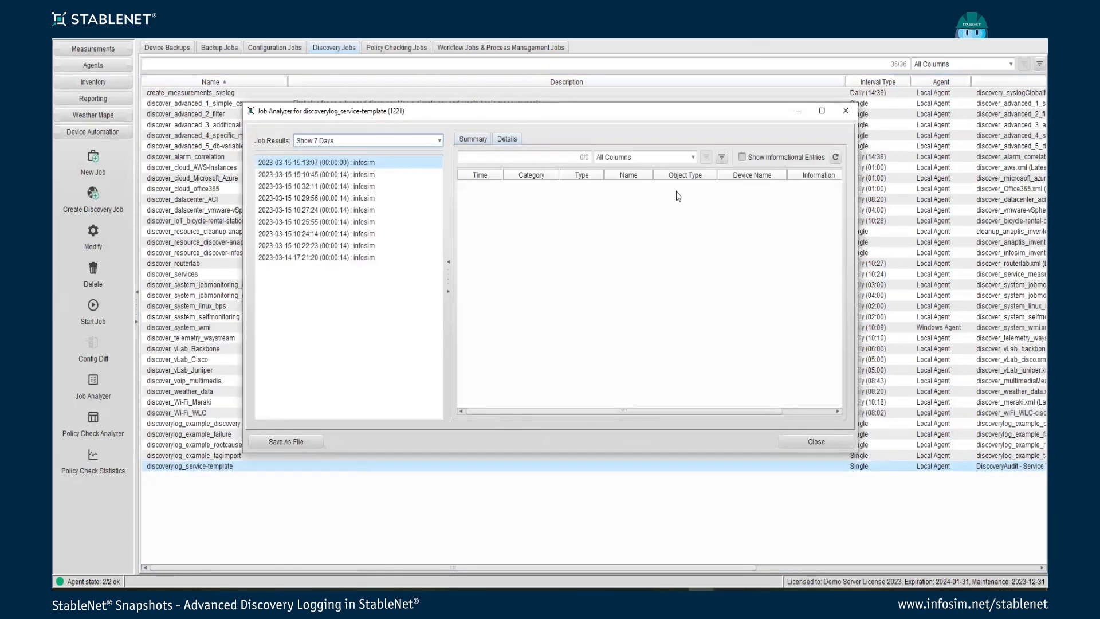
pyautogui.click(742, 157)
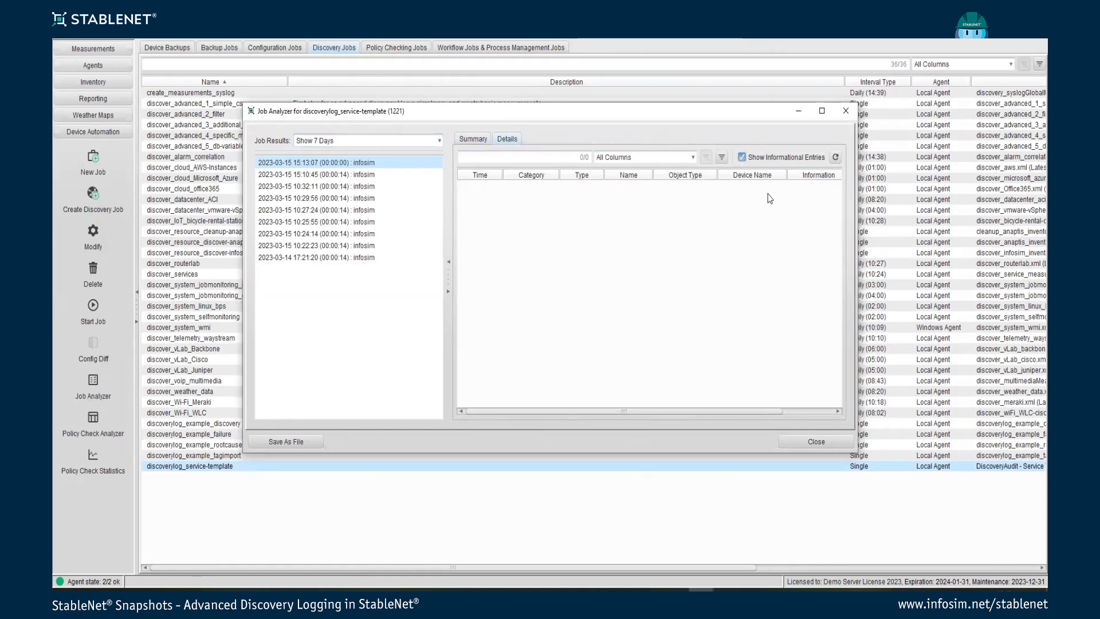
pyautogui.click(836, 157)
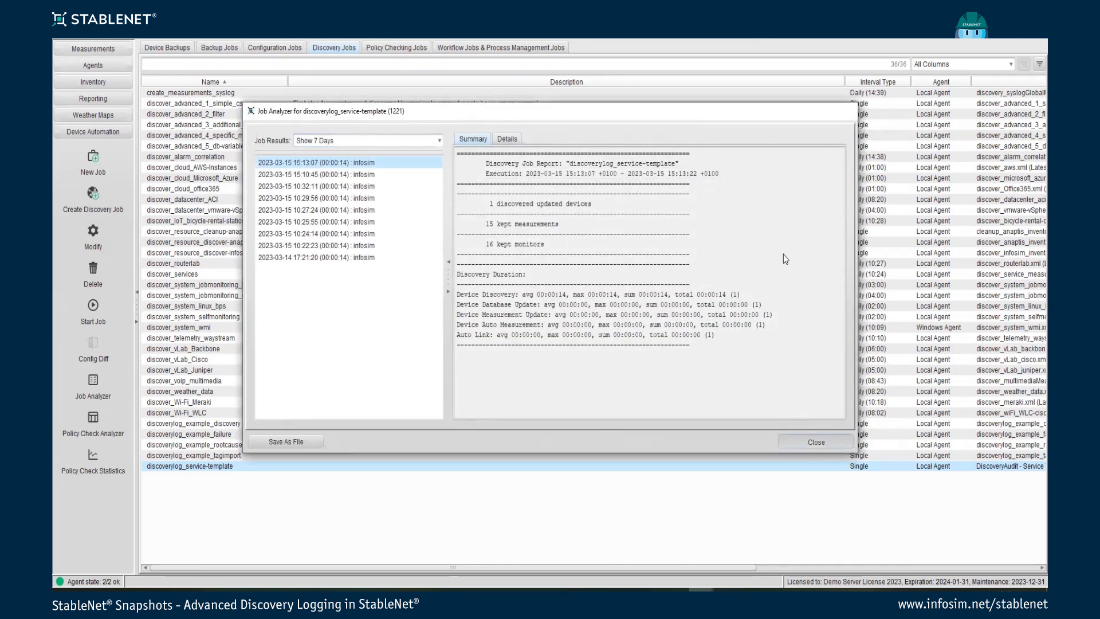
pyautogui.click(507, 139)
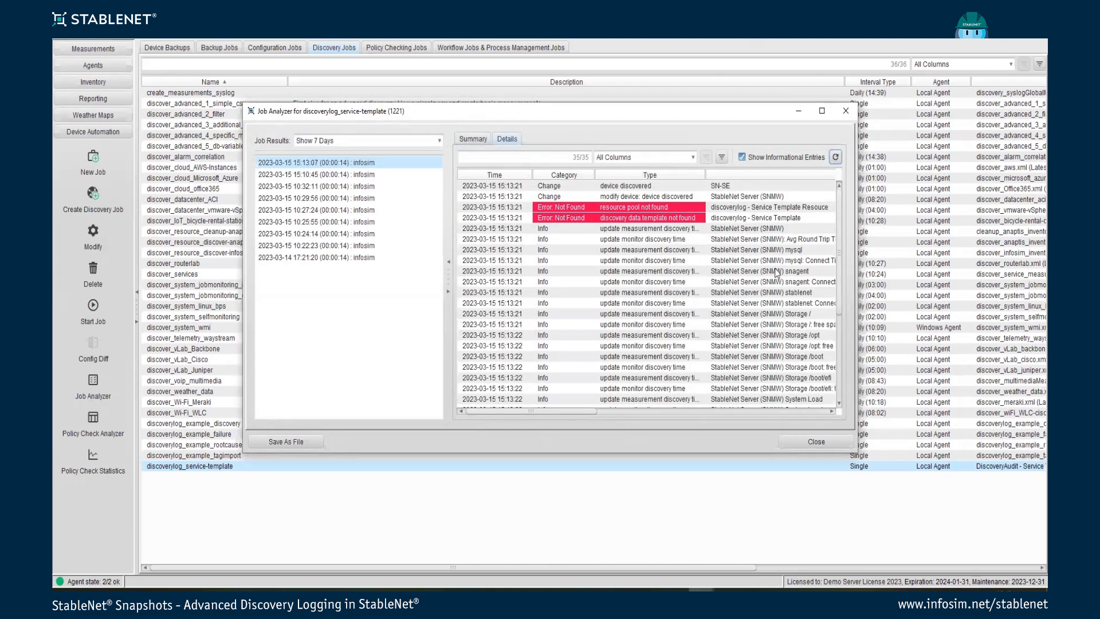
# Step: Enlarge the Job Analyzer, examine the template line behind the "discovery data template not found" error, and close the template view
pyautogui.moveTo(548, 410)
pyautogui.mouseDown()
pyautogui.moveTo(569, 405)
pyautogui.moveTo(547, 406)
pyautogui.mouseUp()
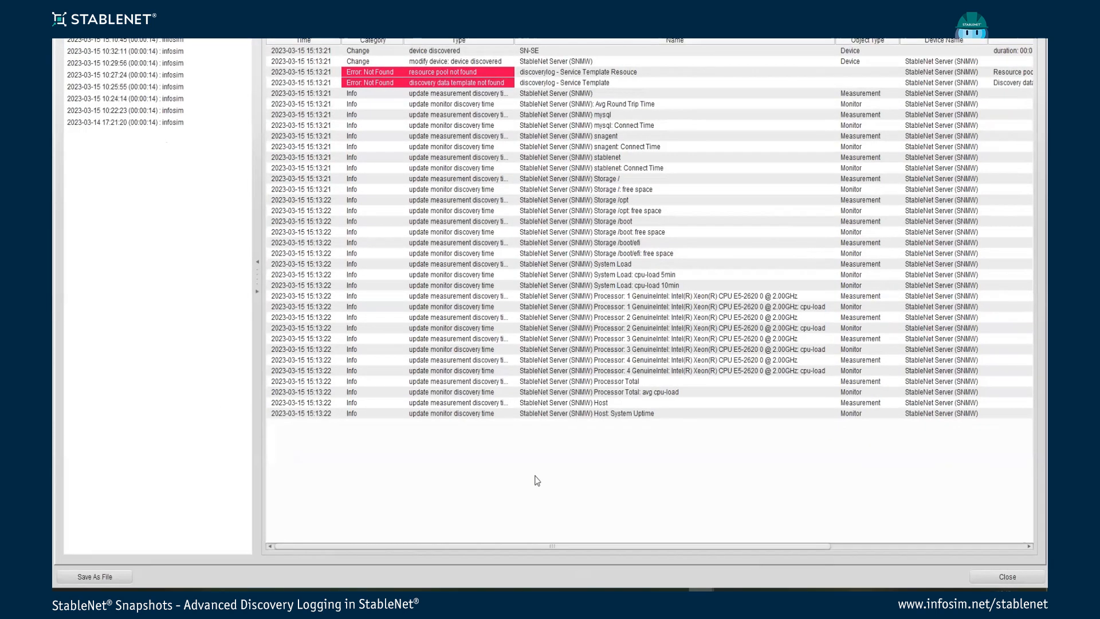
pyautogui.moveTo(522, 548)
pyautogui.mouseDown()
pyautogui.moveTo(750, 523)
pyautogui.moveTo(519, 561)
pyautogui.mouseUp()
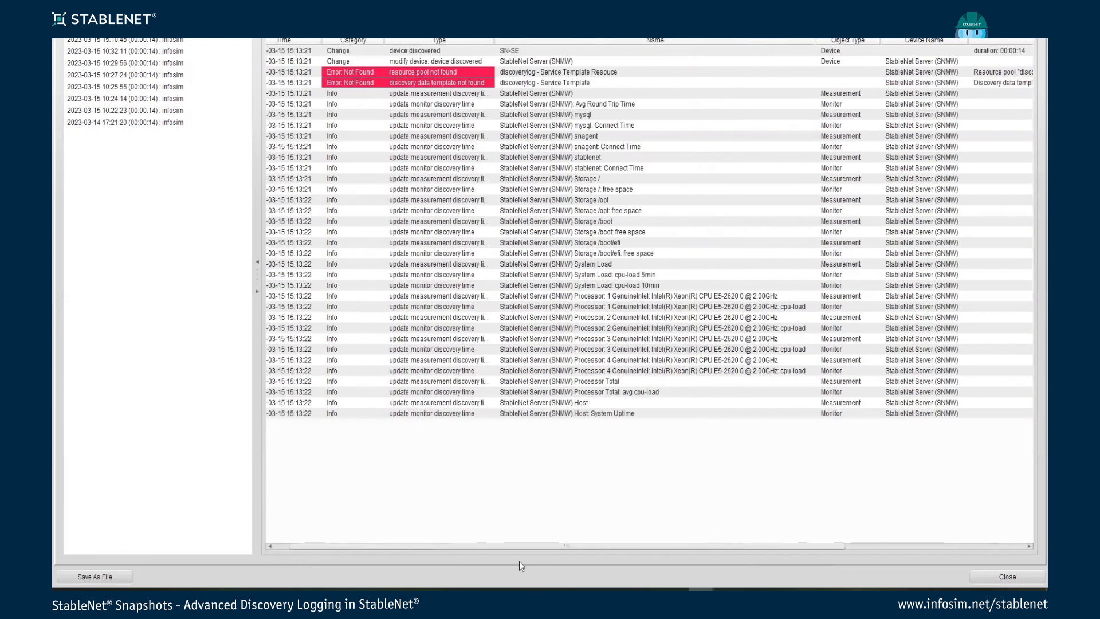
pyautogui.doubleClick(563, 83)
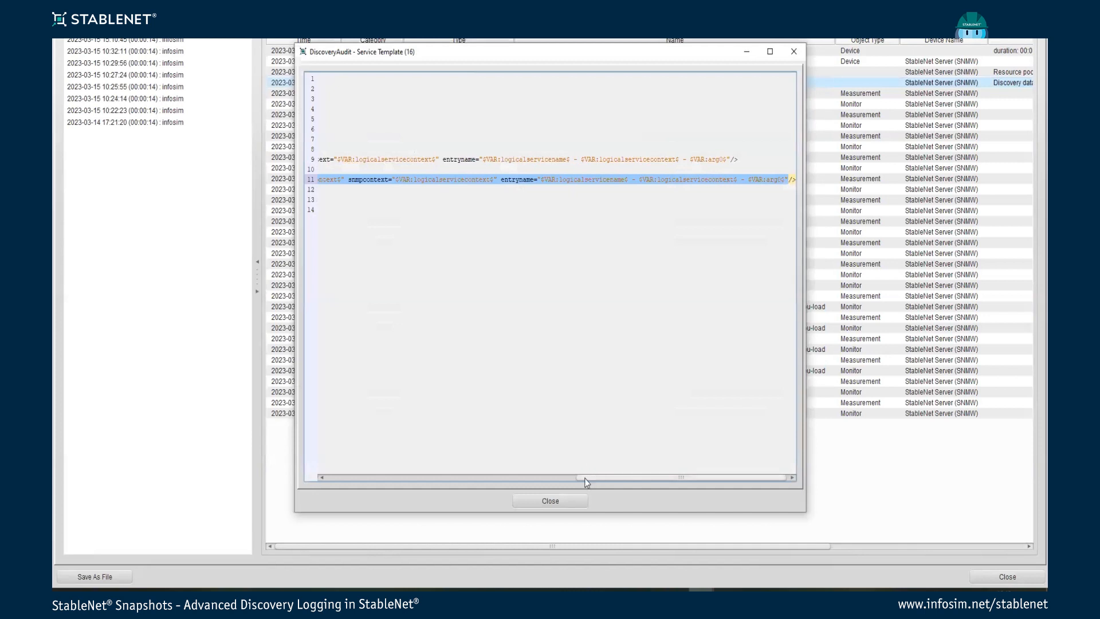
pyautogui.moveTo(584, 478); pyautogui.dragTo(331, 489)
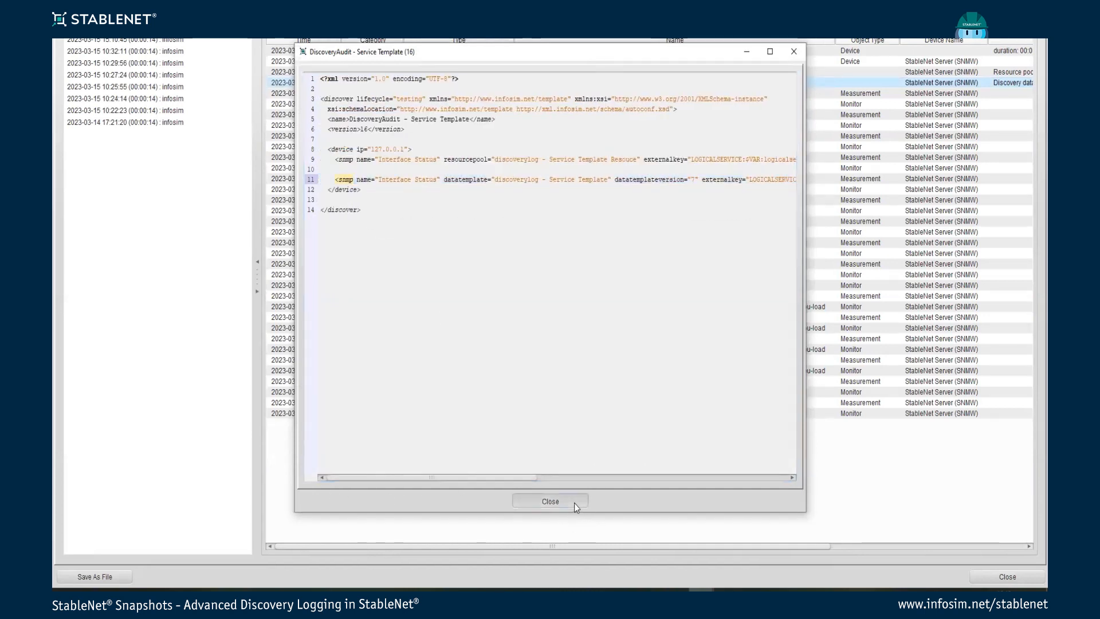
pyautogui.click(574, 503)
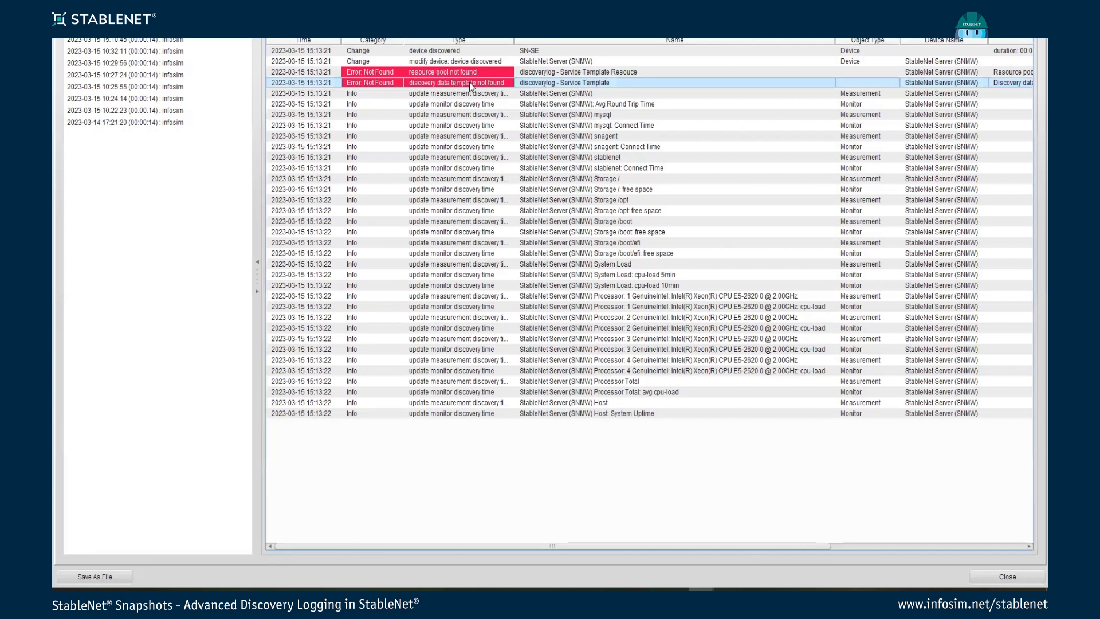
# Step: Try to jump to the object of the "discovery data template not found" error
pyautogui.rightClick(470, 83)
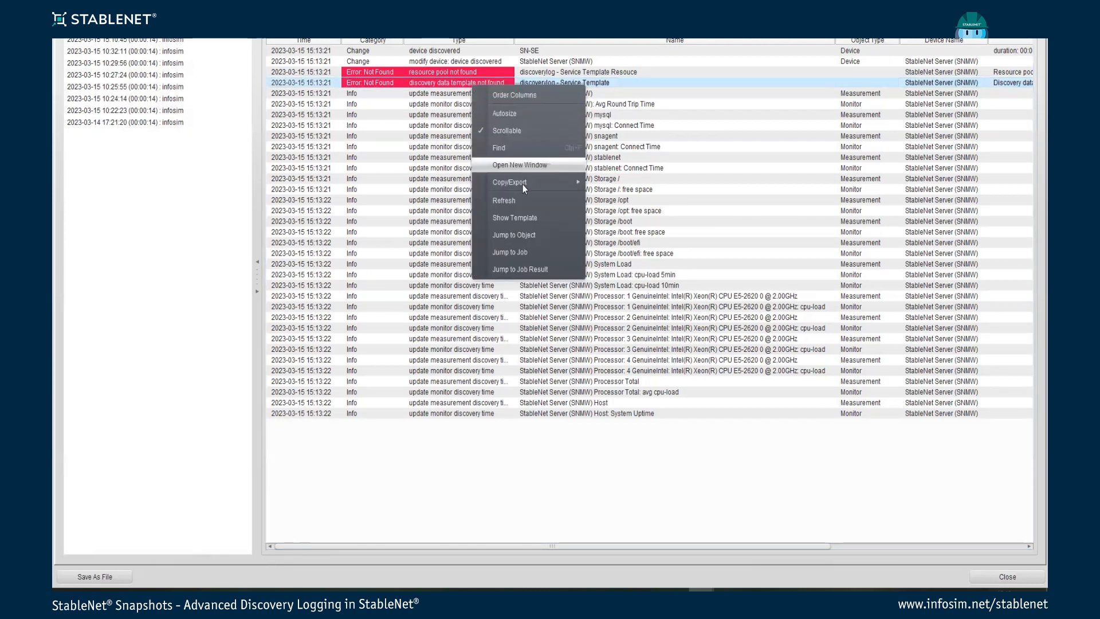
pyautogui.click(526, 234)
pyautogui.click(574, 305)
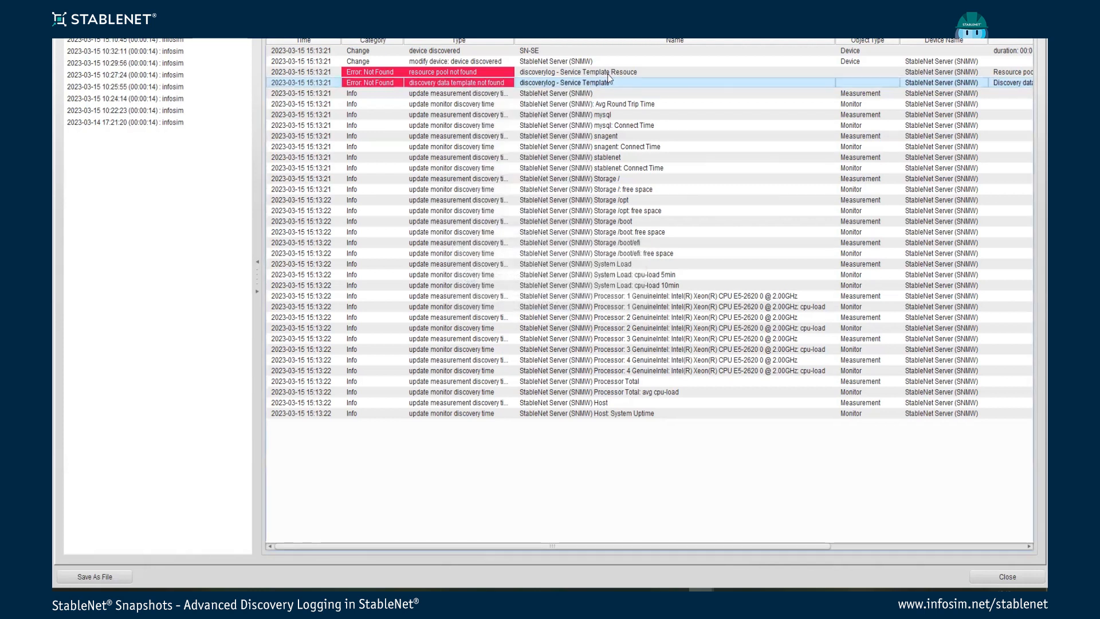
# Step: Jump from the StableNet Server (SNMW) measurement entry in the log to its object in the measurement tree
pyautogui.click(591, 94)
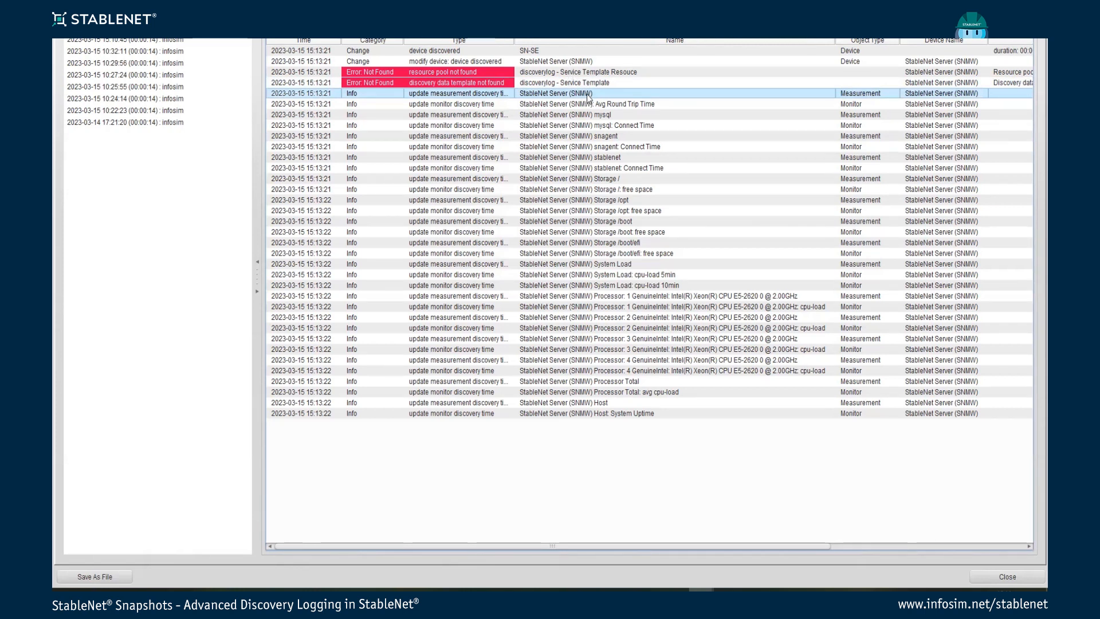
pyautogui.rightClick(588, 98)
pyautogui.click(640, 247)
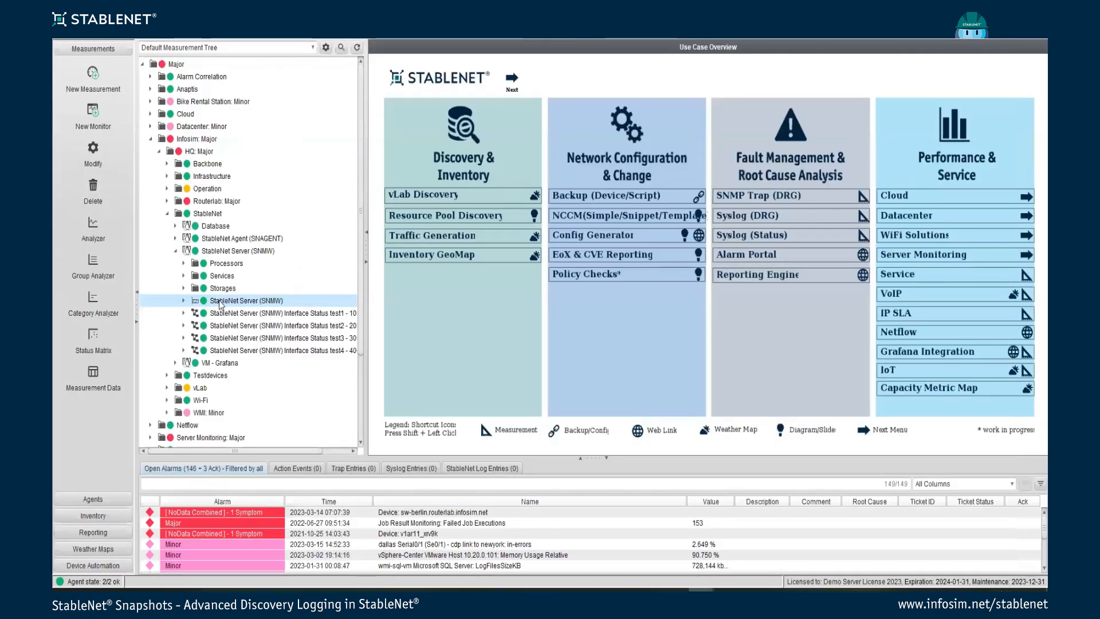
# Step: Expand the StableNet Server (SNMW) measurement in the tree and show its available jump destinations
pyautogui.click(184, 301)
pyautogui.rightClick(249, 303)
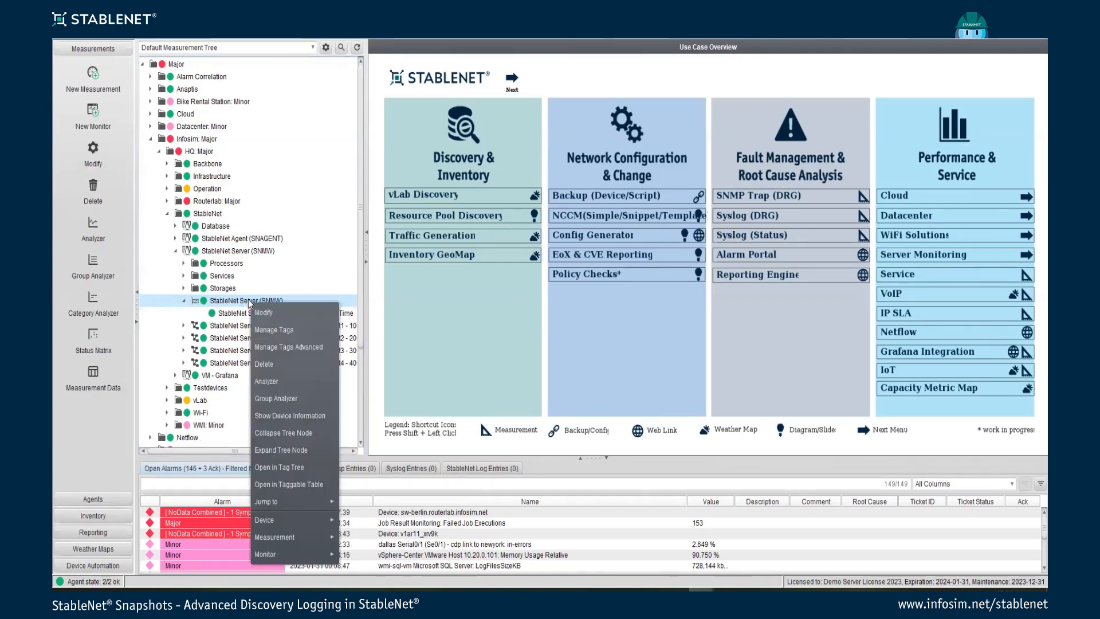
pyautogui.moveTo(324, 500)
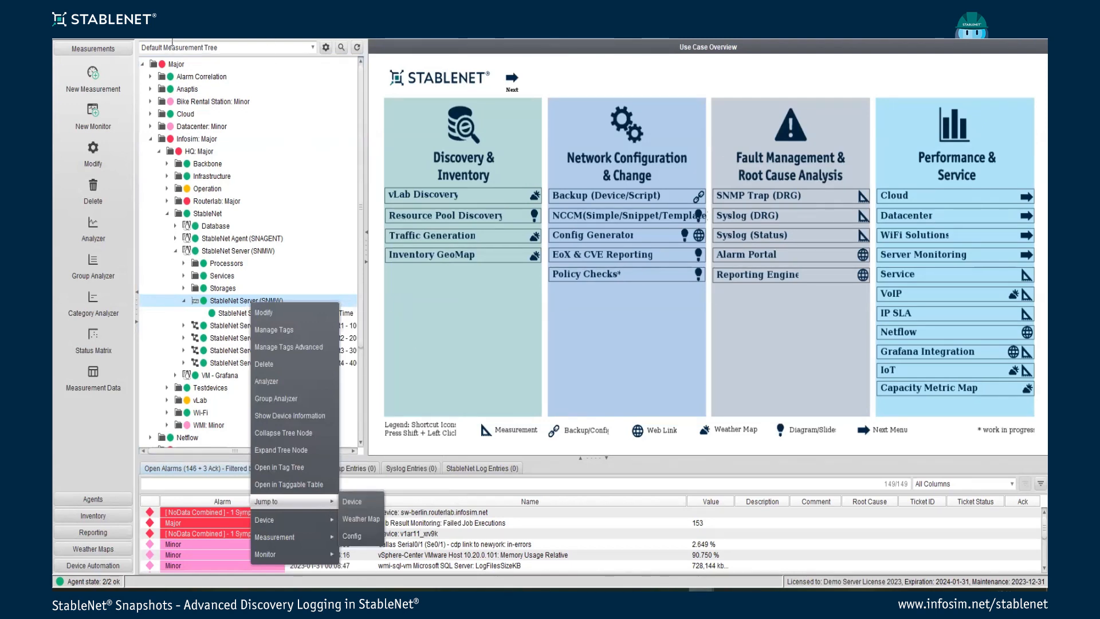
# Step: Open the Group Analyzer for the root node Major of the measurement tree
pyautogui.click(178, 65)
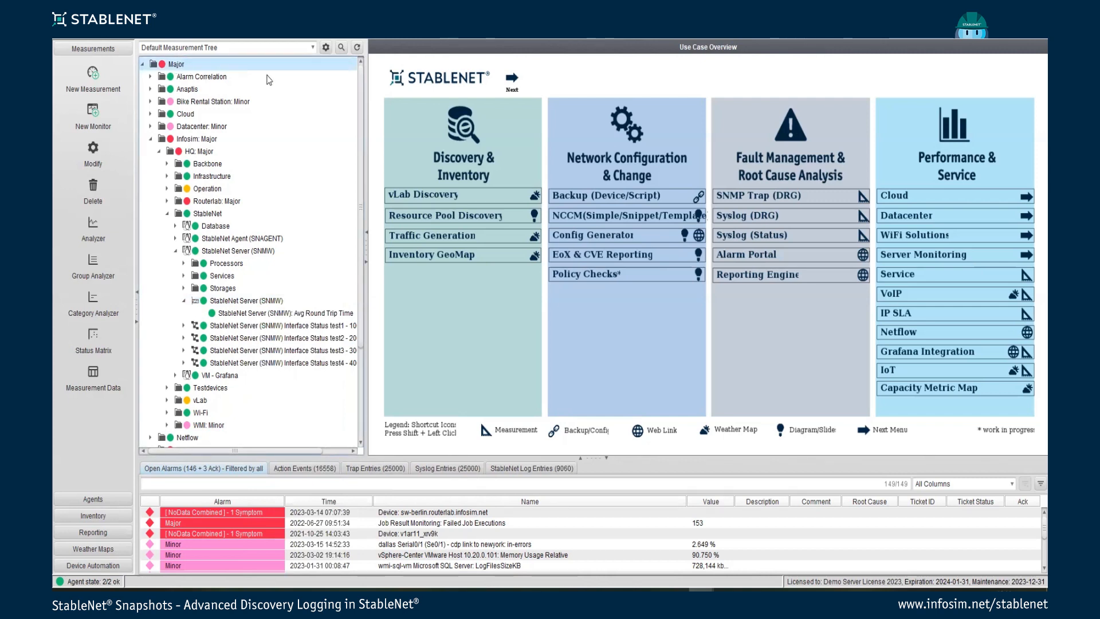
pyautogui.rightClick(181, 69)
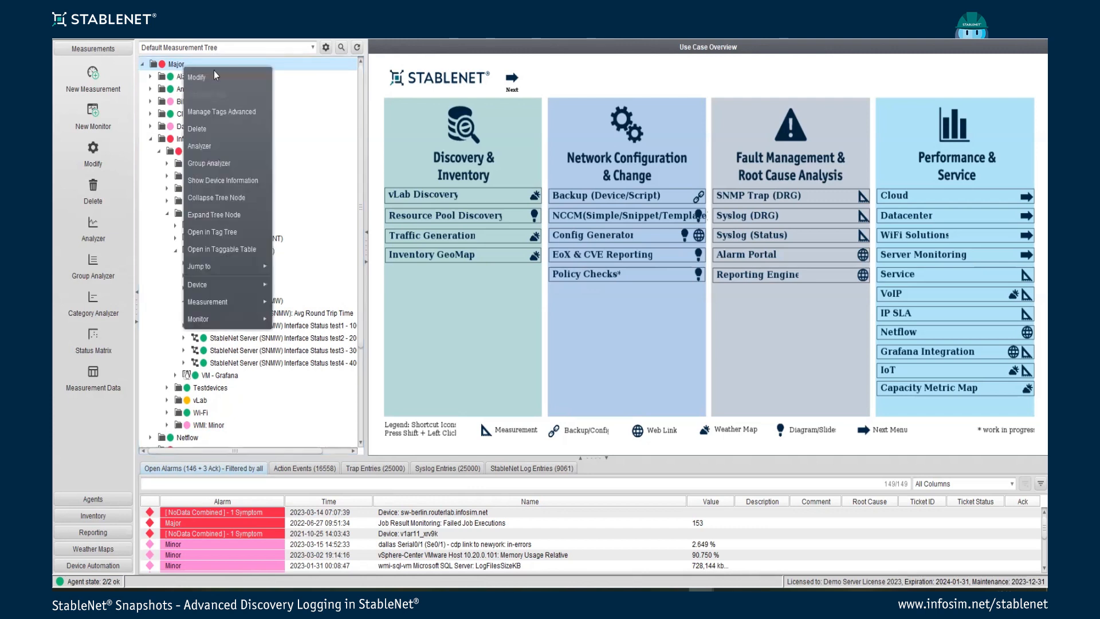
pyautogui.click(224, 162)
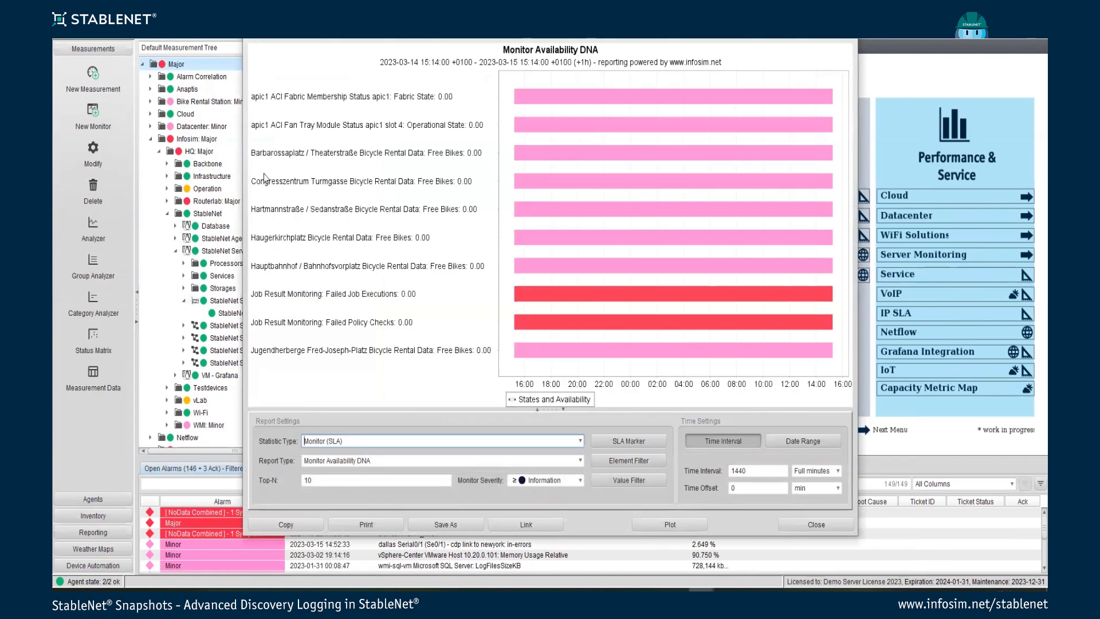
# Step: Plot a Discovery Audit Detailed Table report using the Audit Report statistic type
pyautogui.click(580, 440)
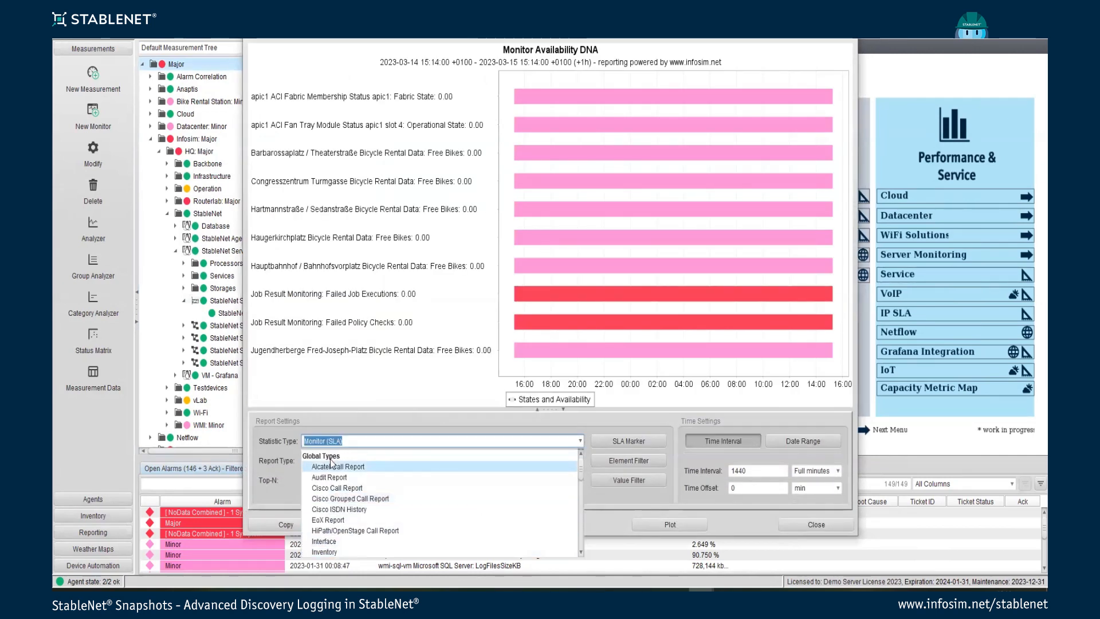
pyautogui.click(341, 477)
pyautogui.click(366, 463)
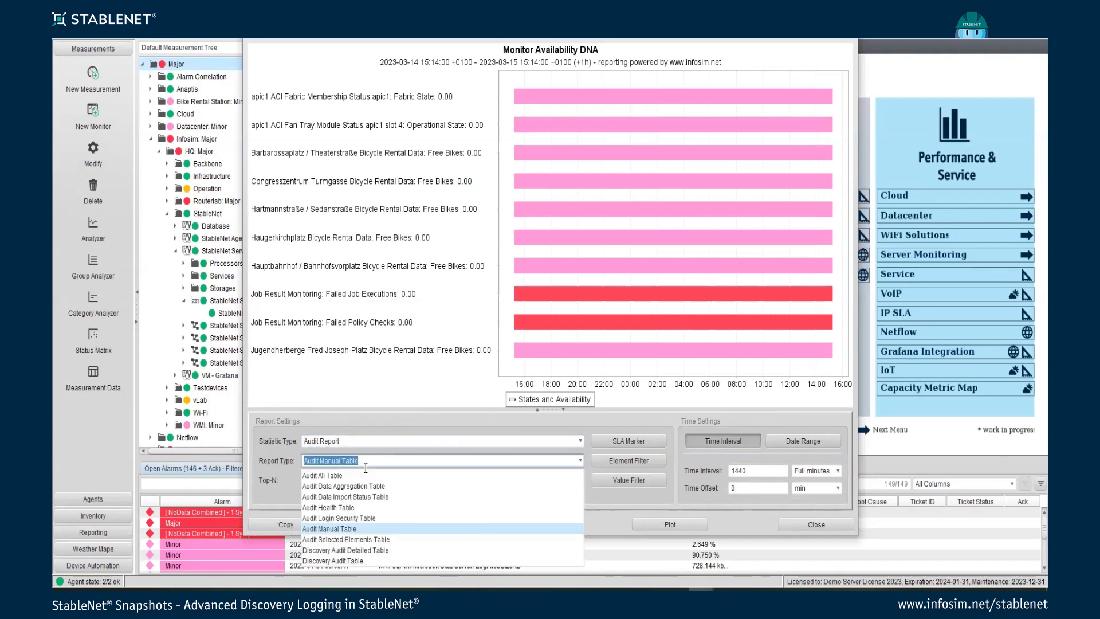
pyautogui.click(378, 550)
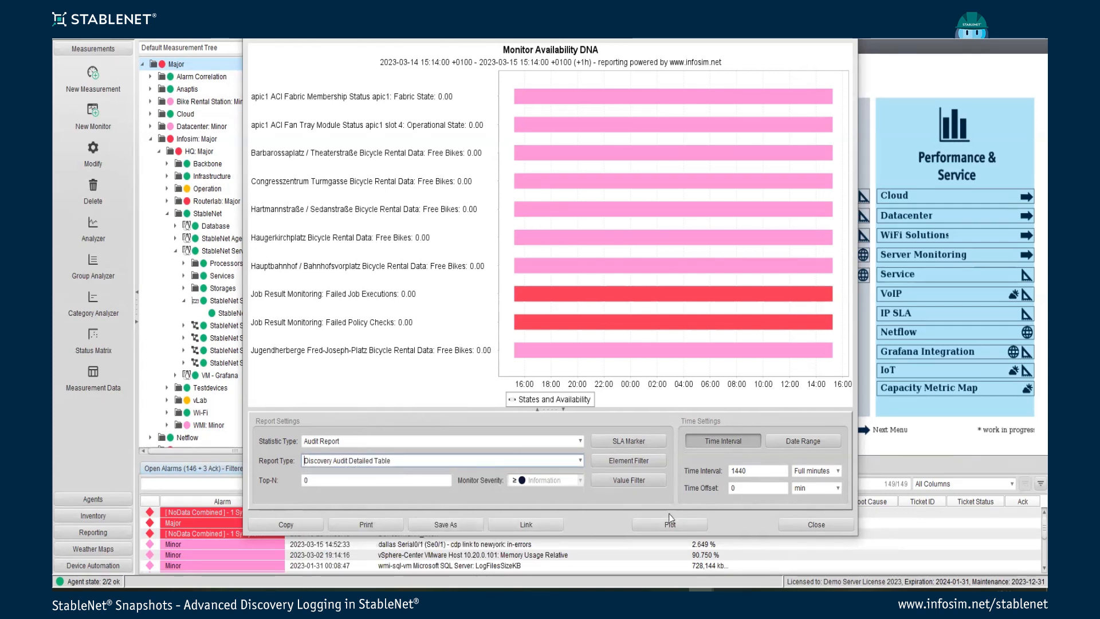
pyautogui.click(689, 524)
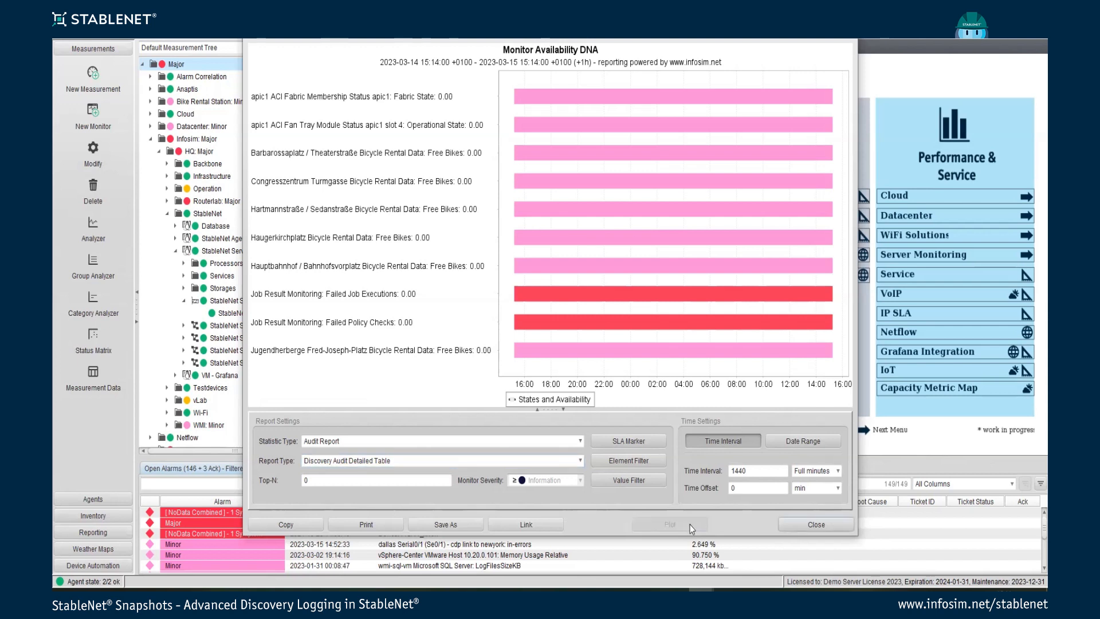
# Step: Enlarge the analyzer, examine the discovery audit entries down the table, and close the report
pyautogui.click(821, 36)
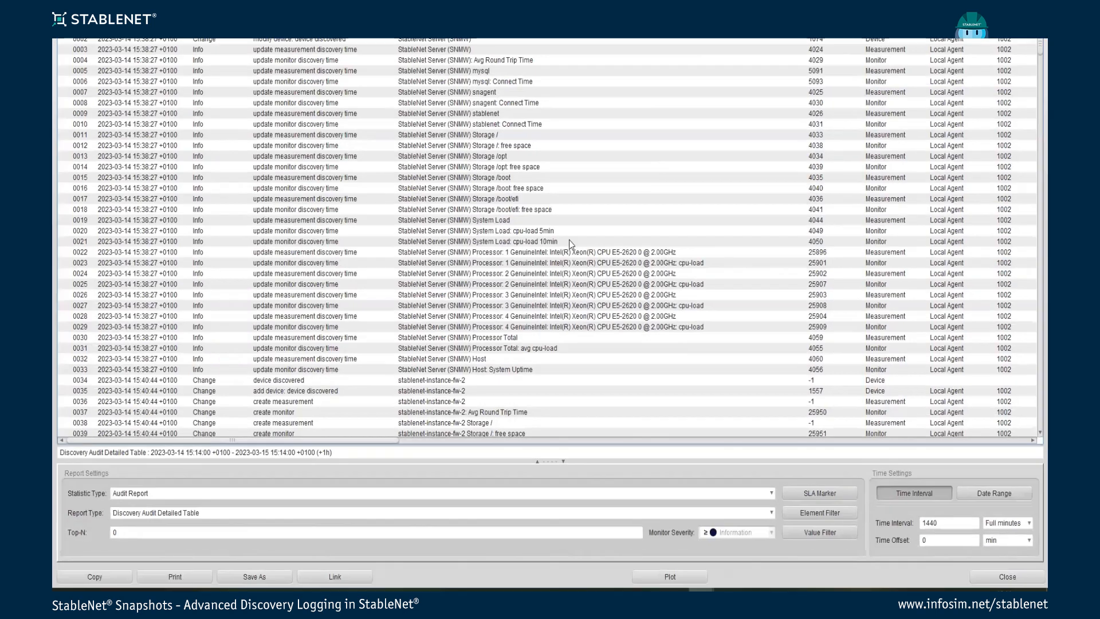
pyautogui.scroll(-12, 670, 228)
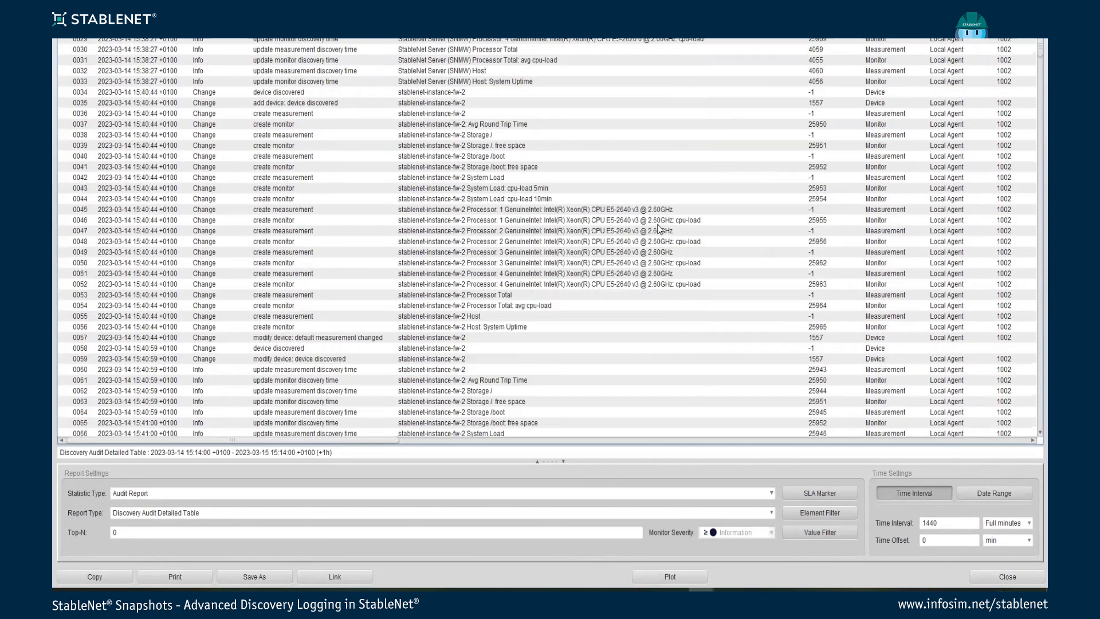
pyautogui.scroll(-10, 659, 229)
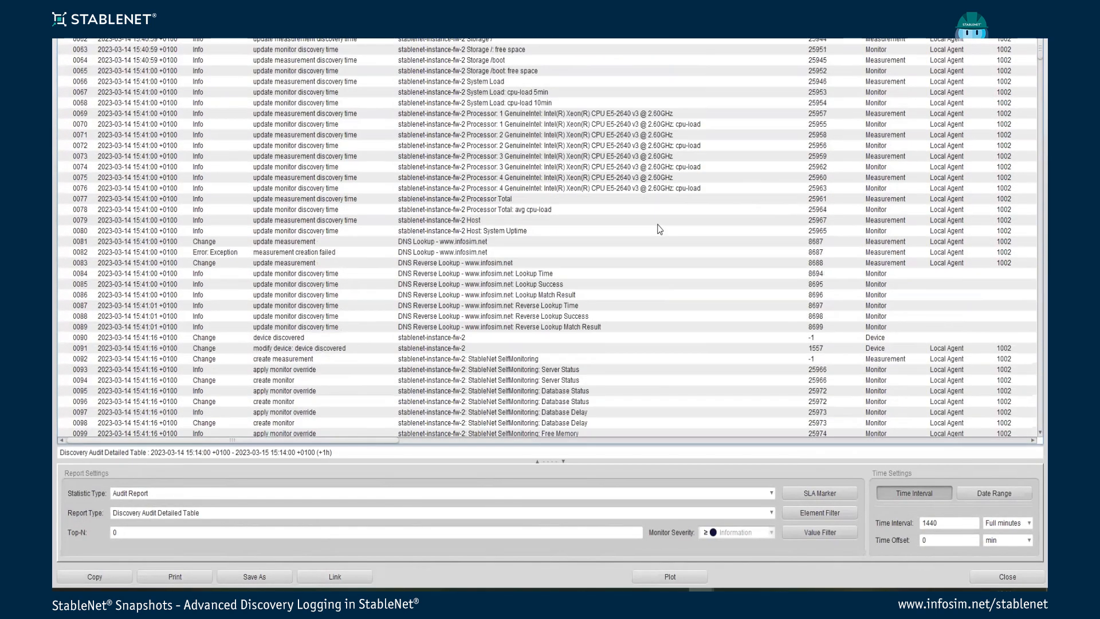
pyautogui.scroll(-11, 660, 225)
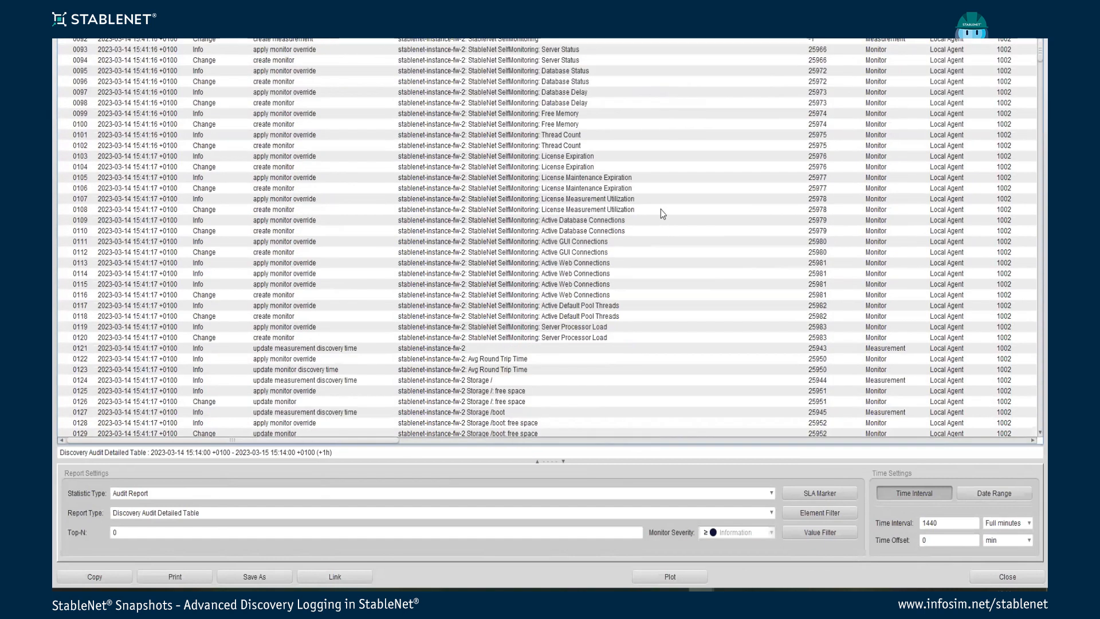
pyautogui.scroll(-5, 667, 207)
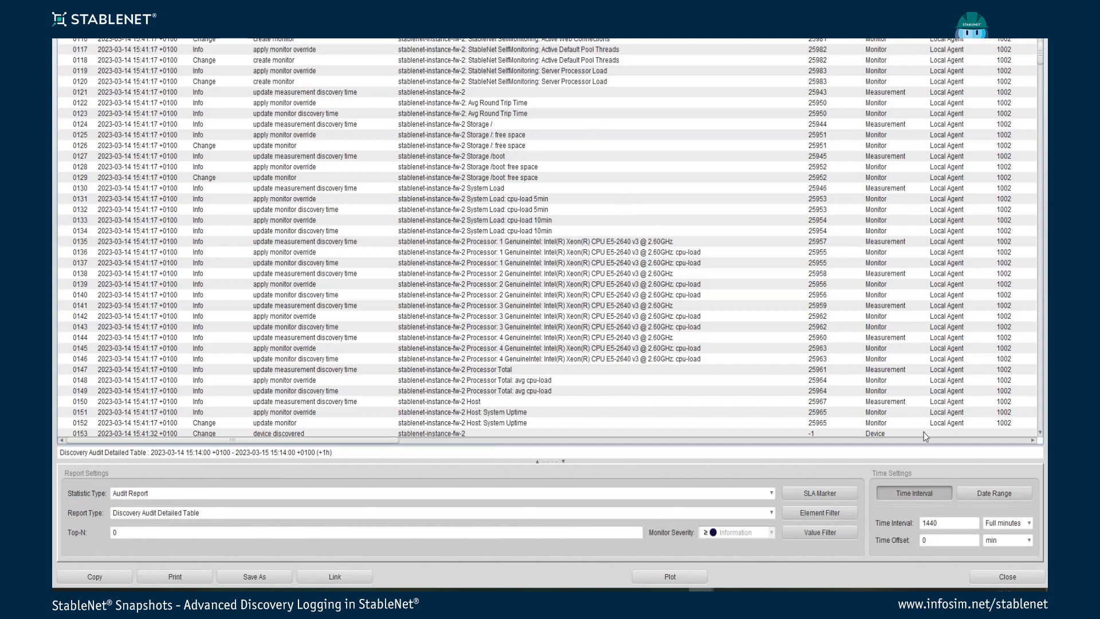
pyautogui.click(1022, 579)
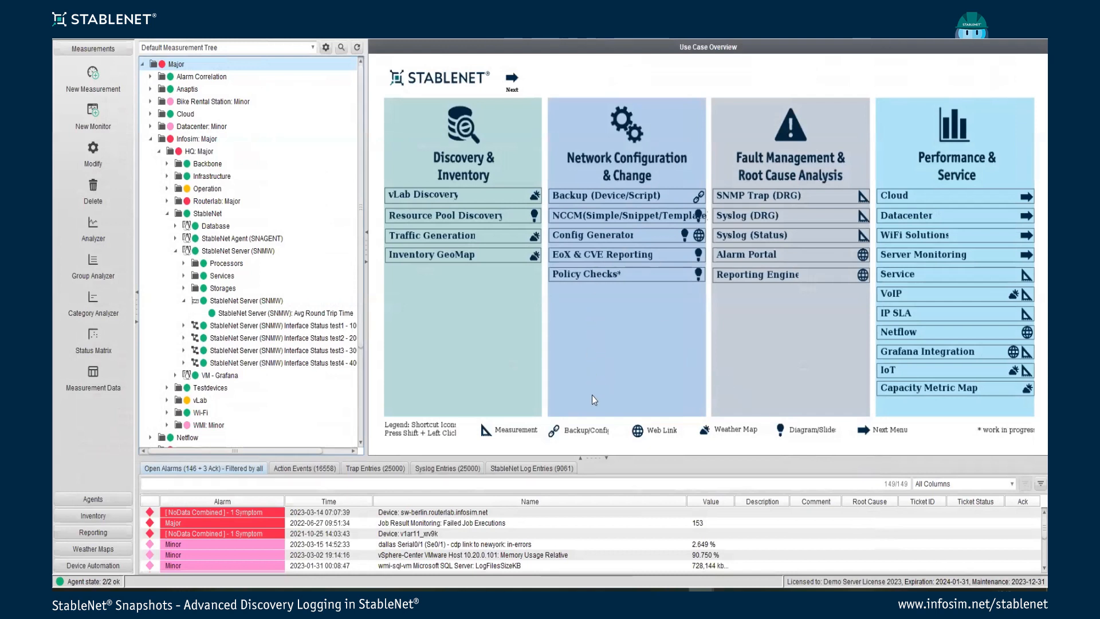
# Step: Reopen the Group Analyzer for the root node Major of the measurement tree
pyautogui.keyDown('ctrl'); pyautogui.click(188, 64); pyautogui.keyUp('ctrl')
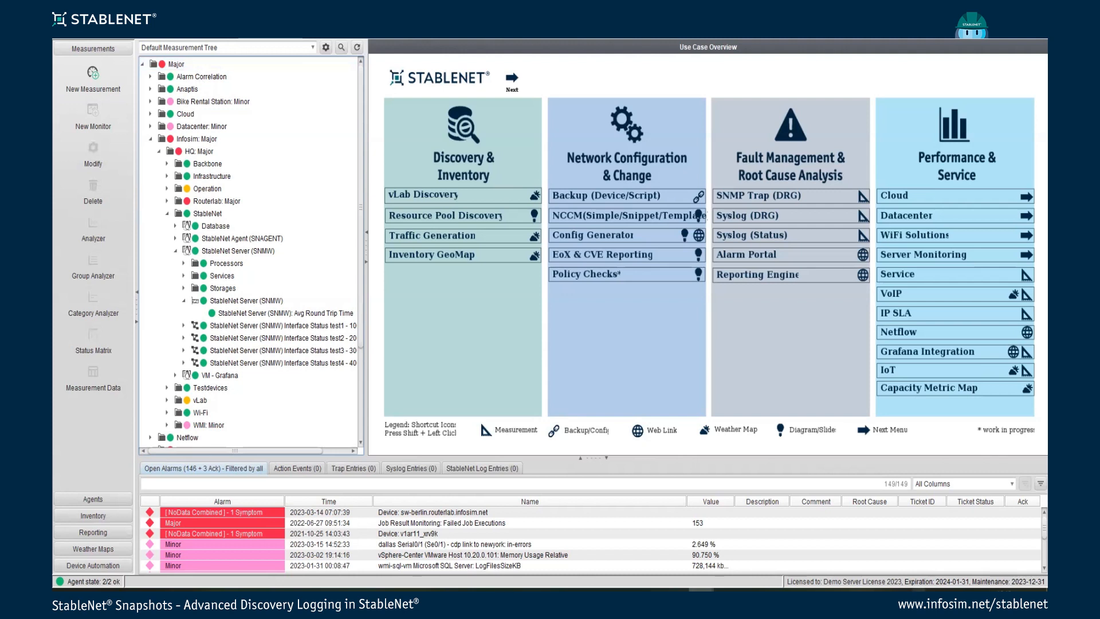
pyautogui.click(700, 589)
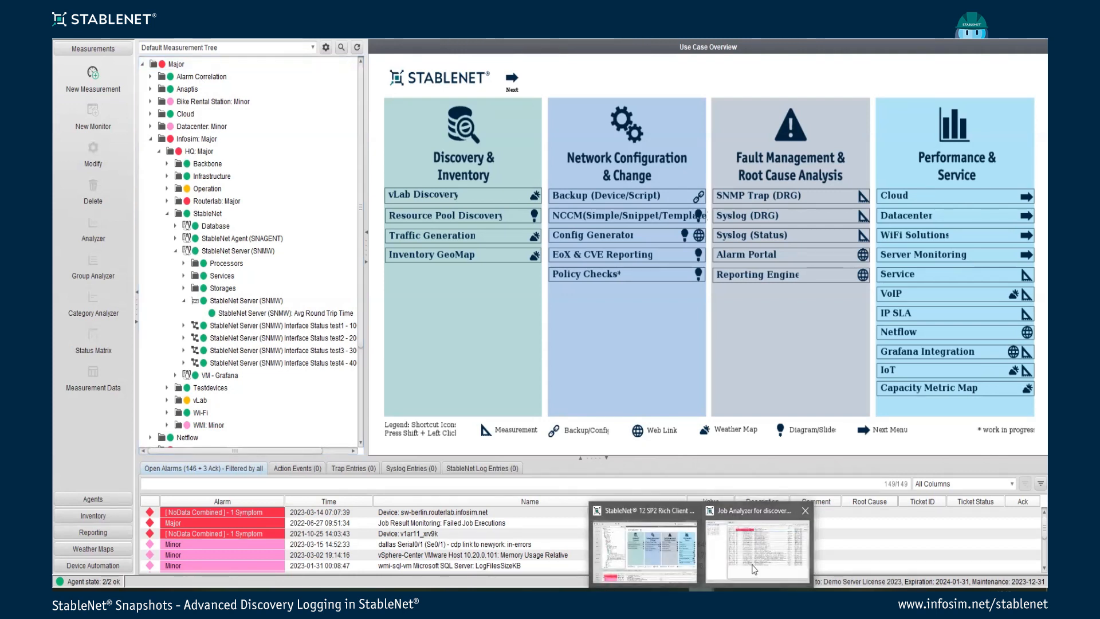
pyautogui.click(186, 66)
pyautogui.rightClick(187, 69)
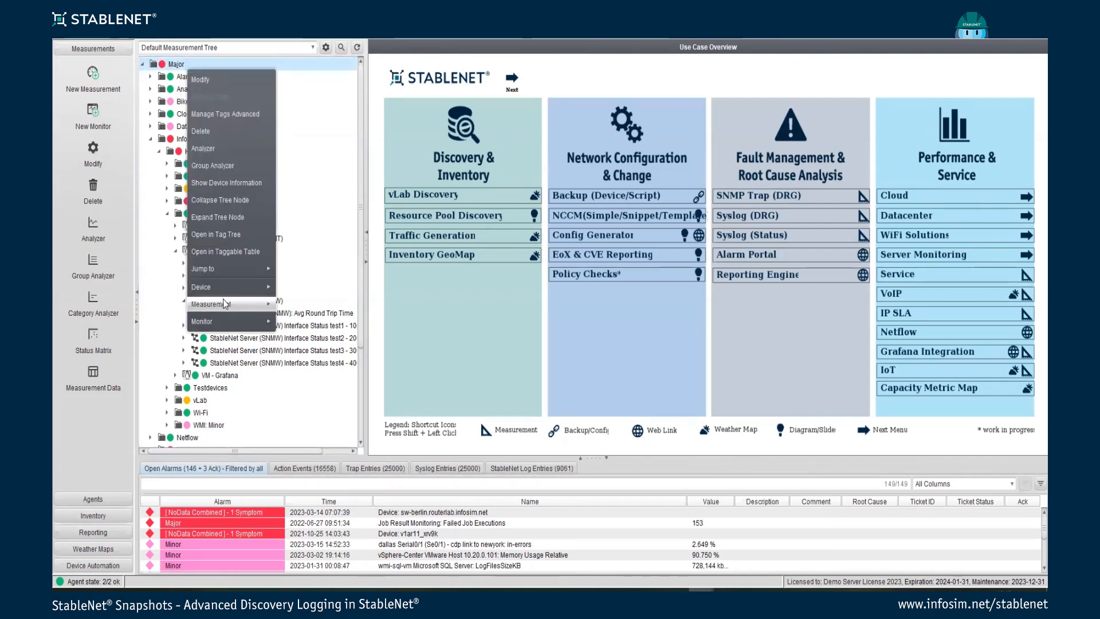
pyautogui.click(214, 164)
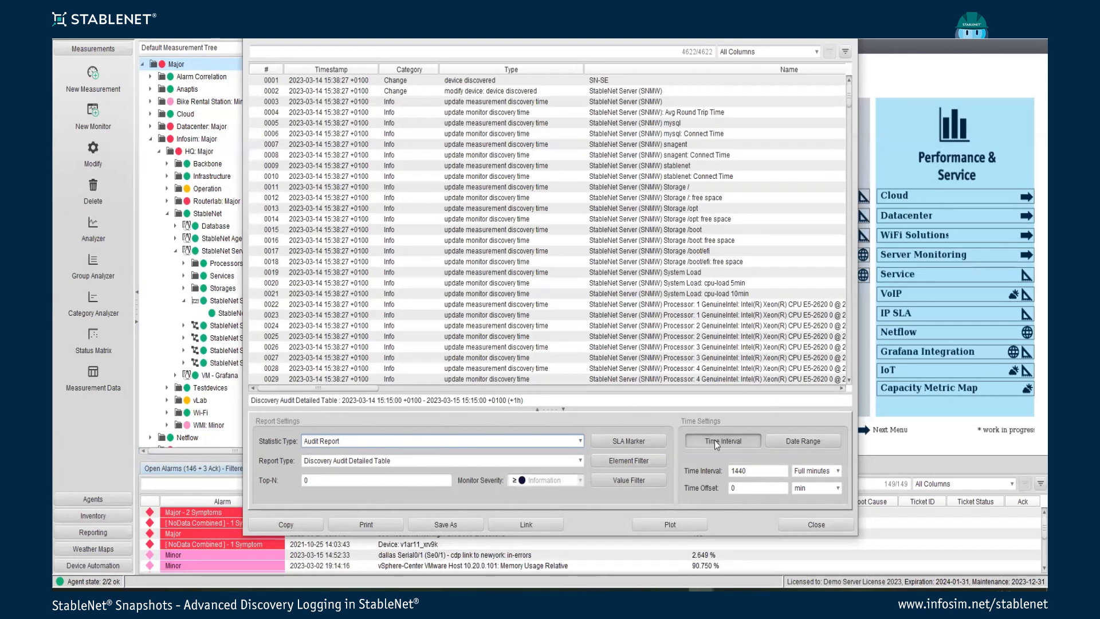
# Step: Add a table column filter to the audit report's value filter on the Name column with the type Contains
pyautogui.click(641, 480)
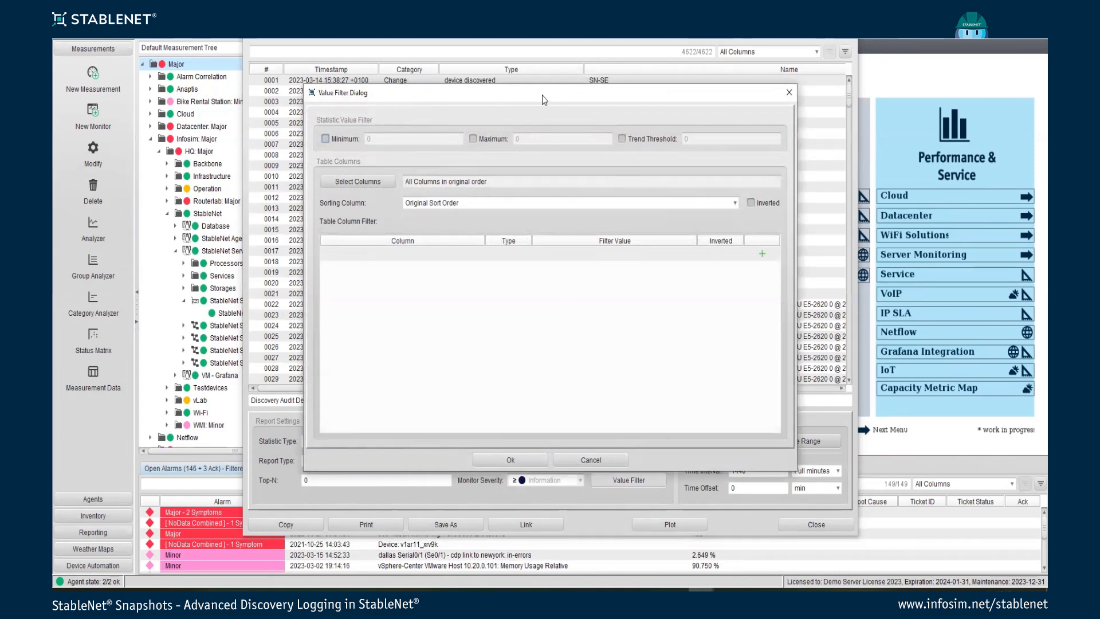
pyautogui.moveTo(542, 99); pyautogui.dragTo(394, 202)
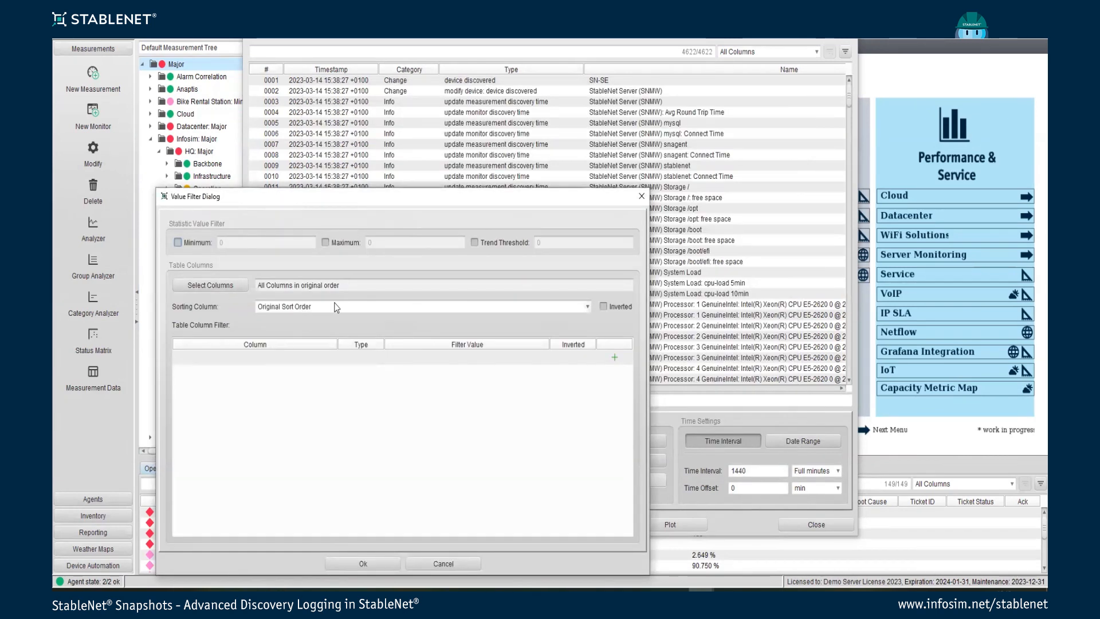
pyautogui.click(289, 358)
pyautogui.click(290, 358)
pyautogui.click(289, 358)
pyautogui.click(246, 407)
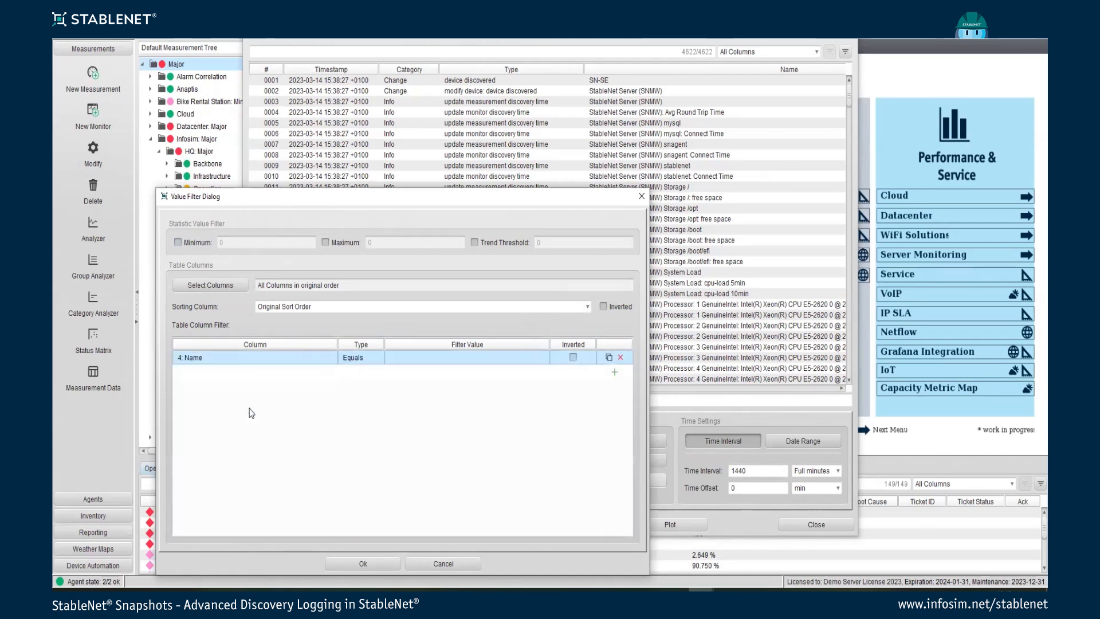
pyautogui.click(376, 361)
pyautogui.click(367, 408)
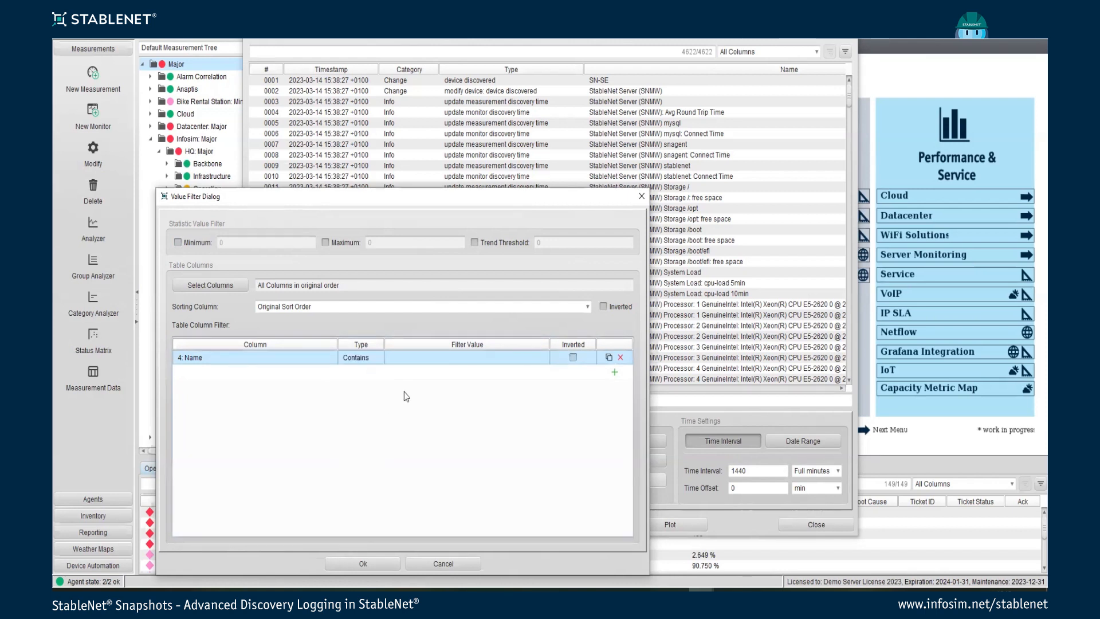
# Step: Set the Name filter value to "free space", apply it to the audit table, and close the analyzer
pyautogui.click(433, 356)
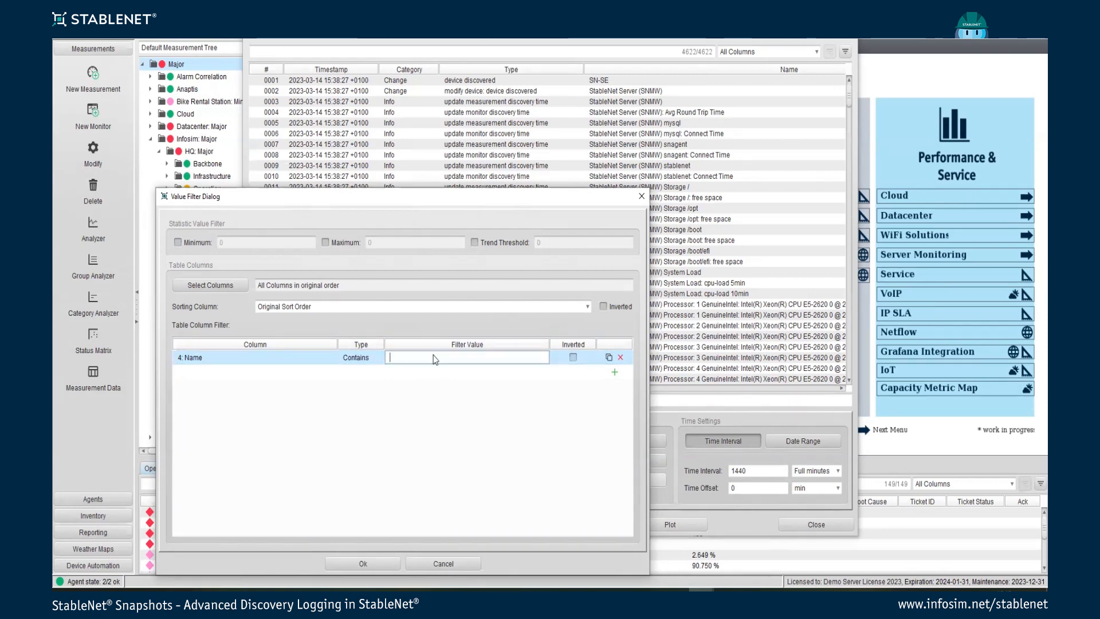
pyautogui.write('free space')
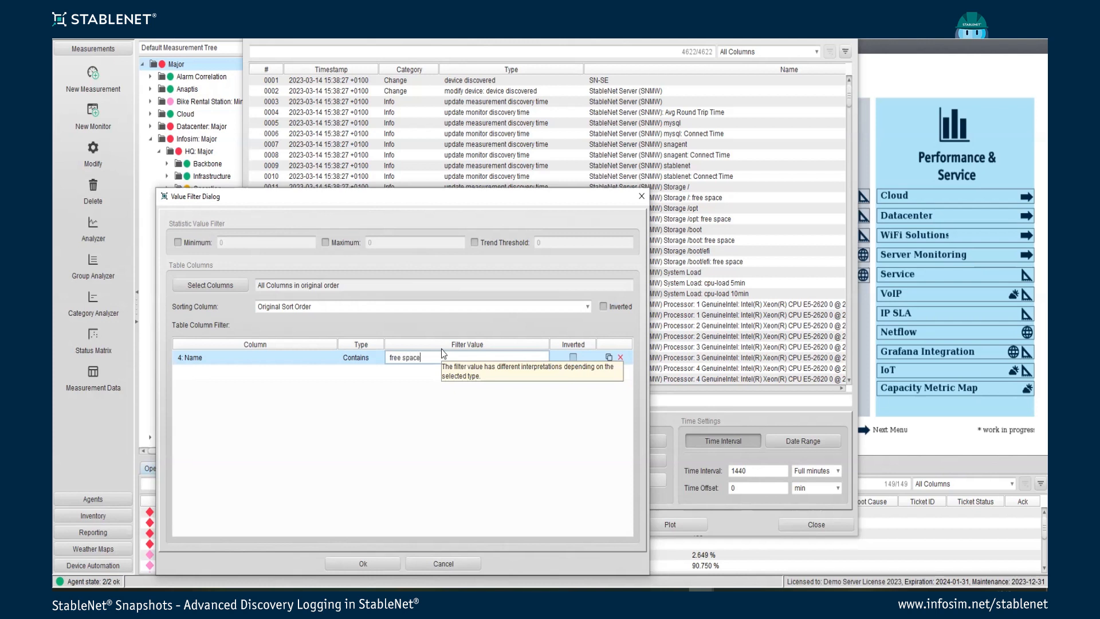
pyautogui.press('Return')
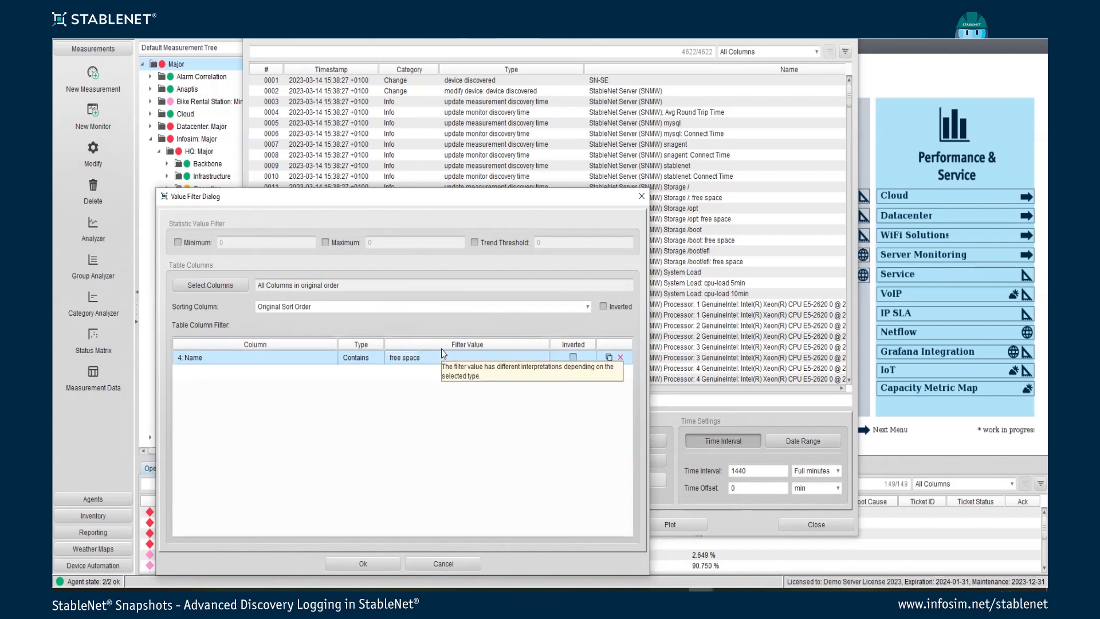
pyautogui.click(370, 567)
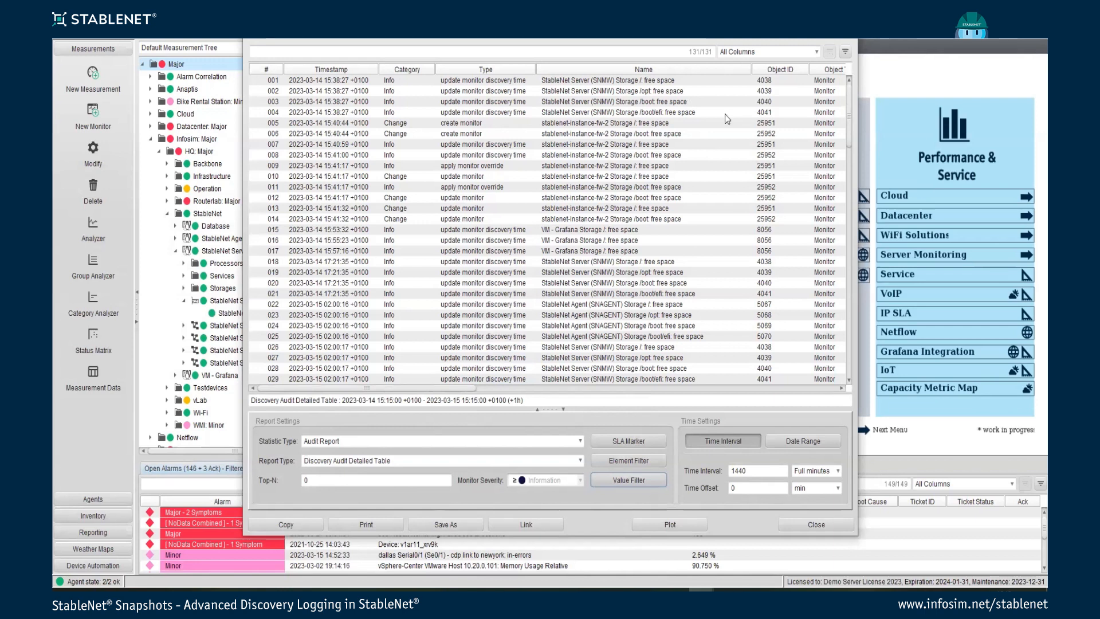
pyautogui.click(807, 525)
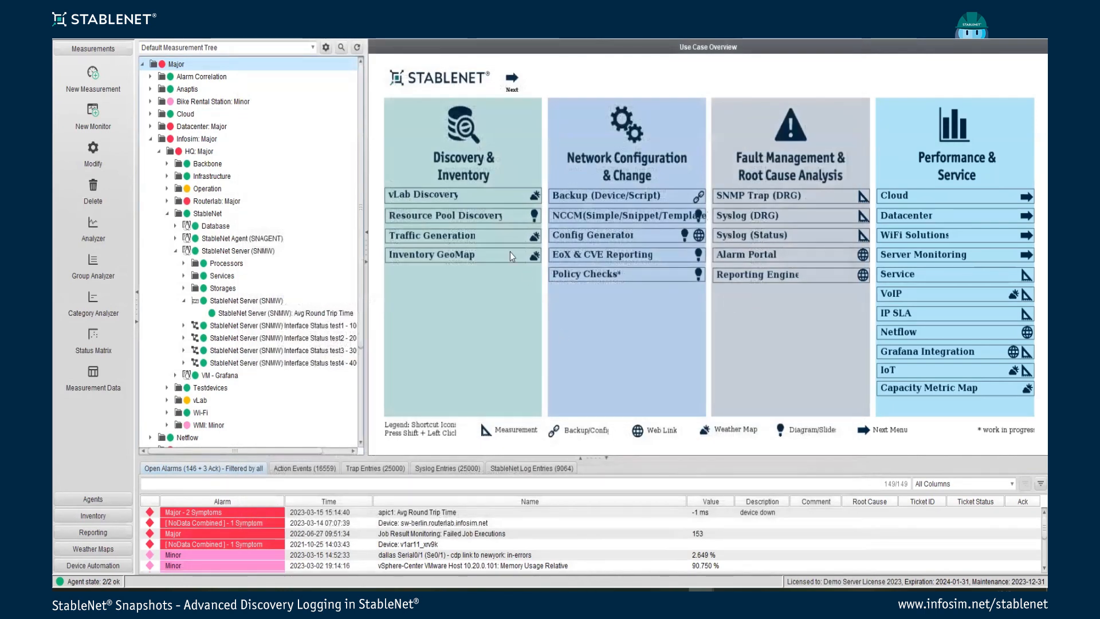